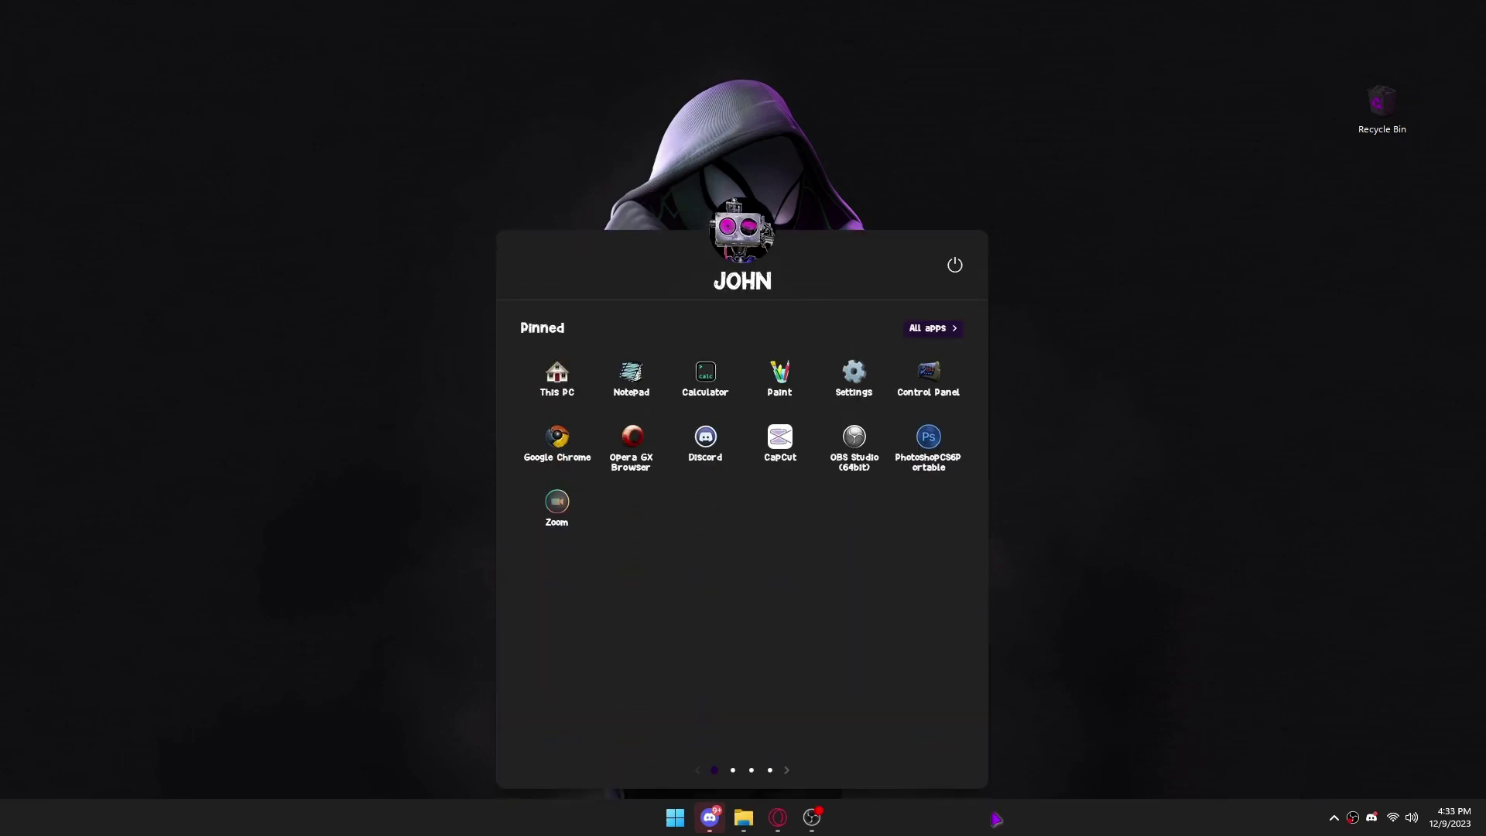
Scroll through the Start menu's Pinned, Dev Tools, Gaming/Tools and Others pages
scroll(855, 714, down, 1)
scroll(856, 715, down, 1)
scroll(855, 714, down, 1)
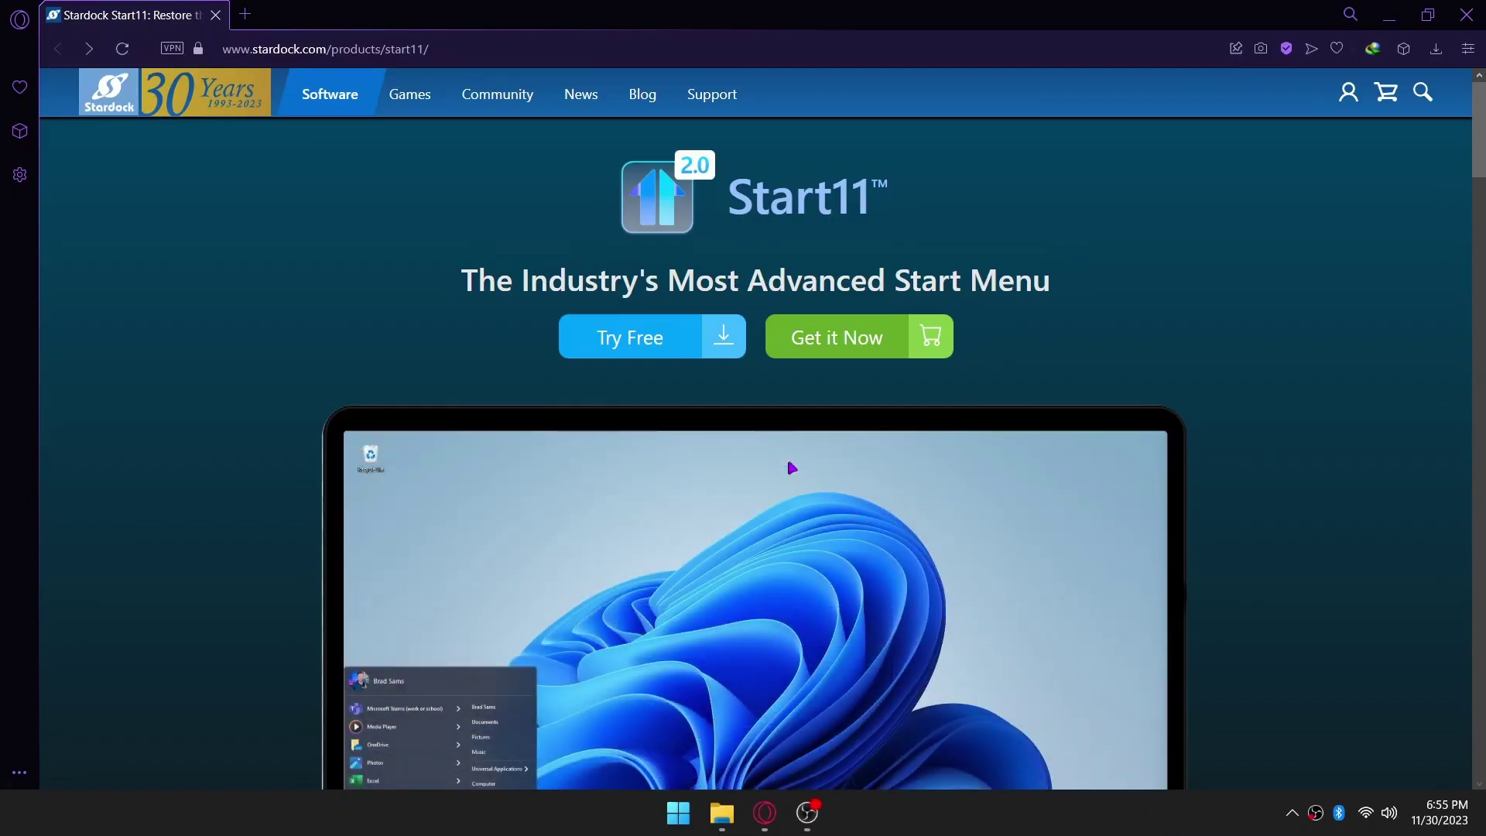
Download the Start11 trial installer Start11v2-setup.exe (48.72 MB) to the desktop
click(651, 335)
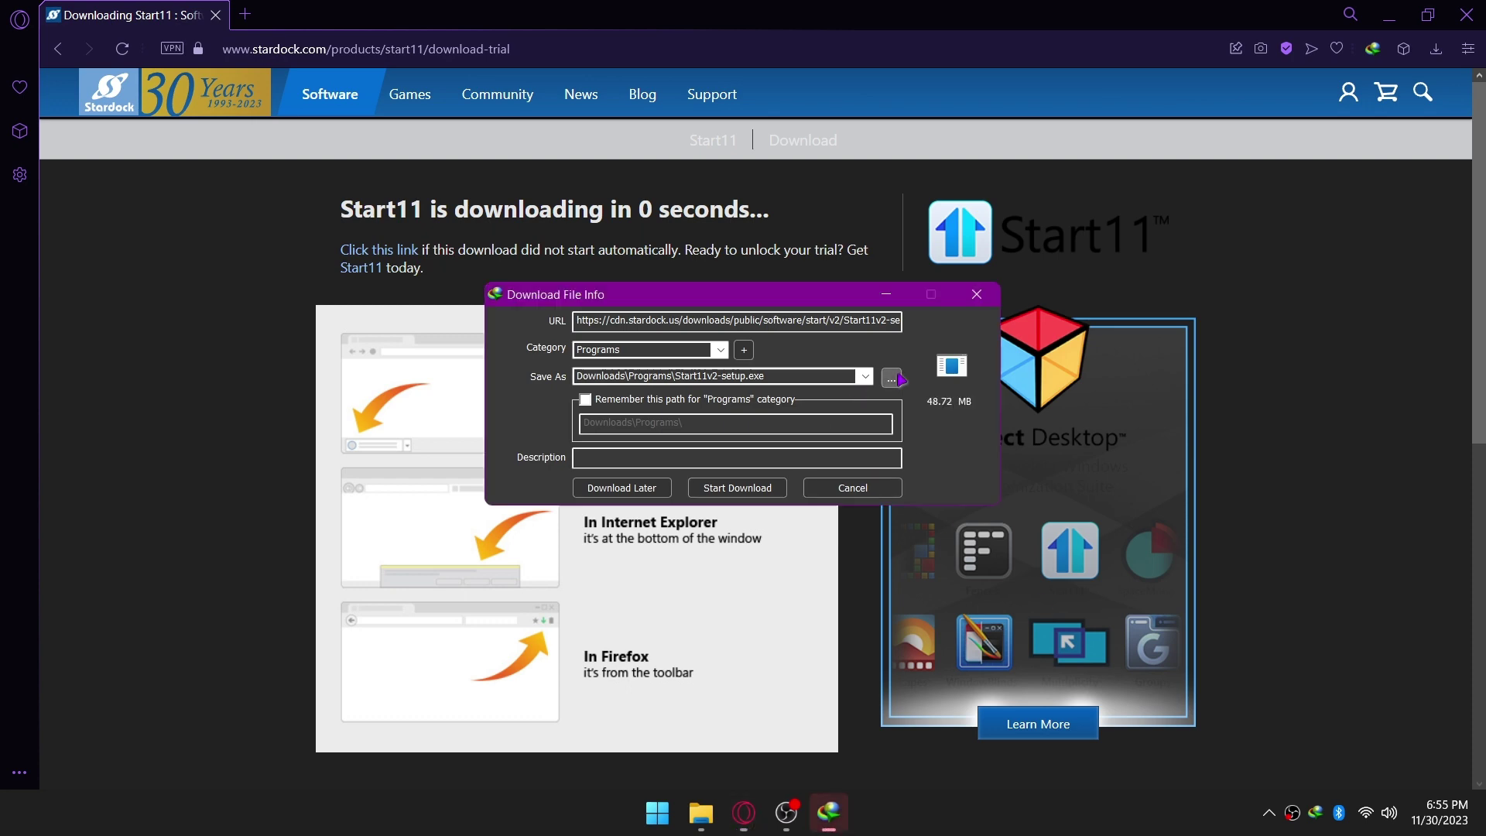
click(1067, 696)
click(739, 493)
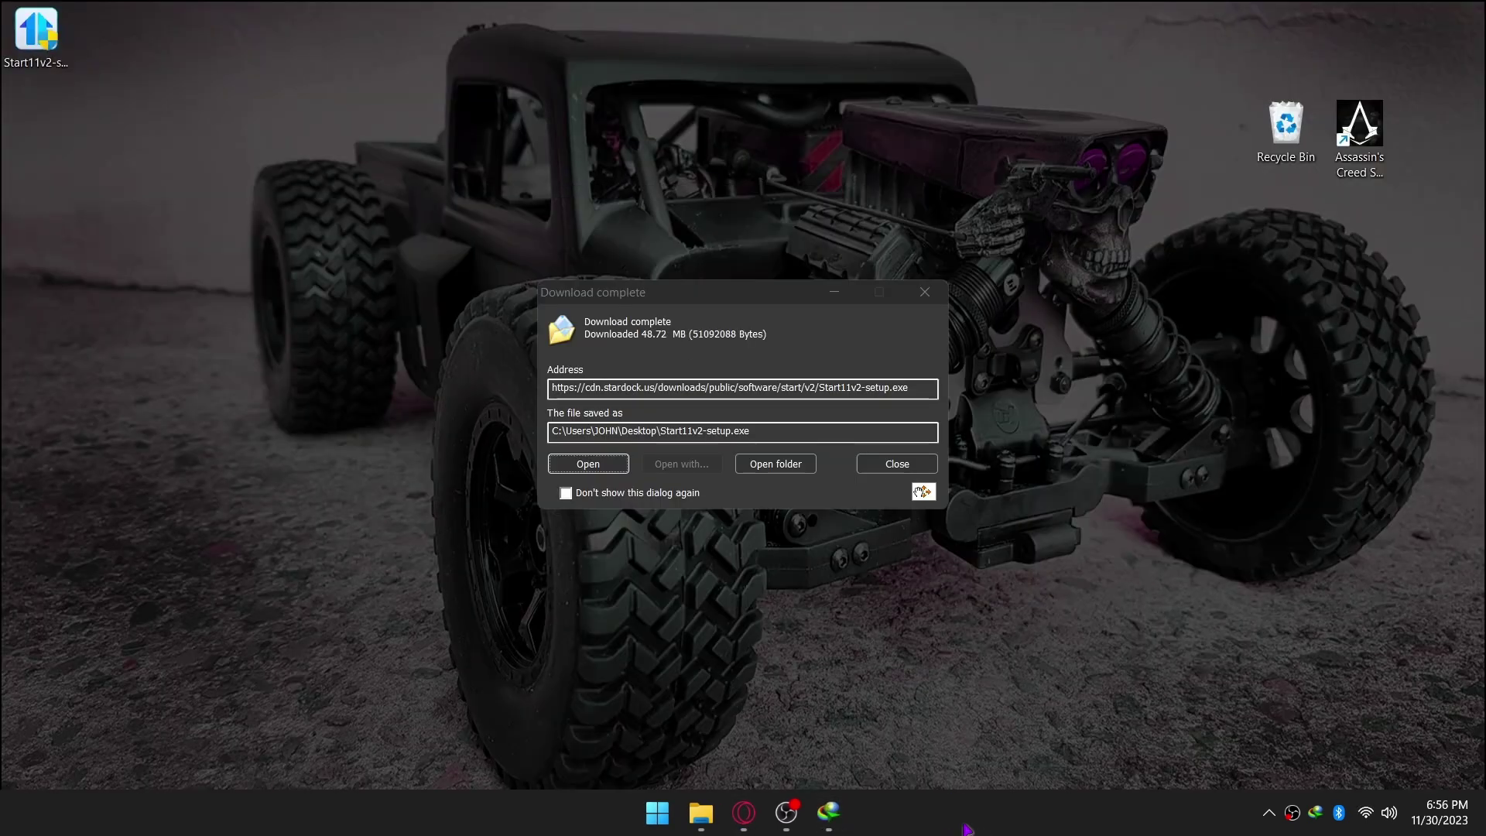
Run Start11v2-setup.exe, accept the license, and install into Program Files (x86)\Stardock\Start11
click(591, 468)
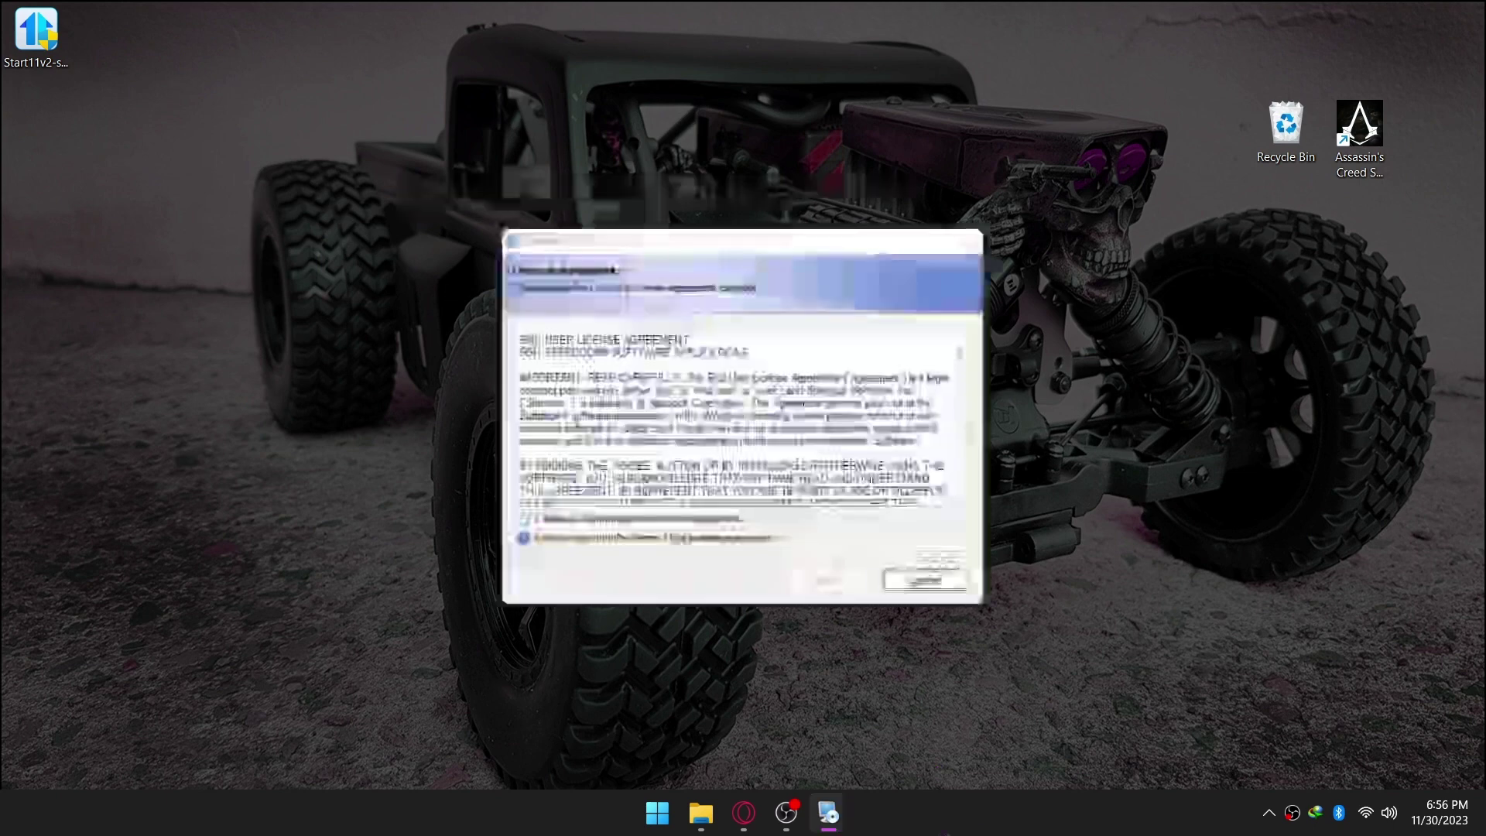
click(527, 520)
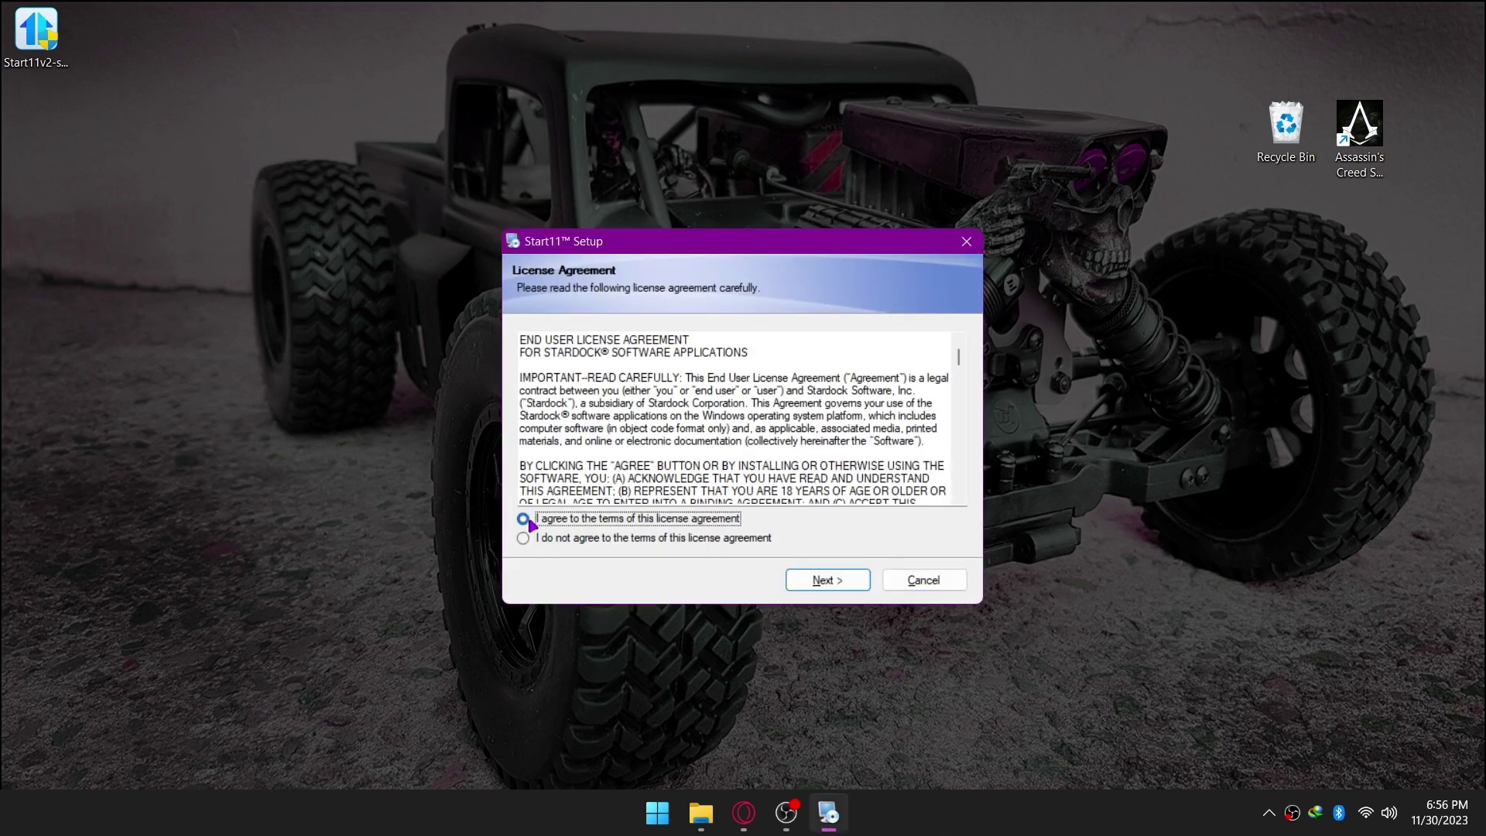
click(797, 578)
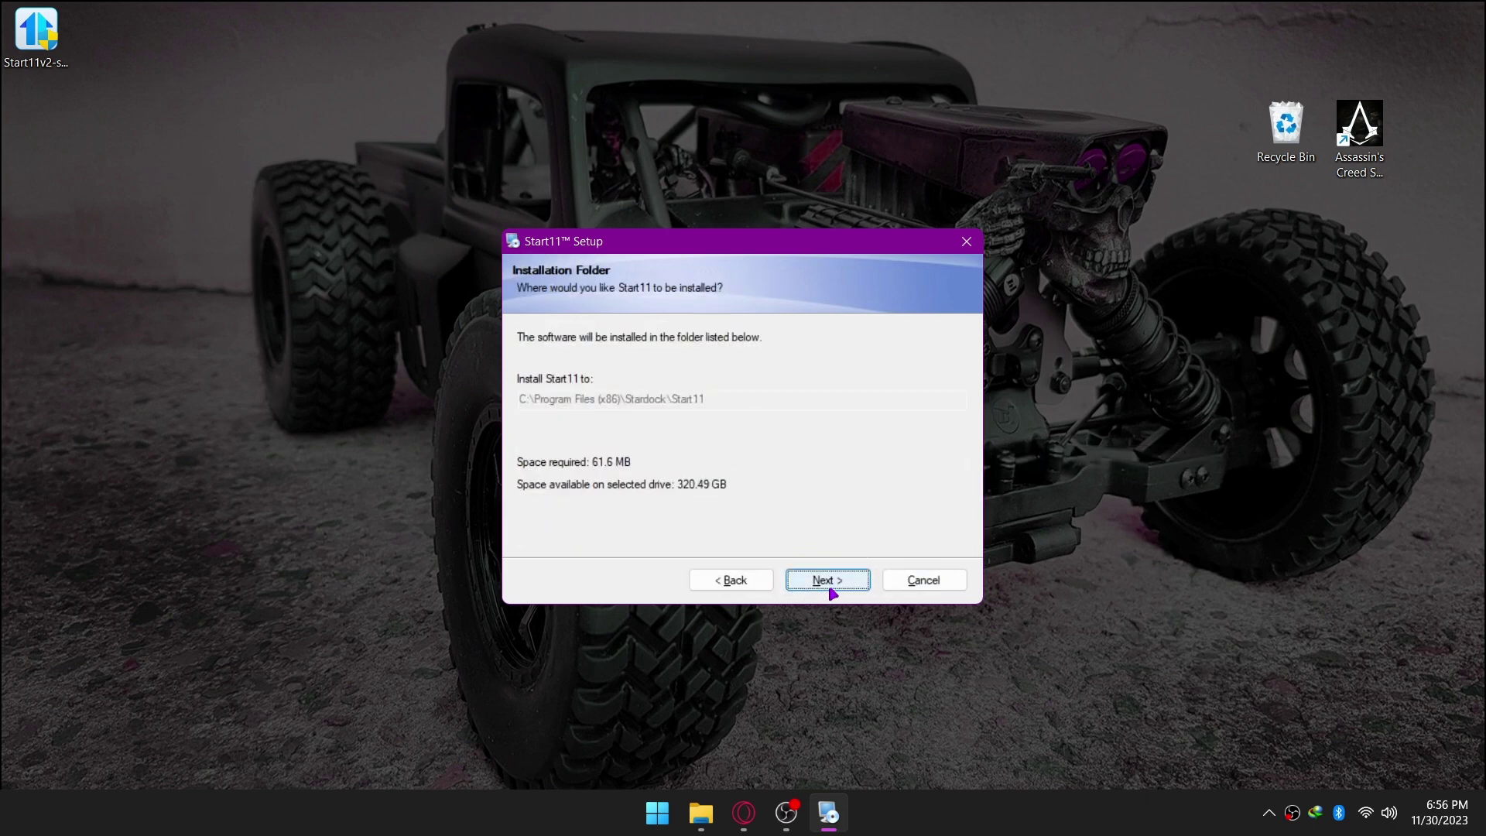
click(828, 586)
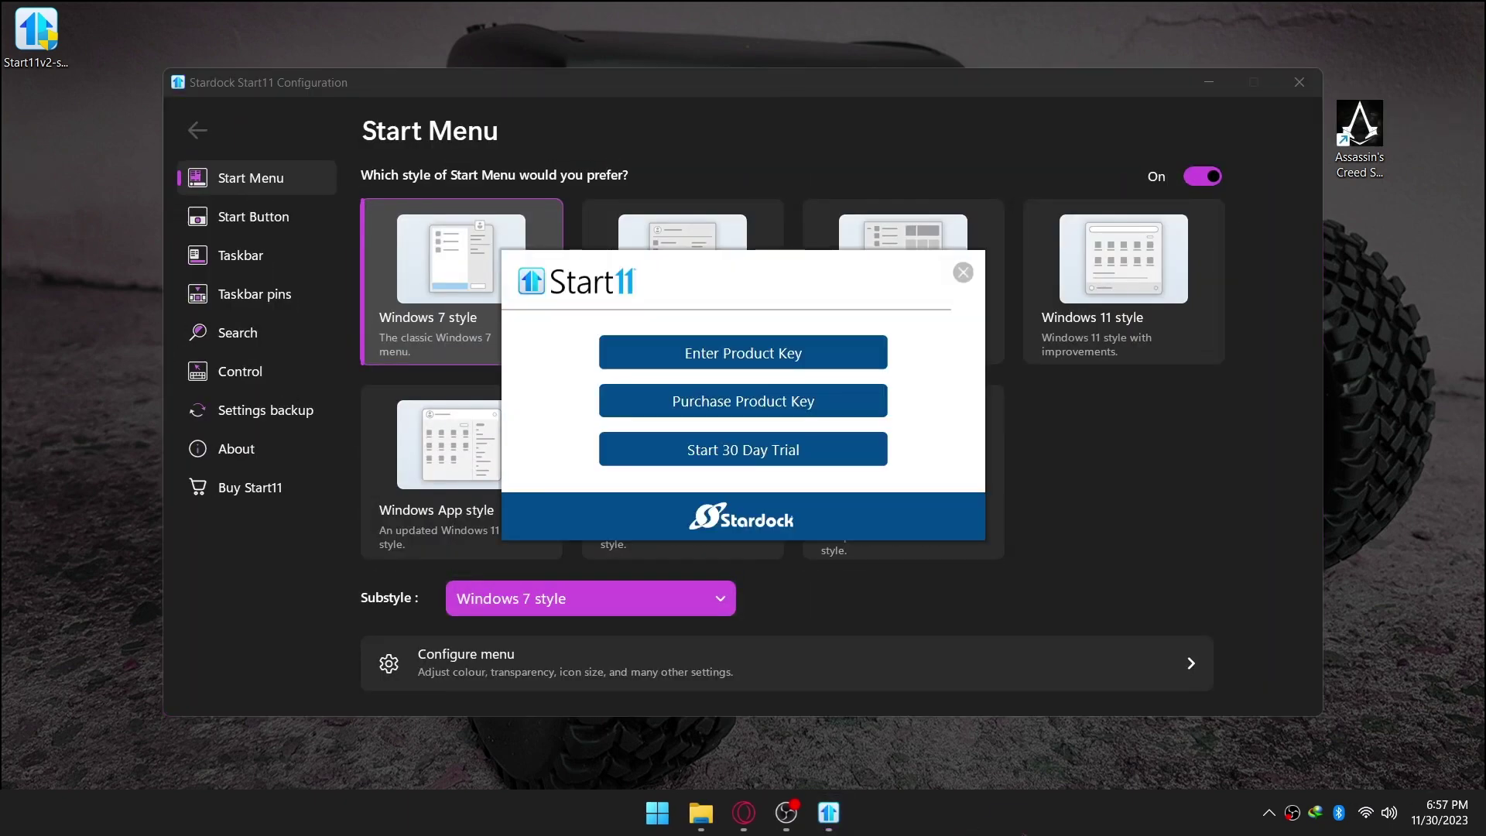
Start the Start11 30-day trial with an email and finish after validating the emailed link
click(757, 452)
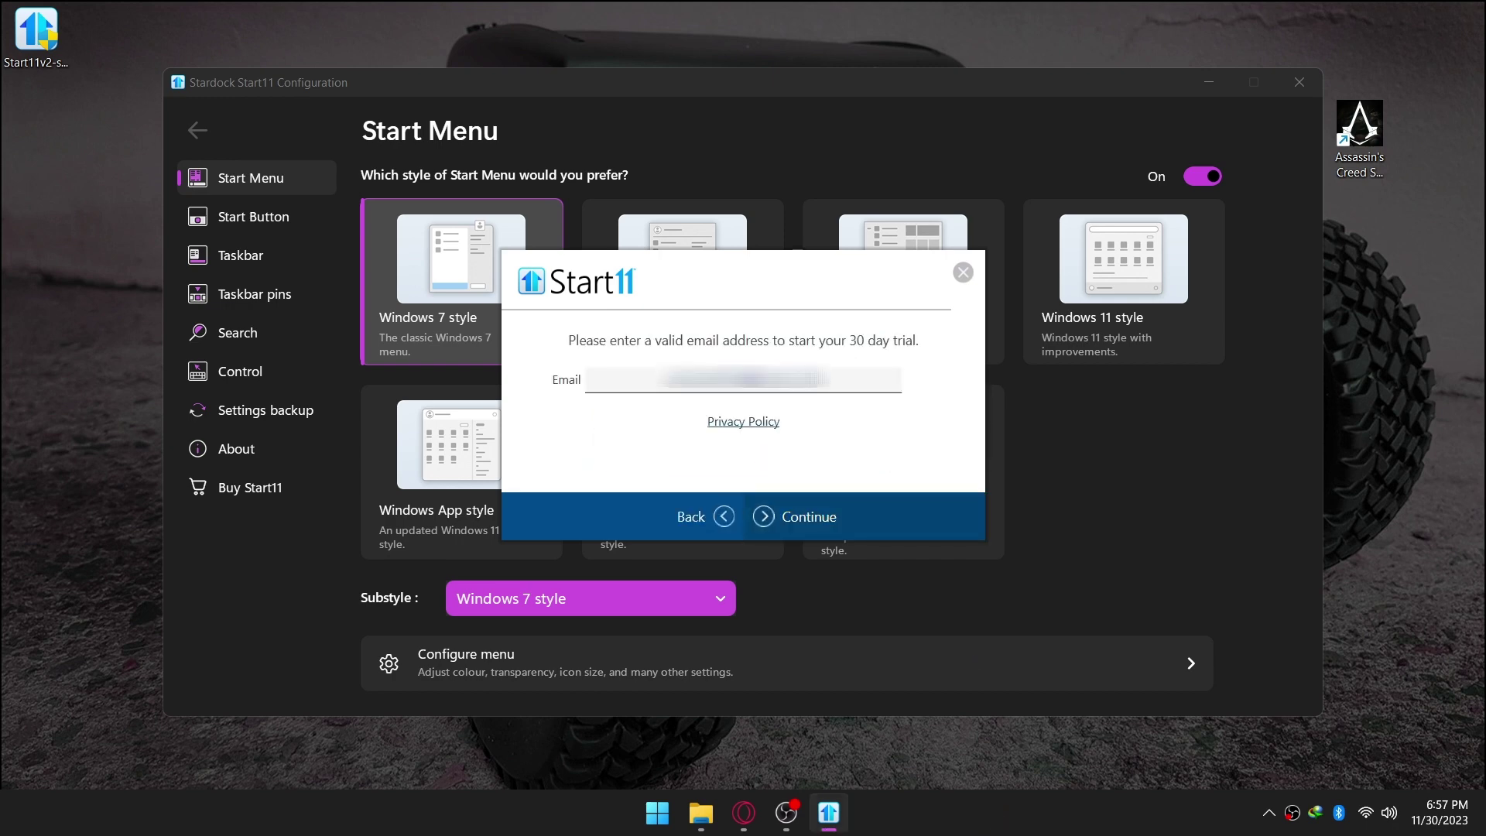
click(803, 513)
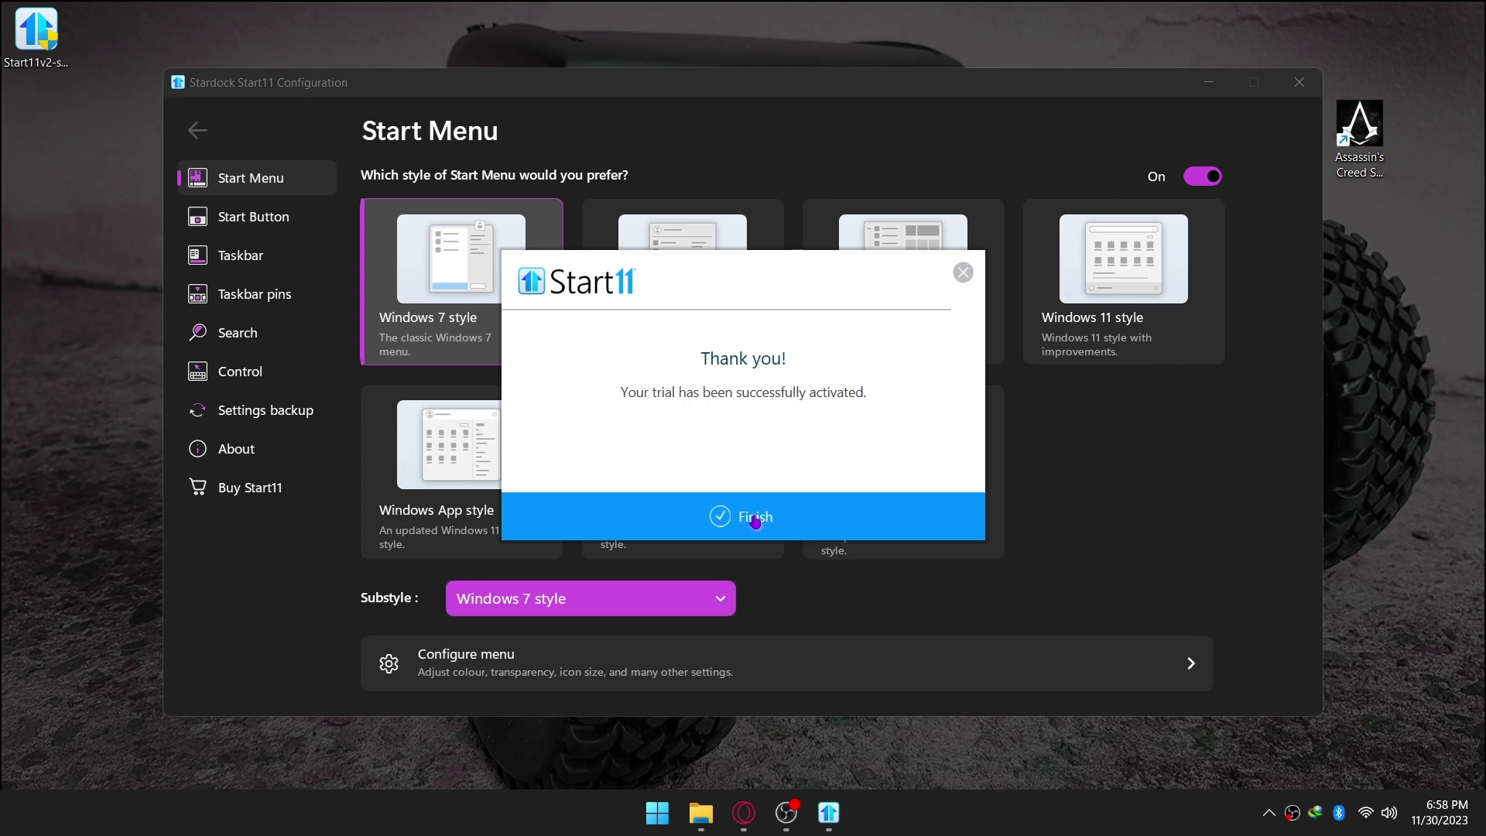
click(755, 511)
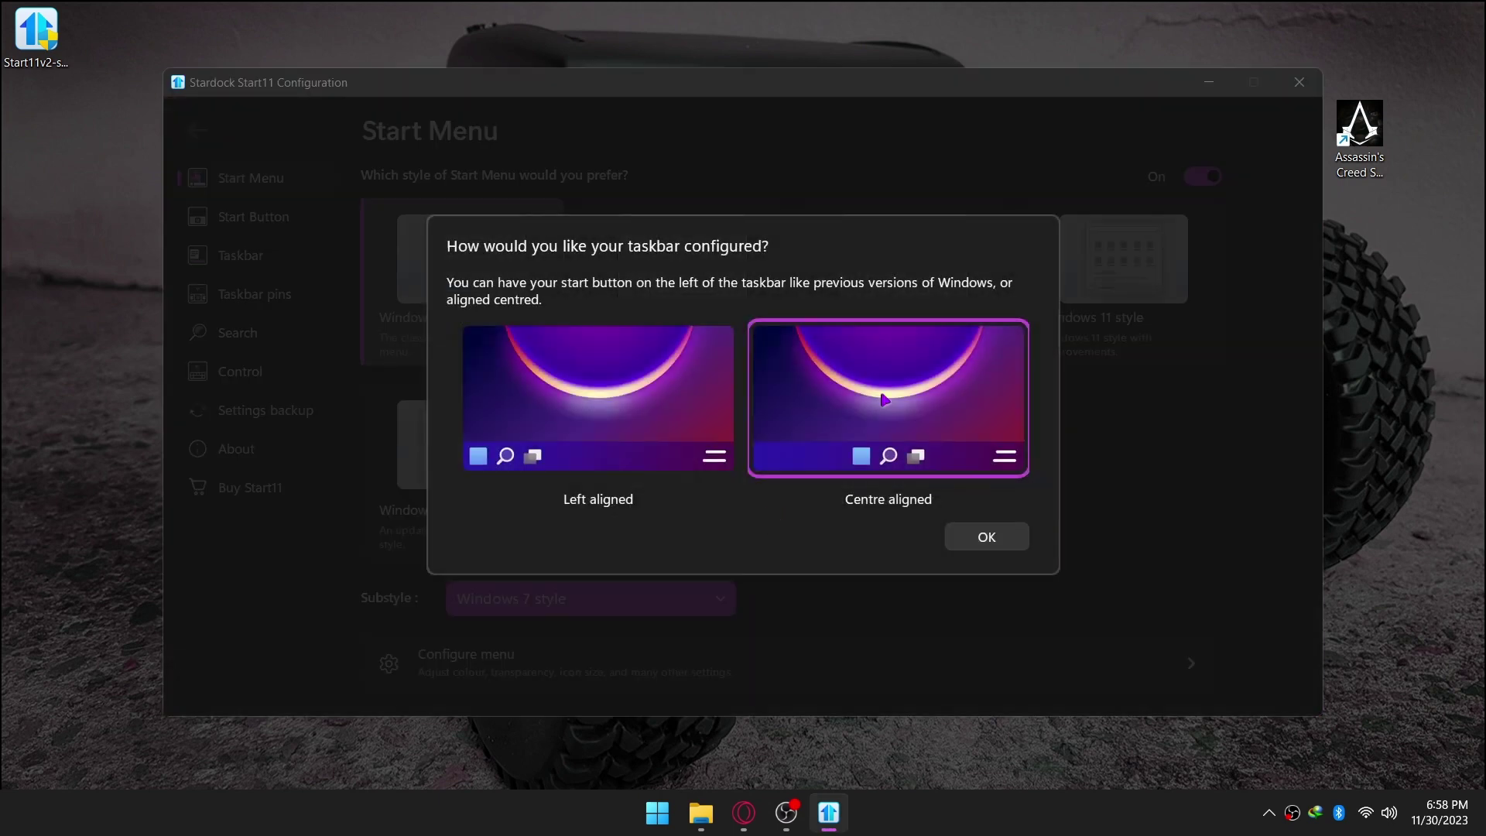
Keep the taskbar centre-aligned, pick the Windows Launcher menu style, and preview it
click(987, 536)
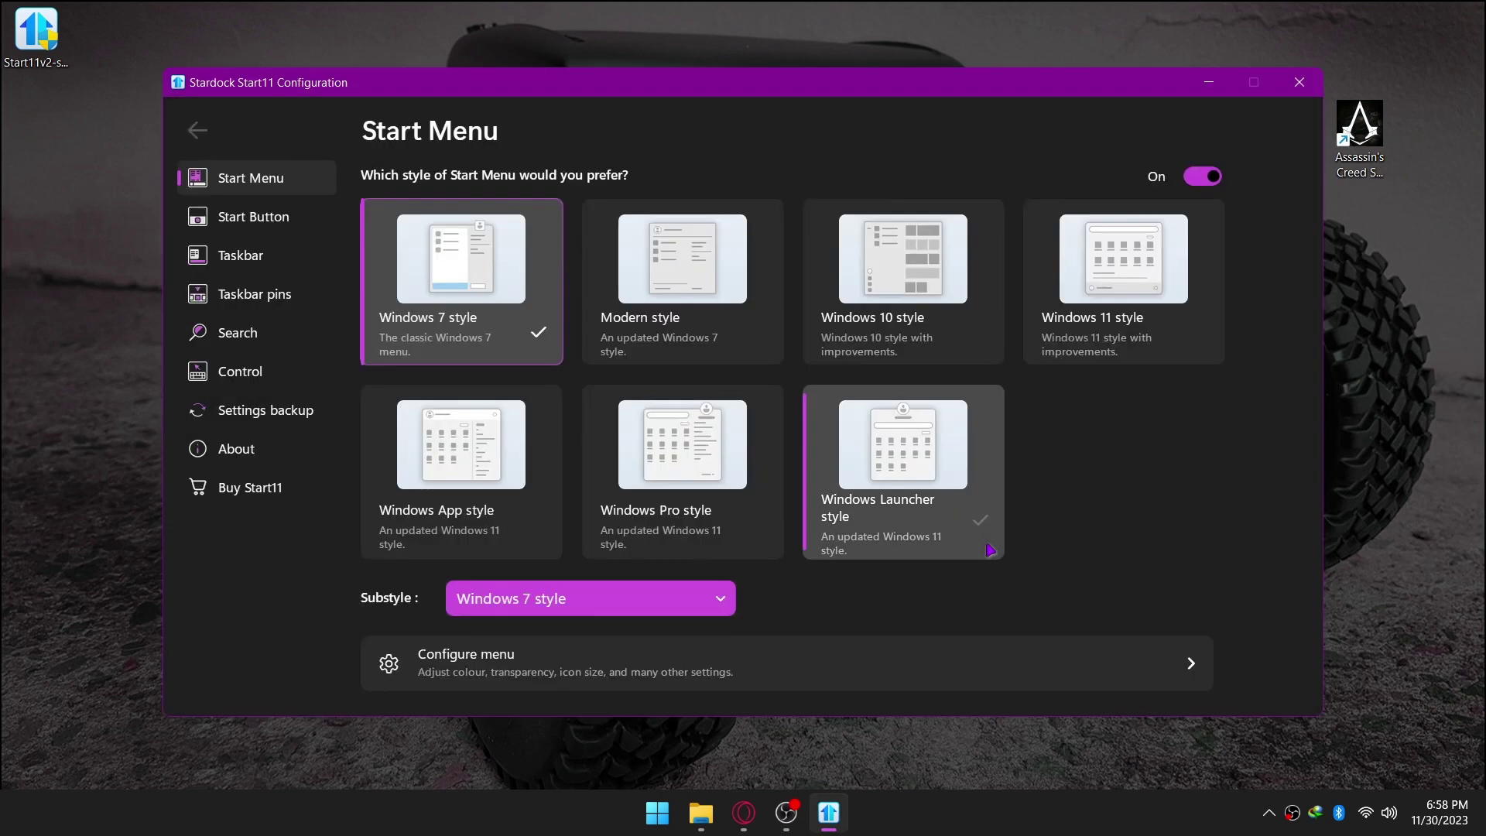
click(923, 496)
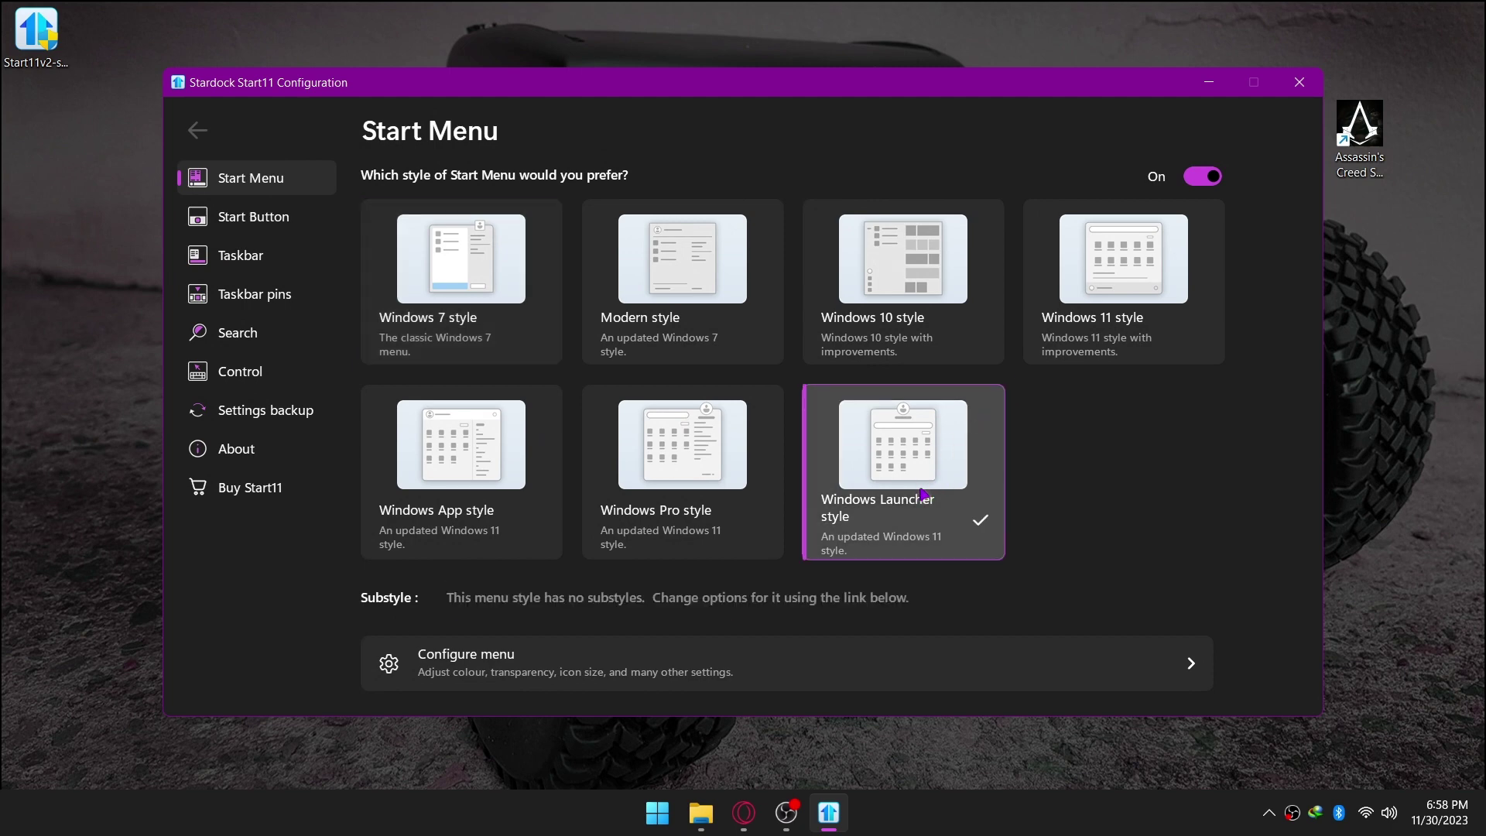
key(super)
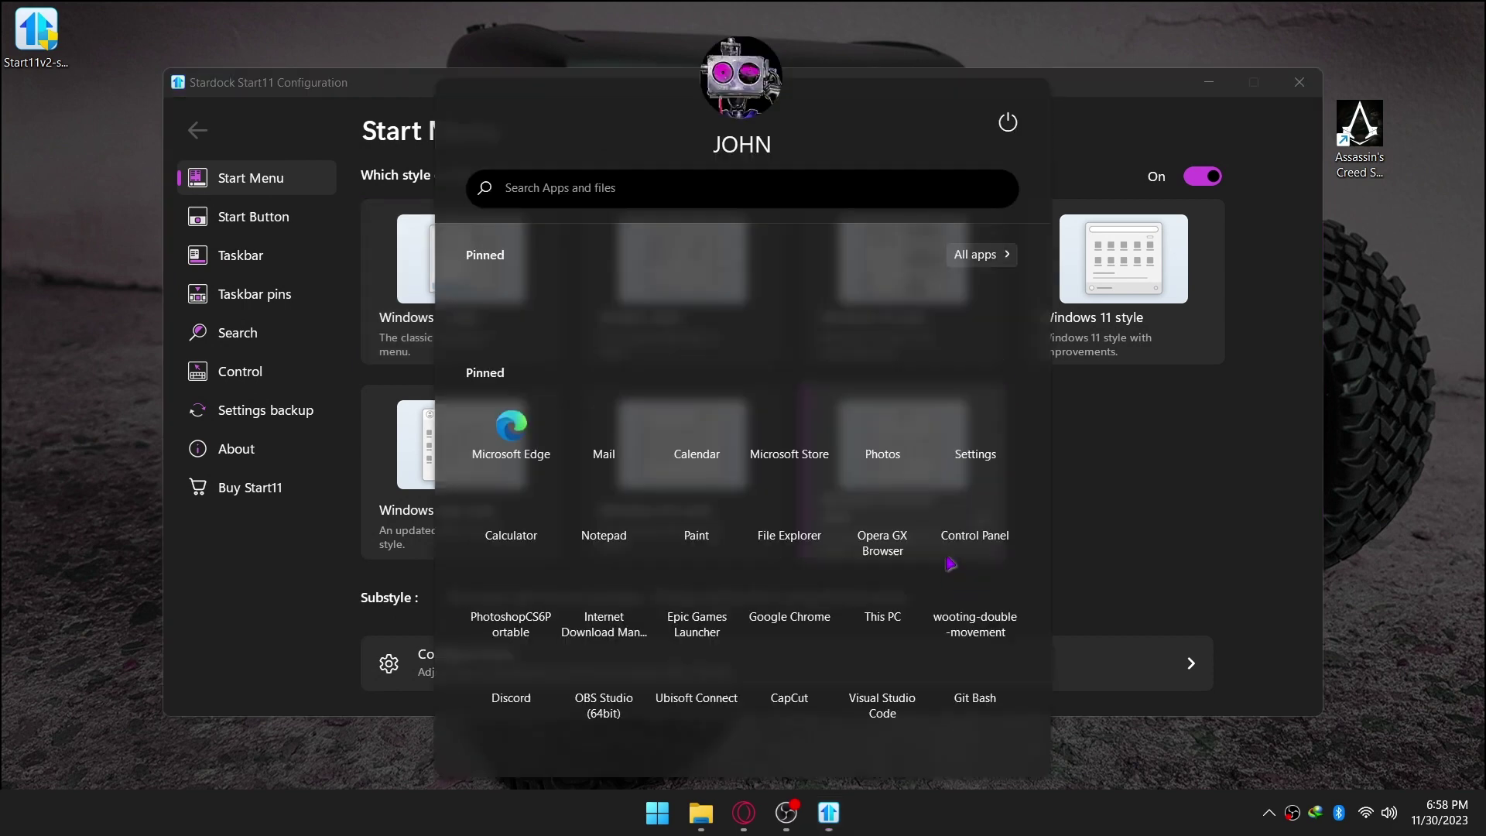
scroll(641, 533, down, 3)
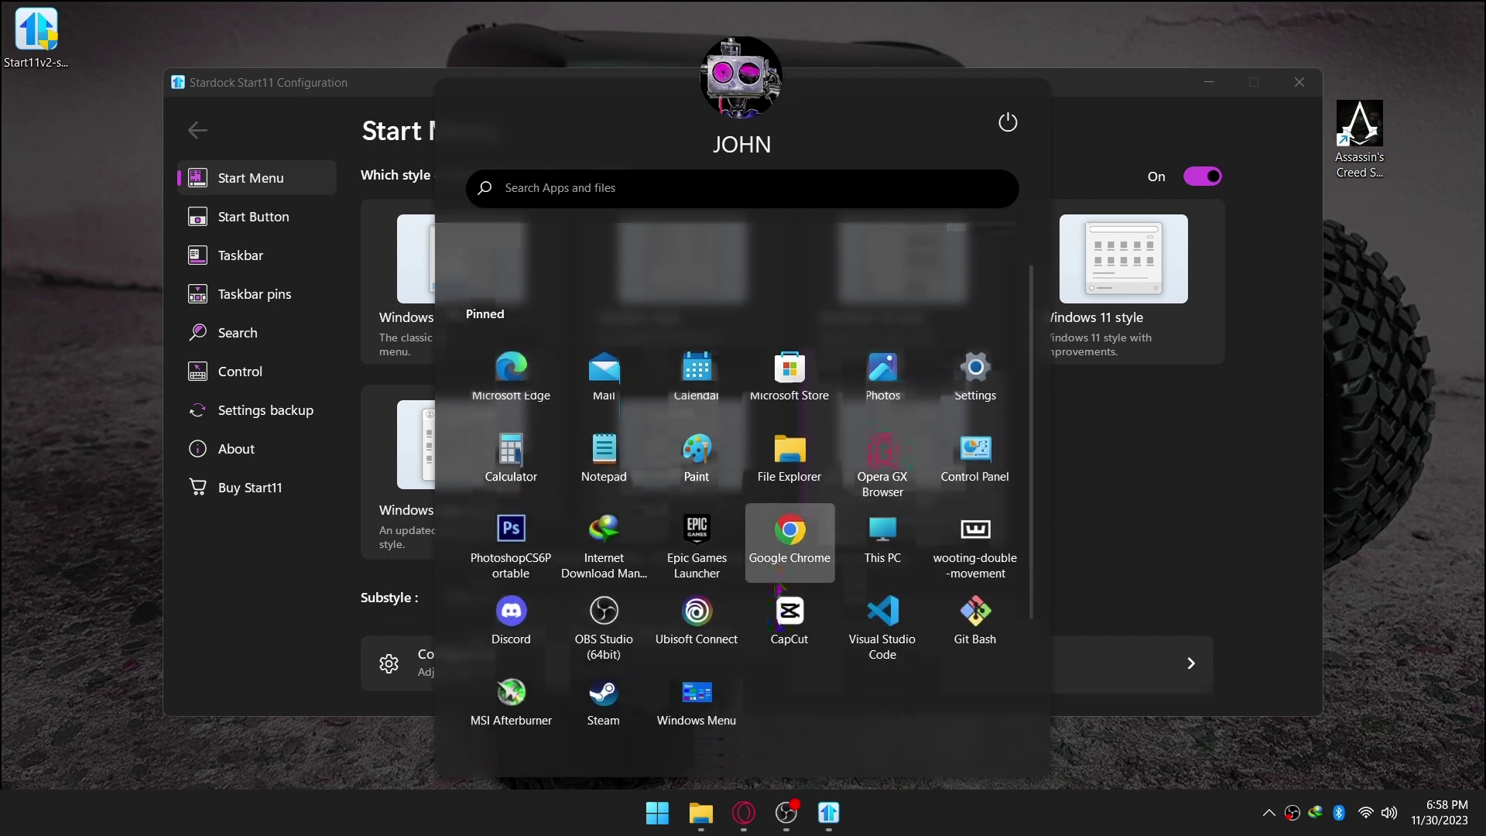
scroll(780, 631, up, 3)
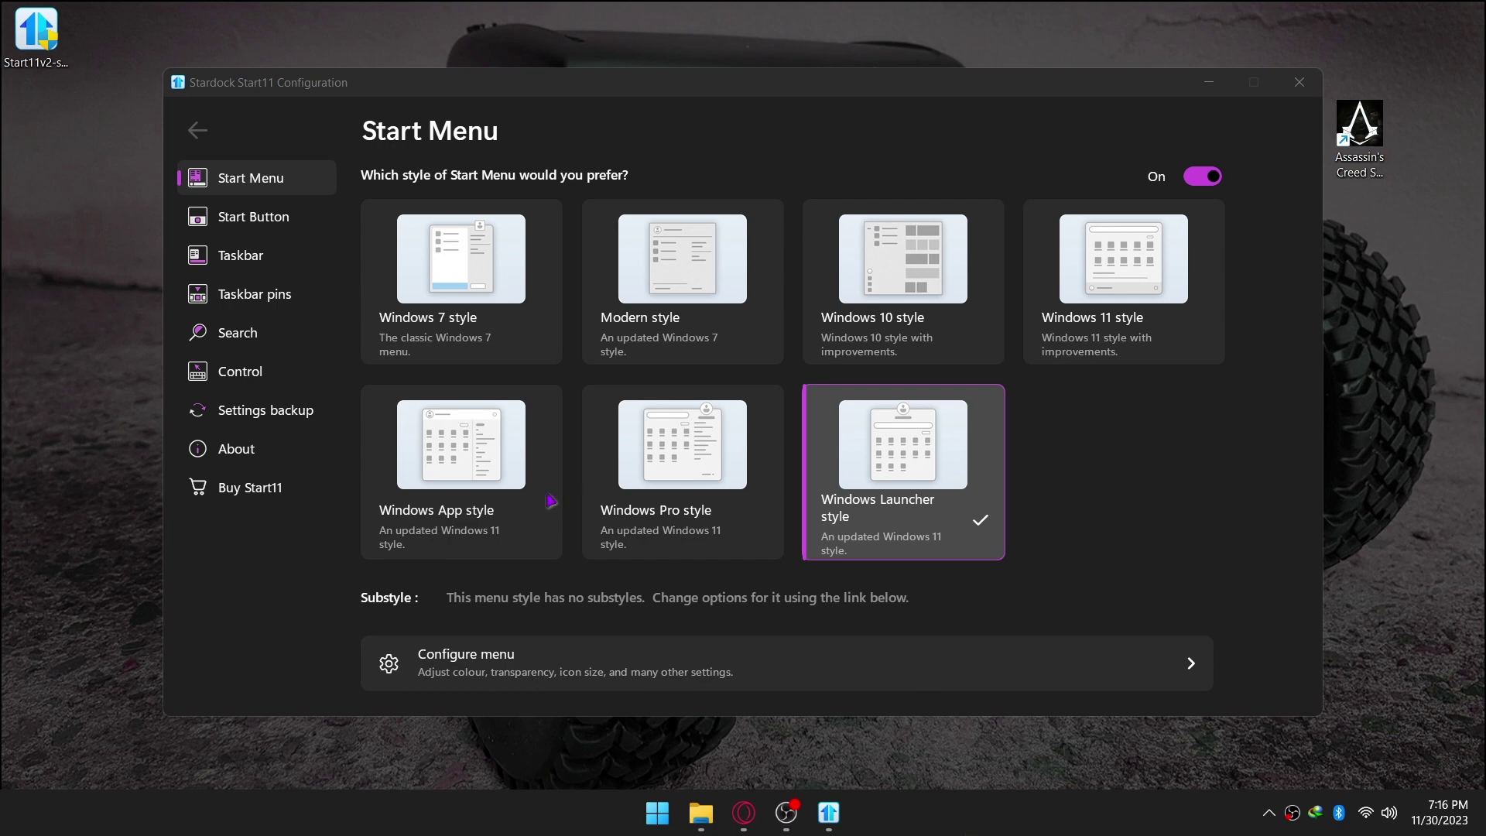
Set the selected-item accent colour to a darkened violet and preview it in the Start menu
click(575, 667)
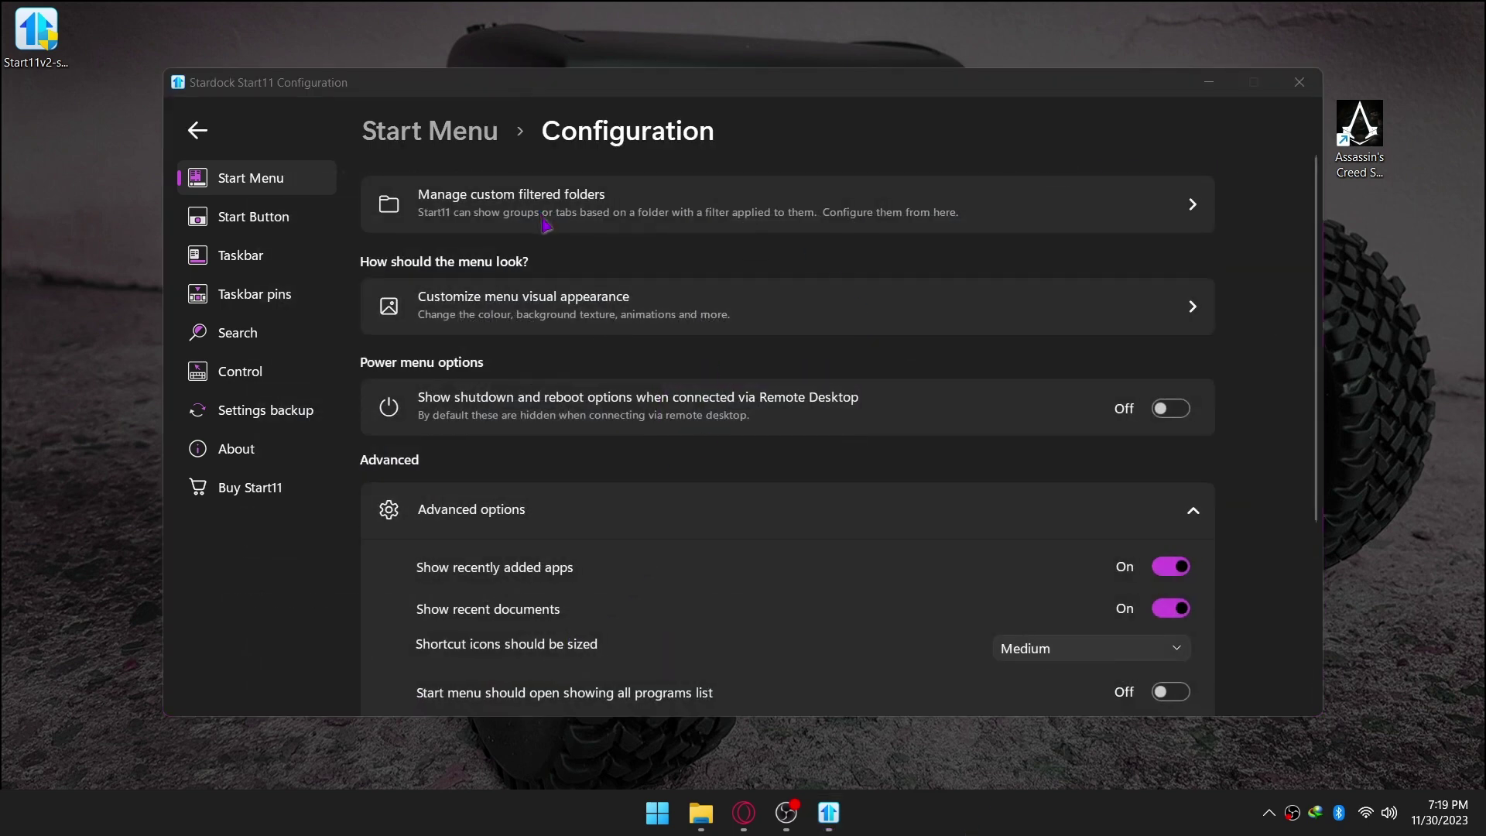
click(592, 313)
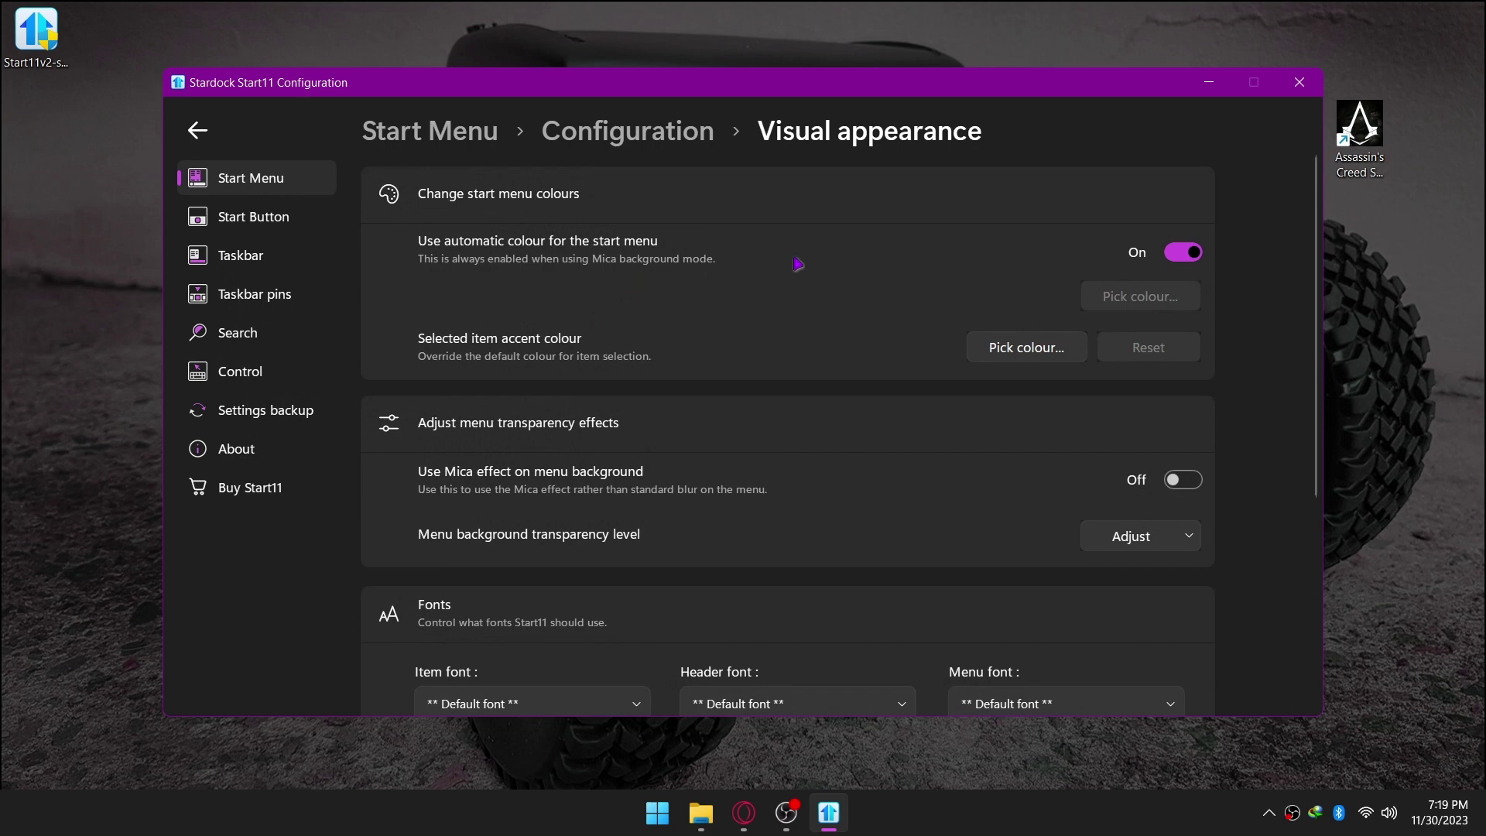
click(1016, 360)
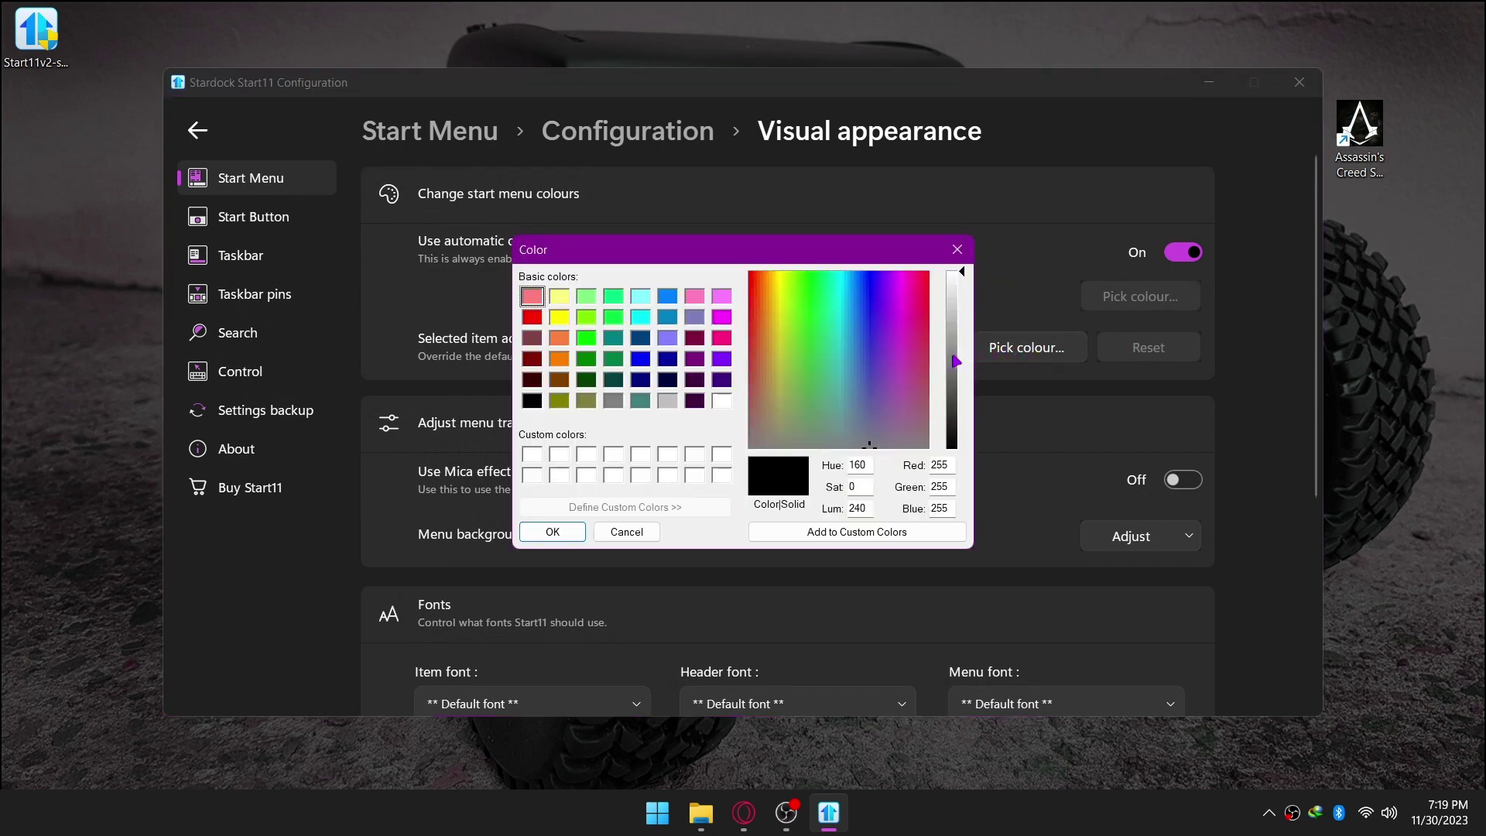
click(721, 359)
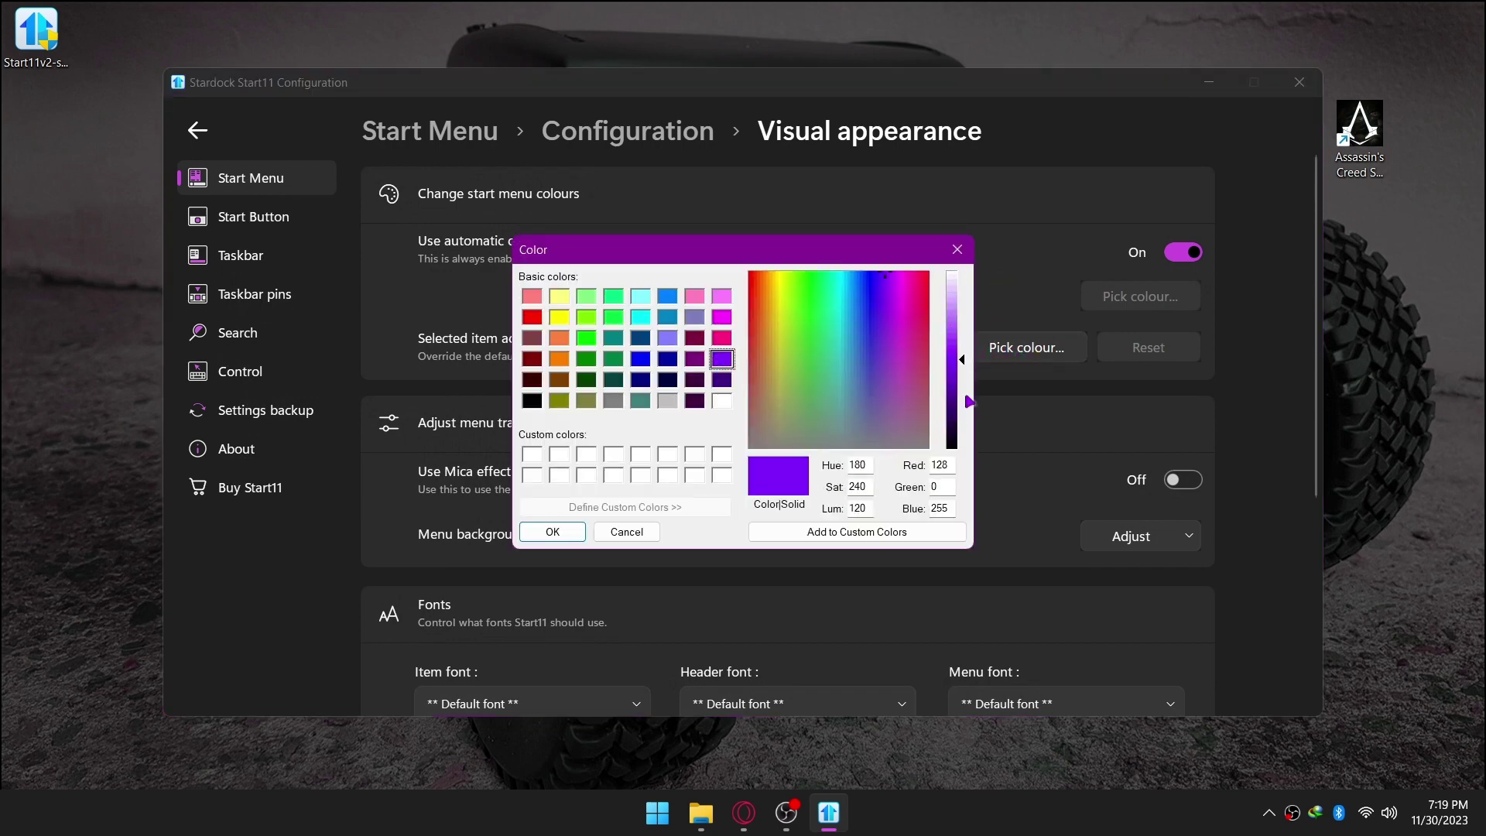
drag(967, 373, 965, 414)
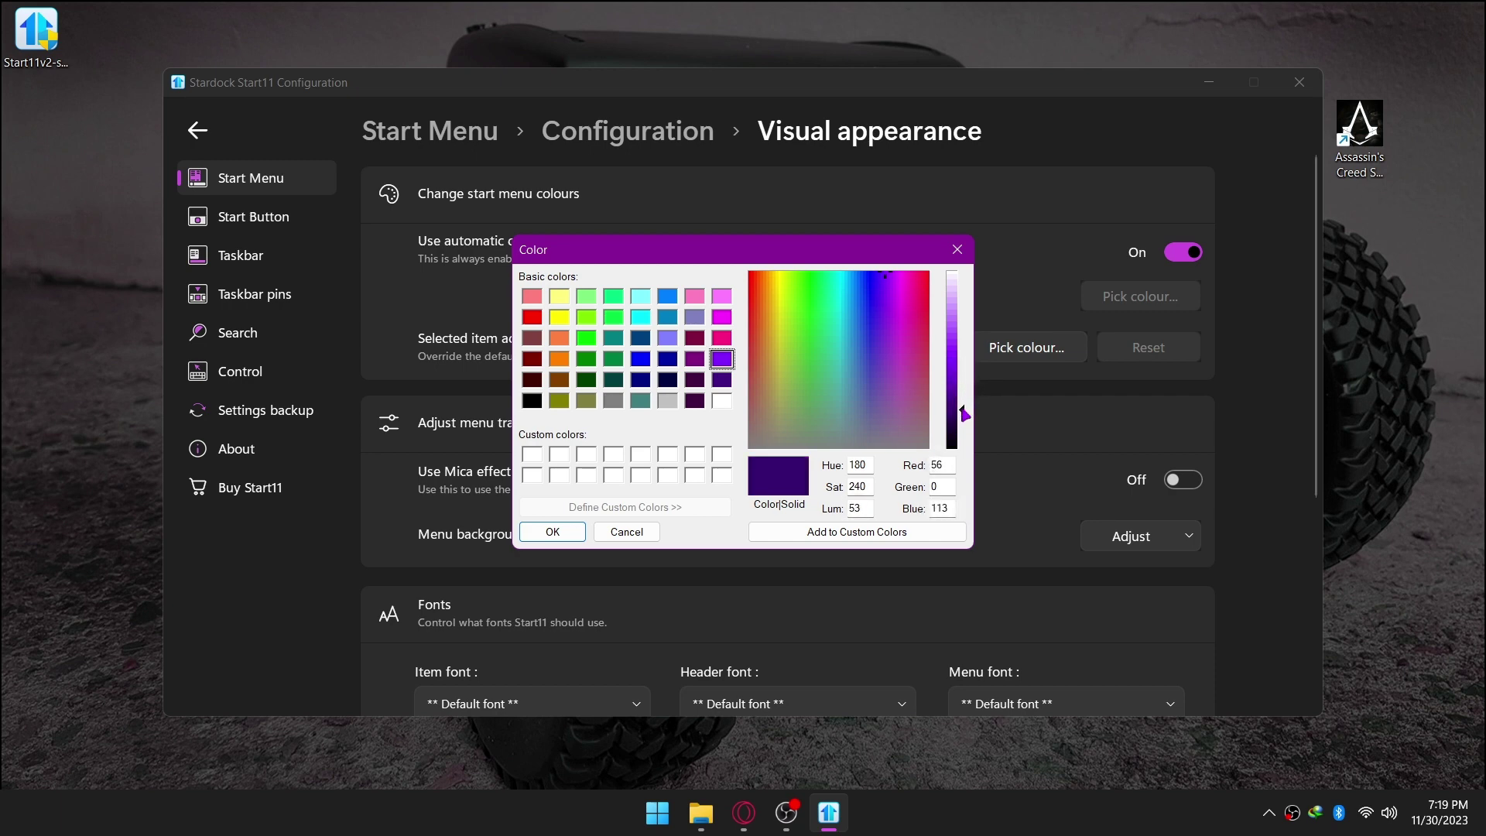
click(565, 534)
key(super)
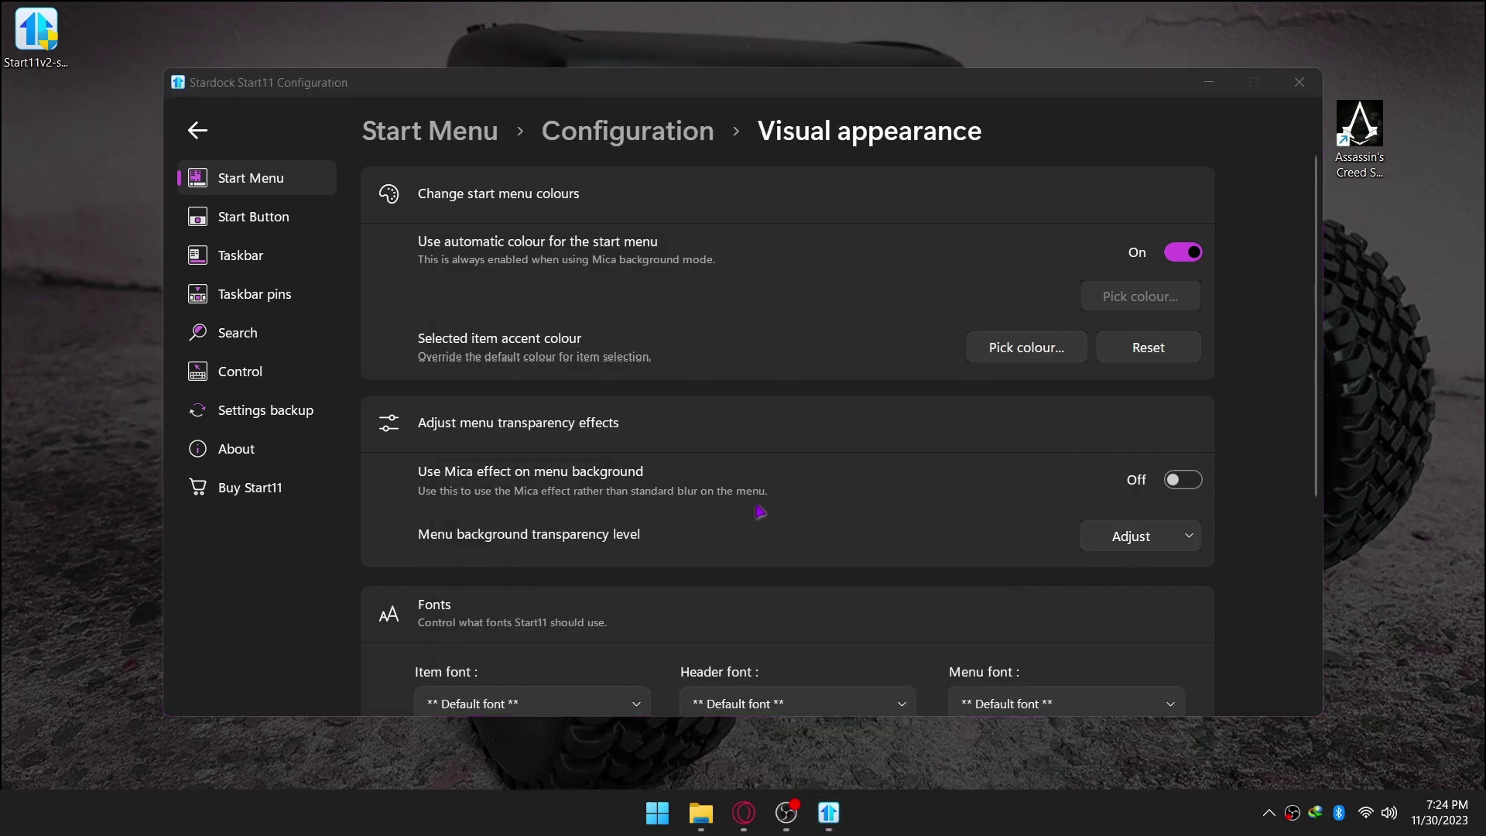
Turn on the Mica menu background and set it to 41% solid
click(1181, 481)
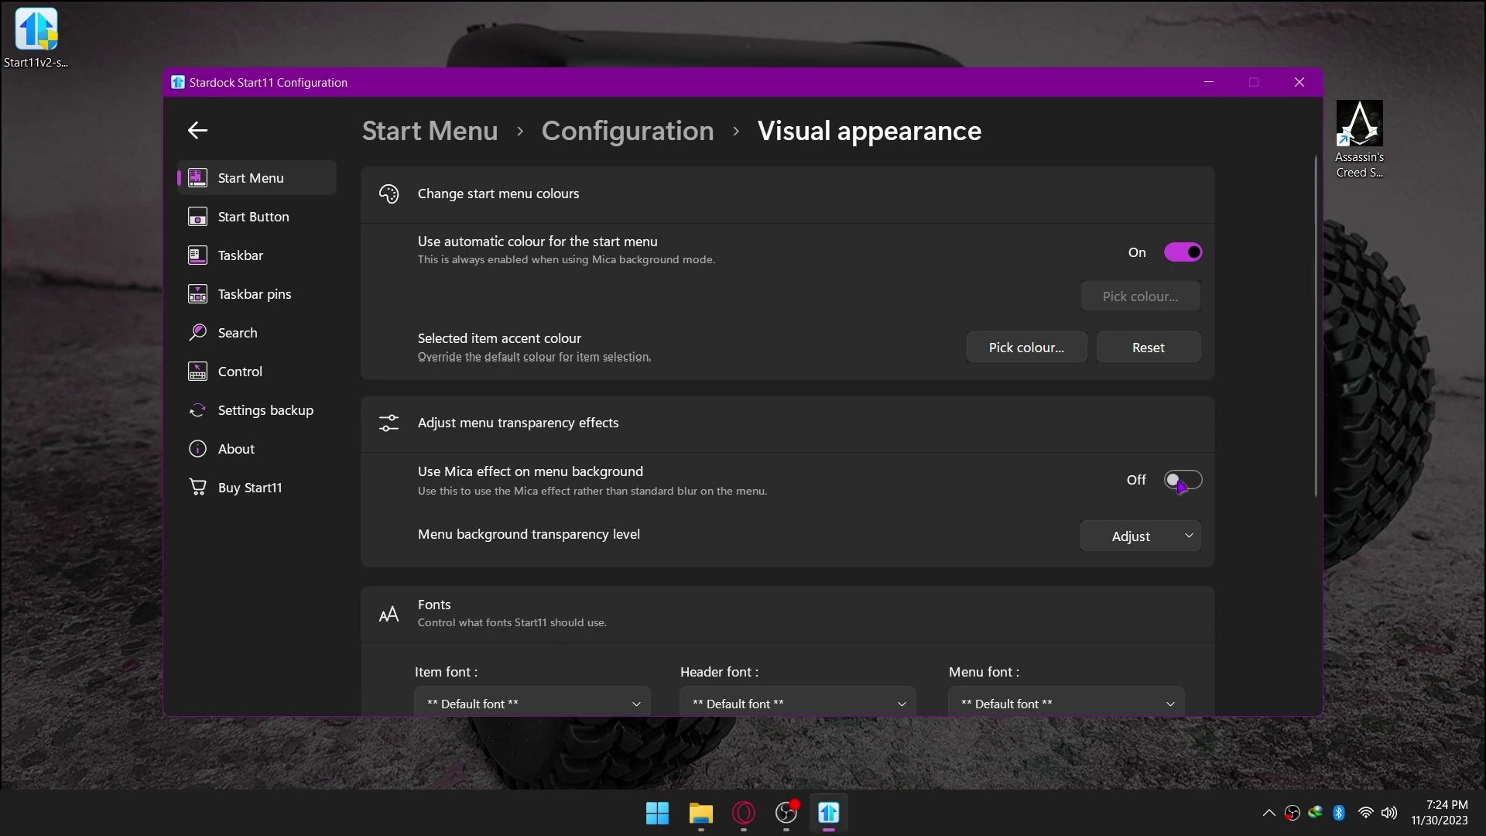
click(1136, 543)
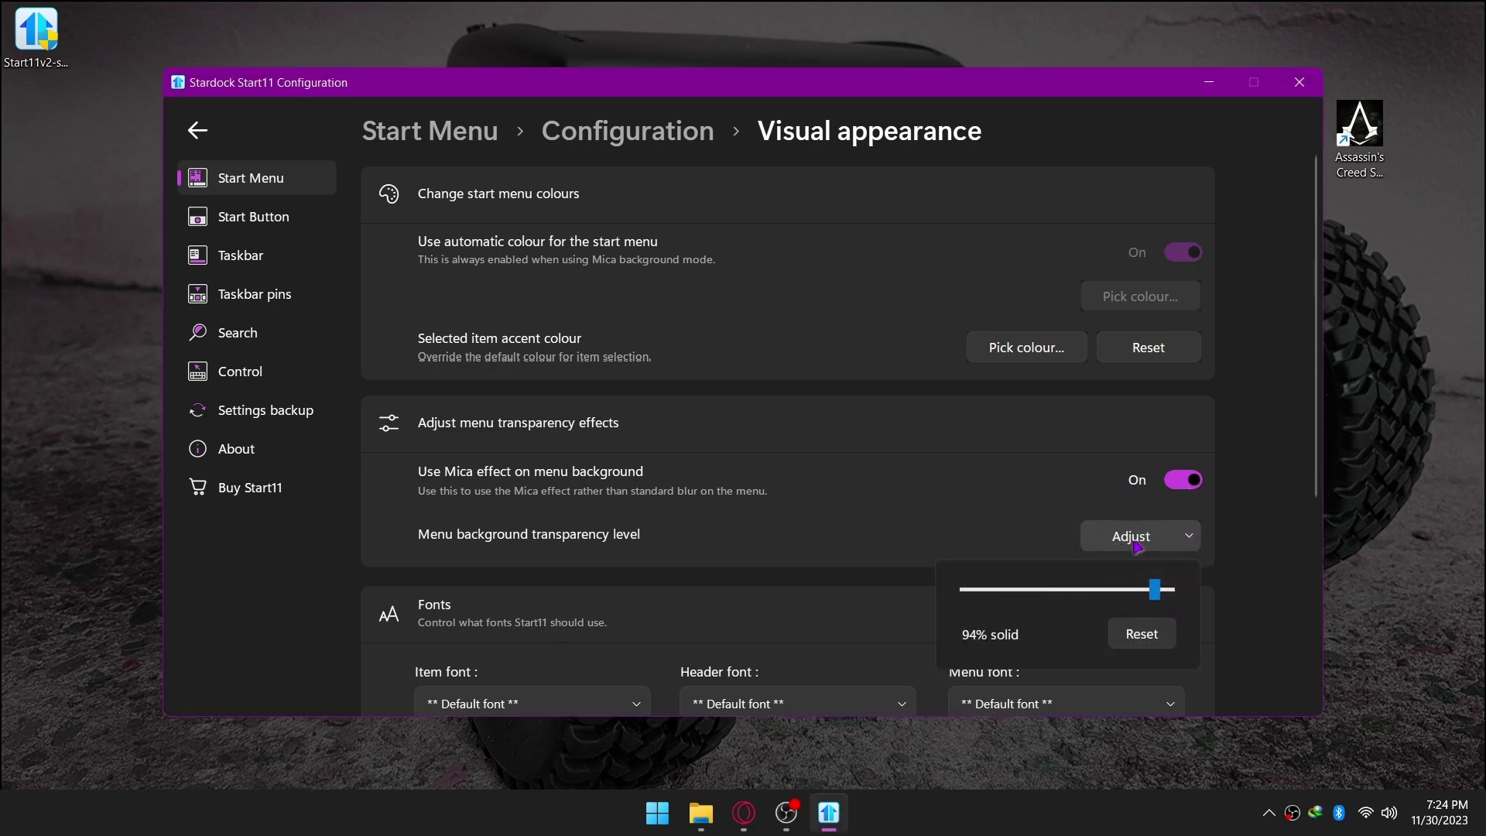
drag(1154, 589, 1056, 605)
click(796, 619)
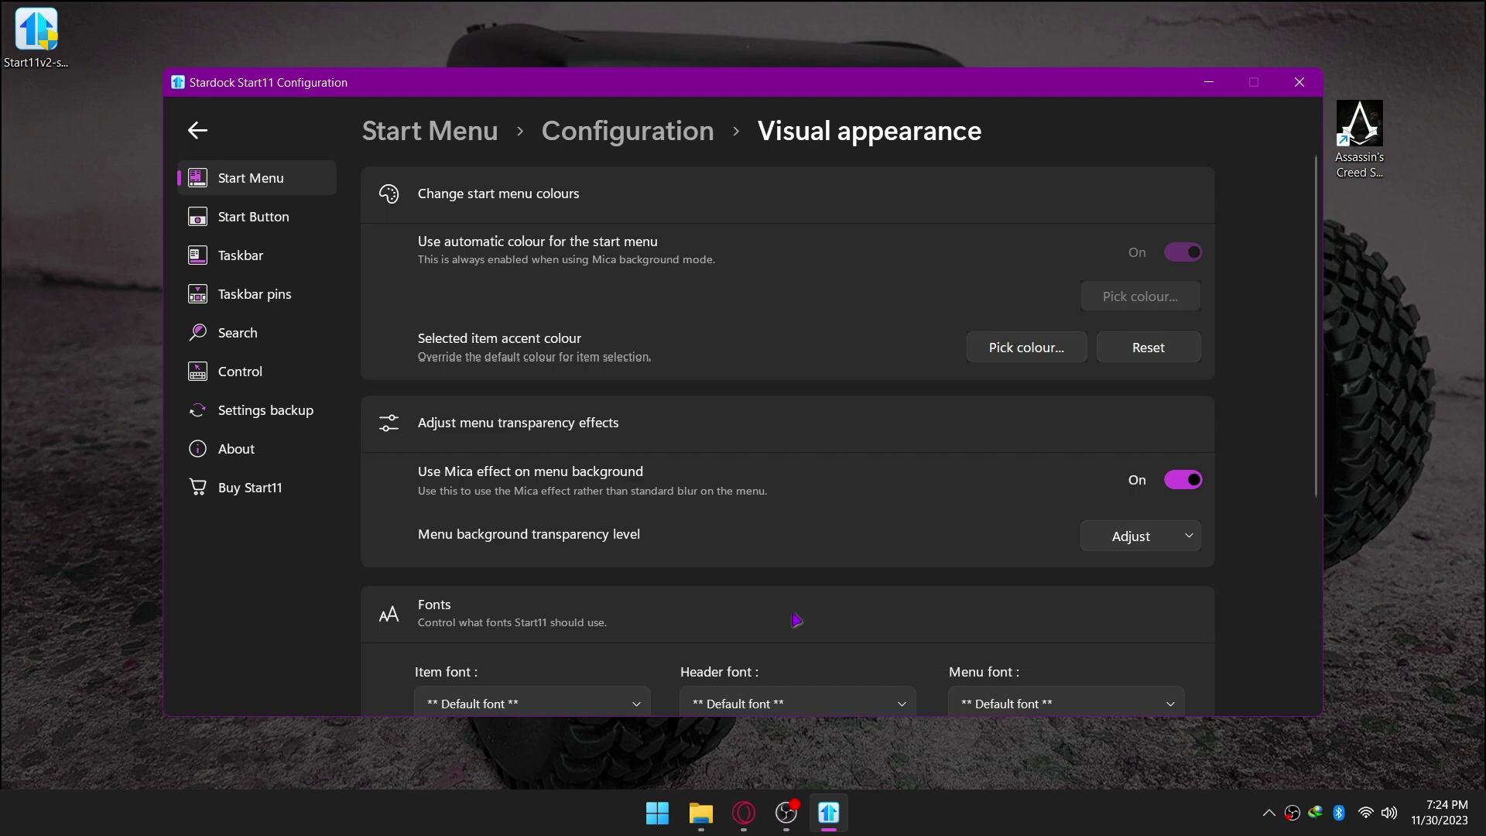
Set the header, menu and item fonts to Potato Chips
scroll(796, 614, down, 2)
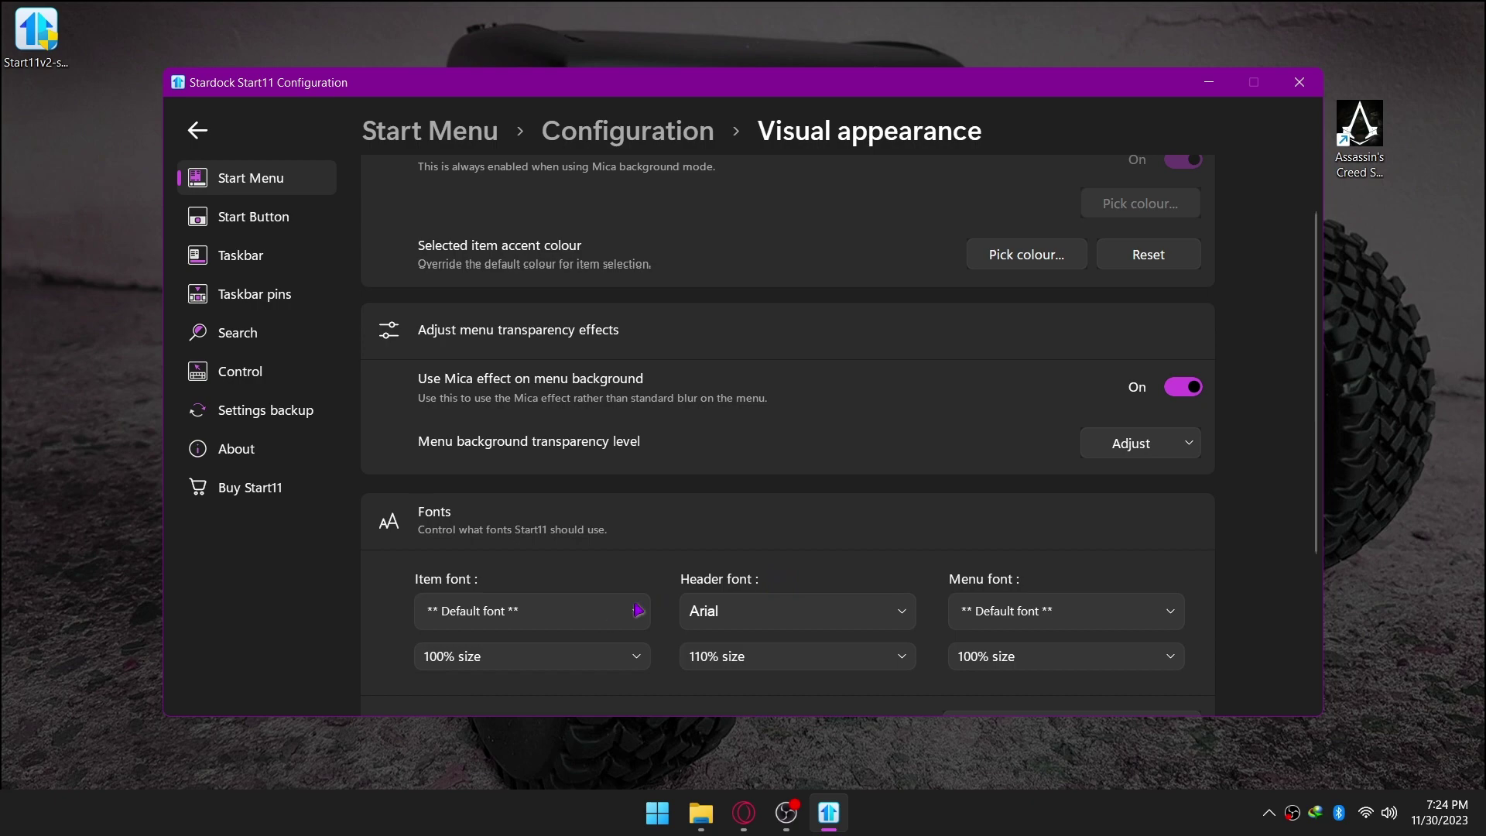
click(687, 605)
scroll(743, 573, down, 5)
scroll(743, 565, down, 8)
scroll(751, 554, down, 15)
scroll(751, 553, down, 5)
scroll(751, 553, up, 10)
click(747, 371)
click(1066, 611)
scroll(1060, 533, down, 20)
click(532, 610)
scroll(542, 541, down, 15)
click(587, 642)
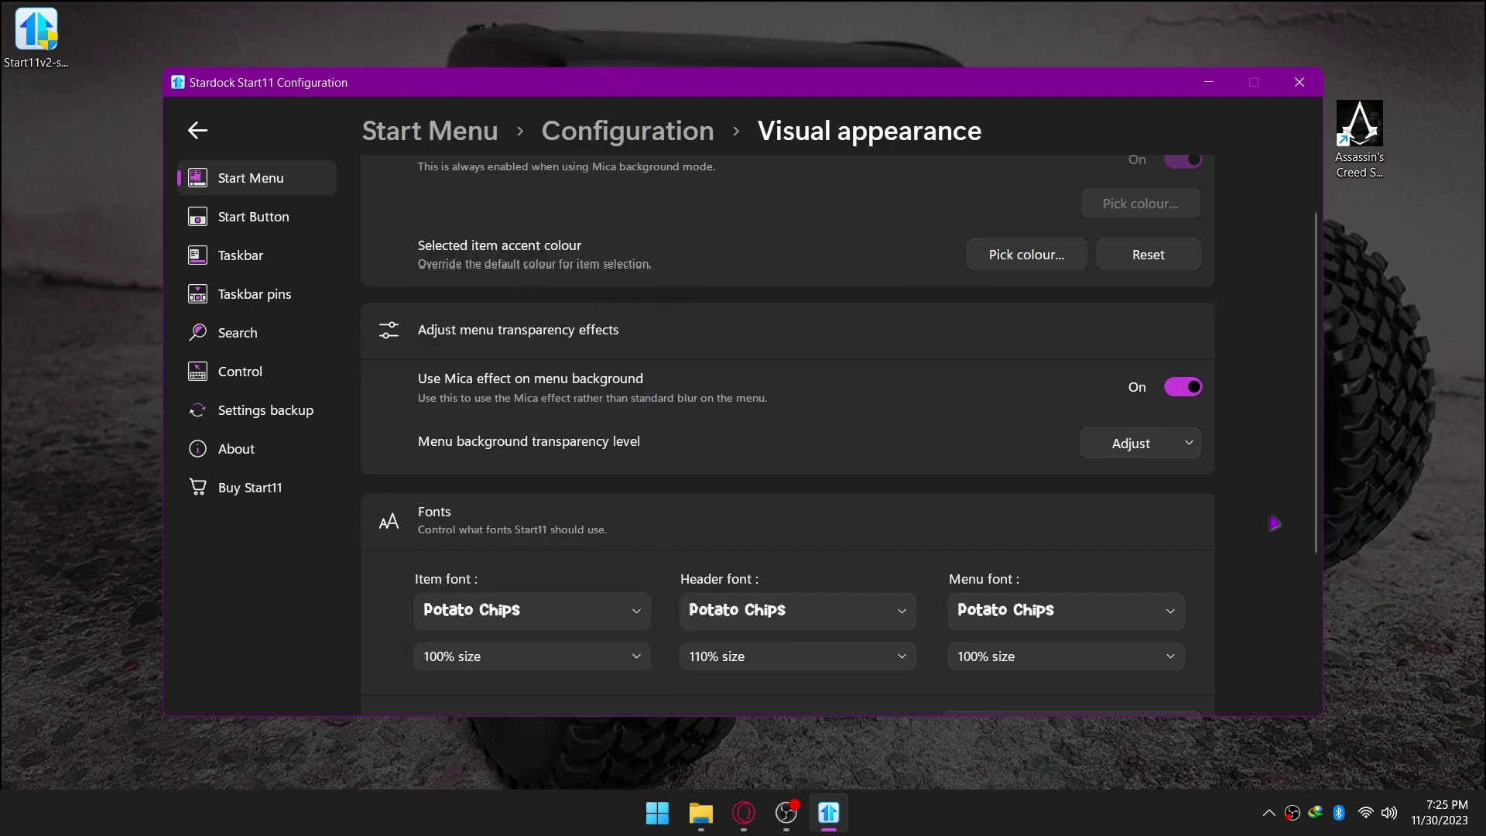
click(1108, 829)
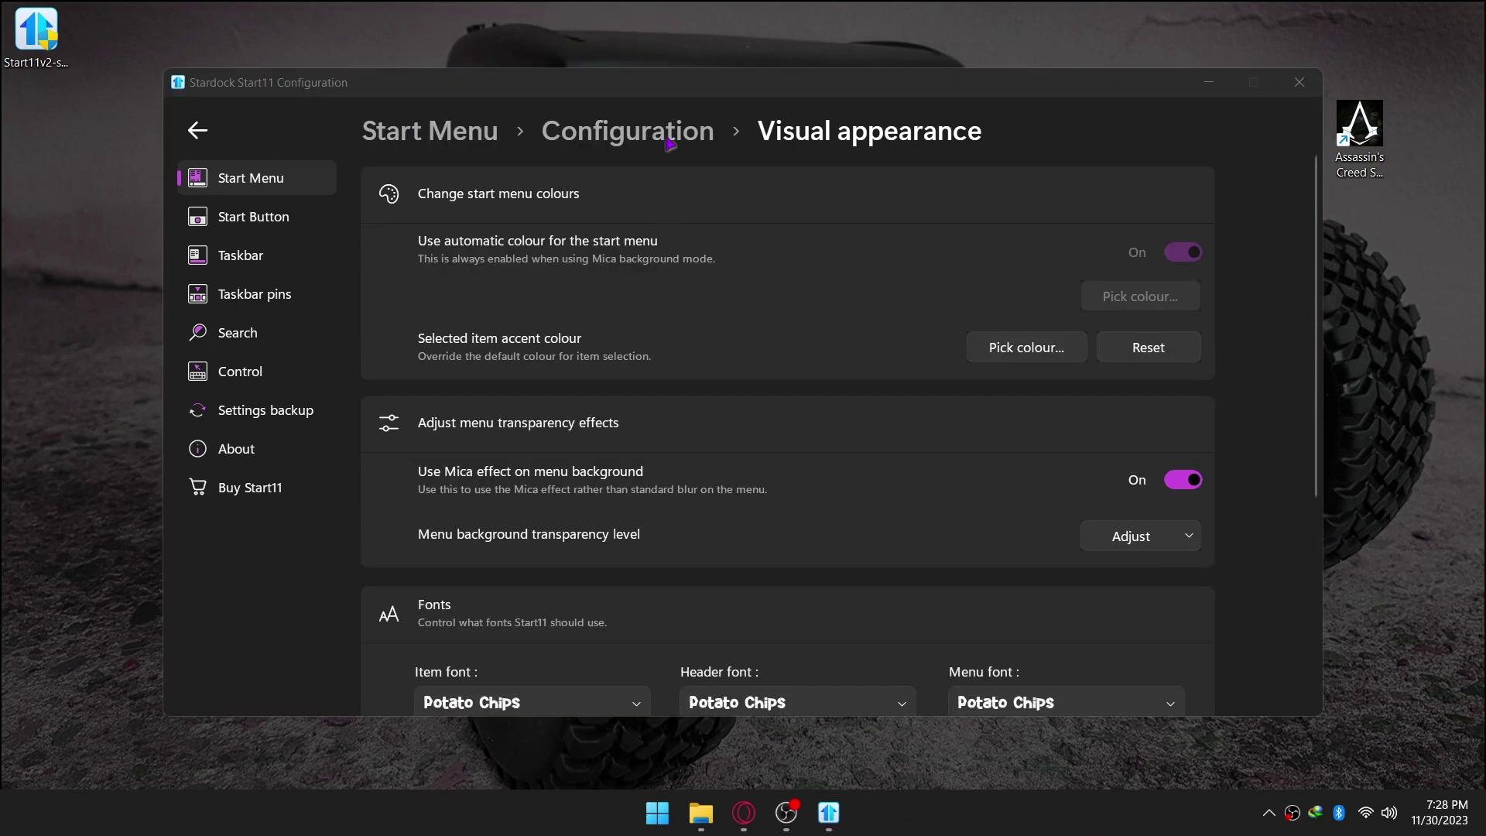
Turn off recently added apps and recent documents, and hide the search box unless searching
click(671, 144)
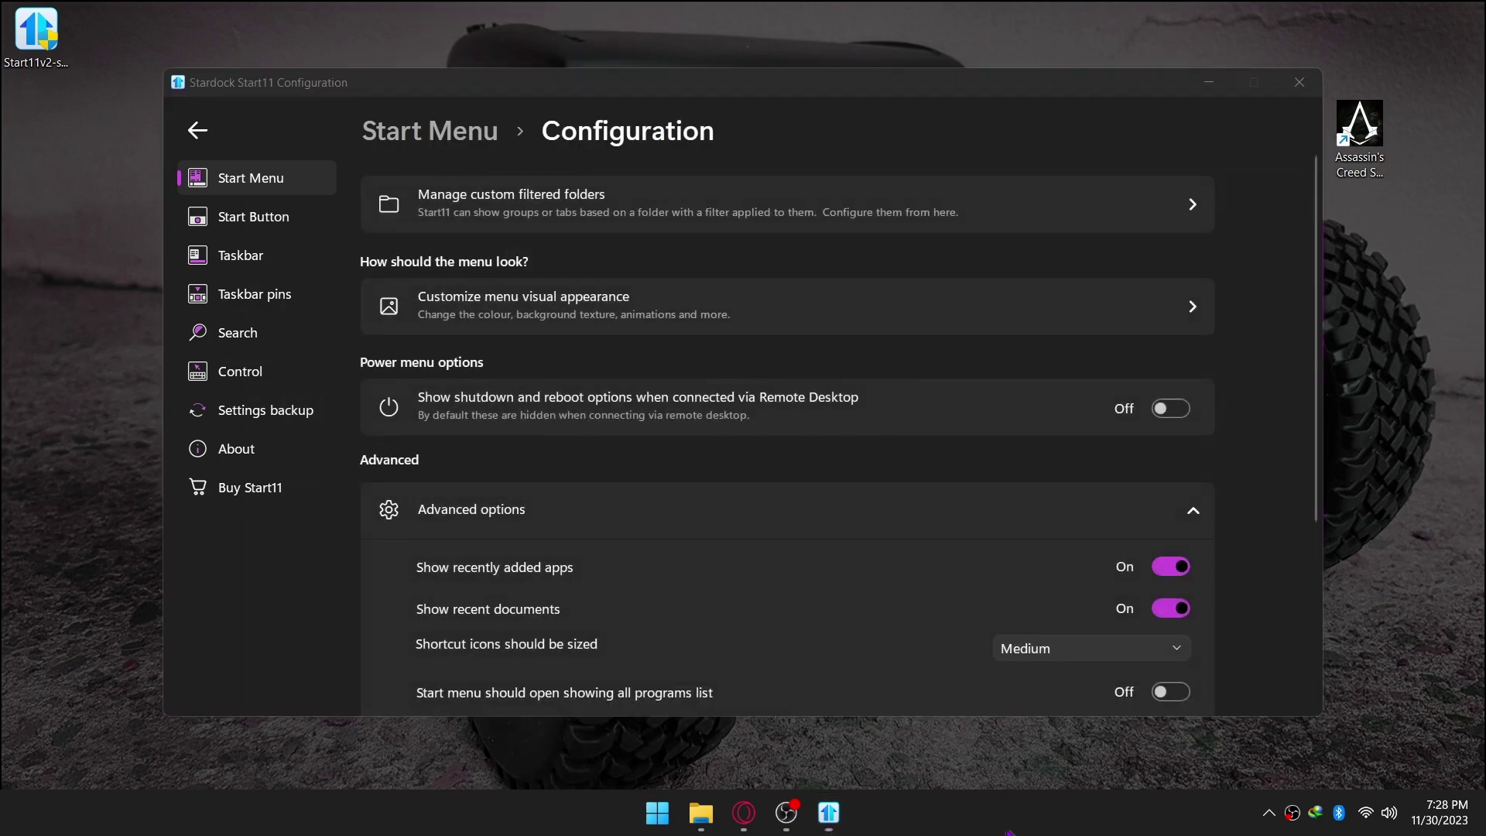
scroll(1190, 428, down, 5)
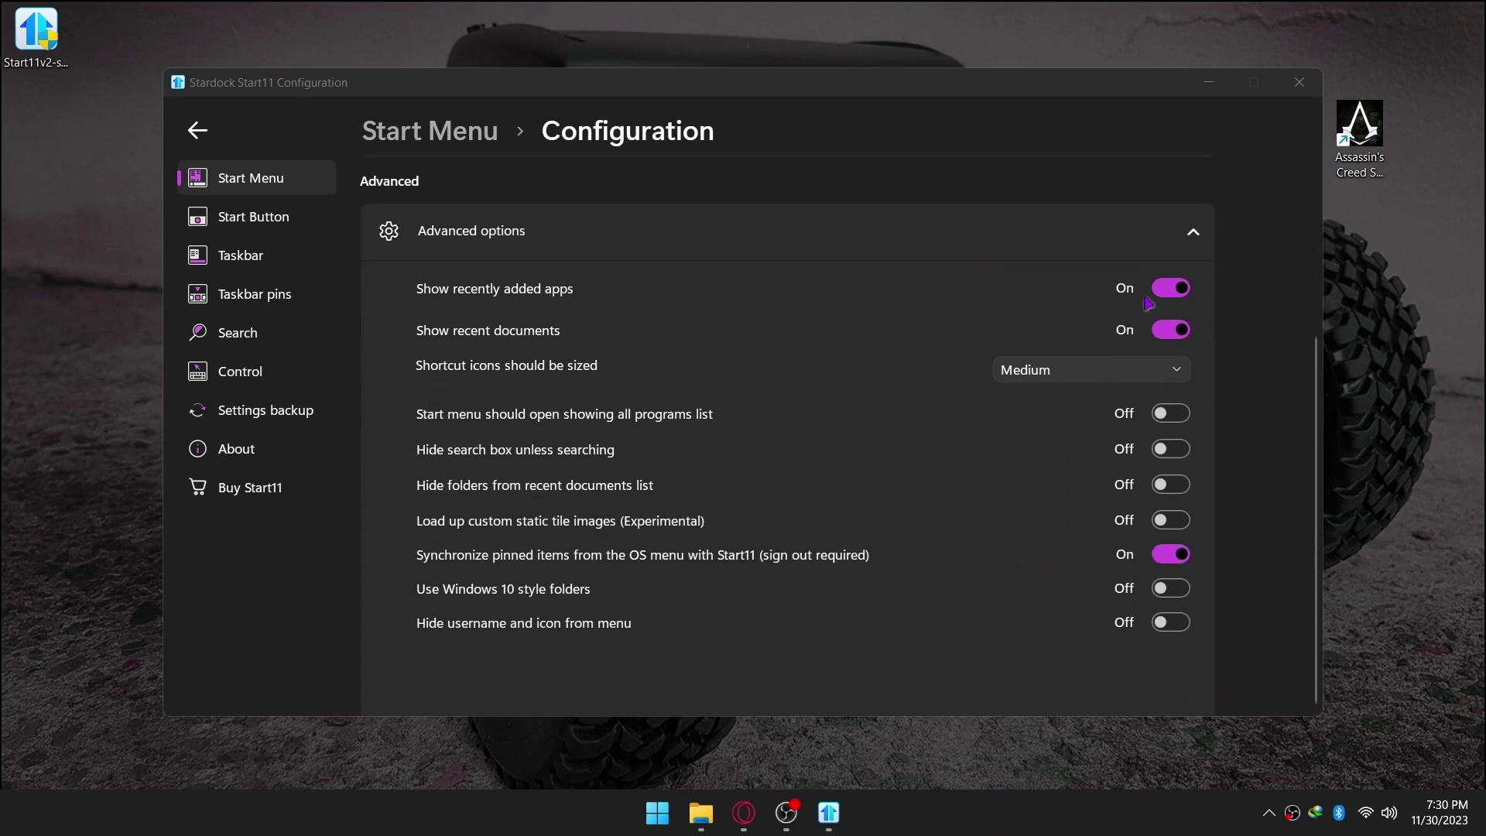
click(1170, 292)
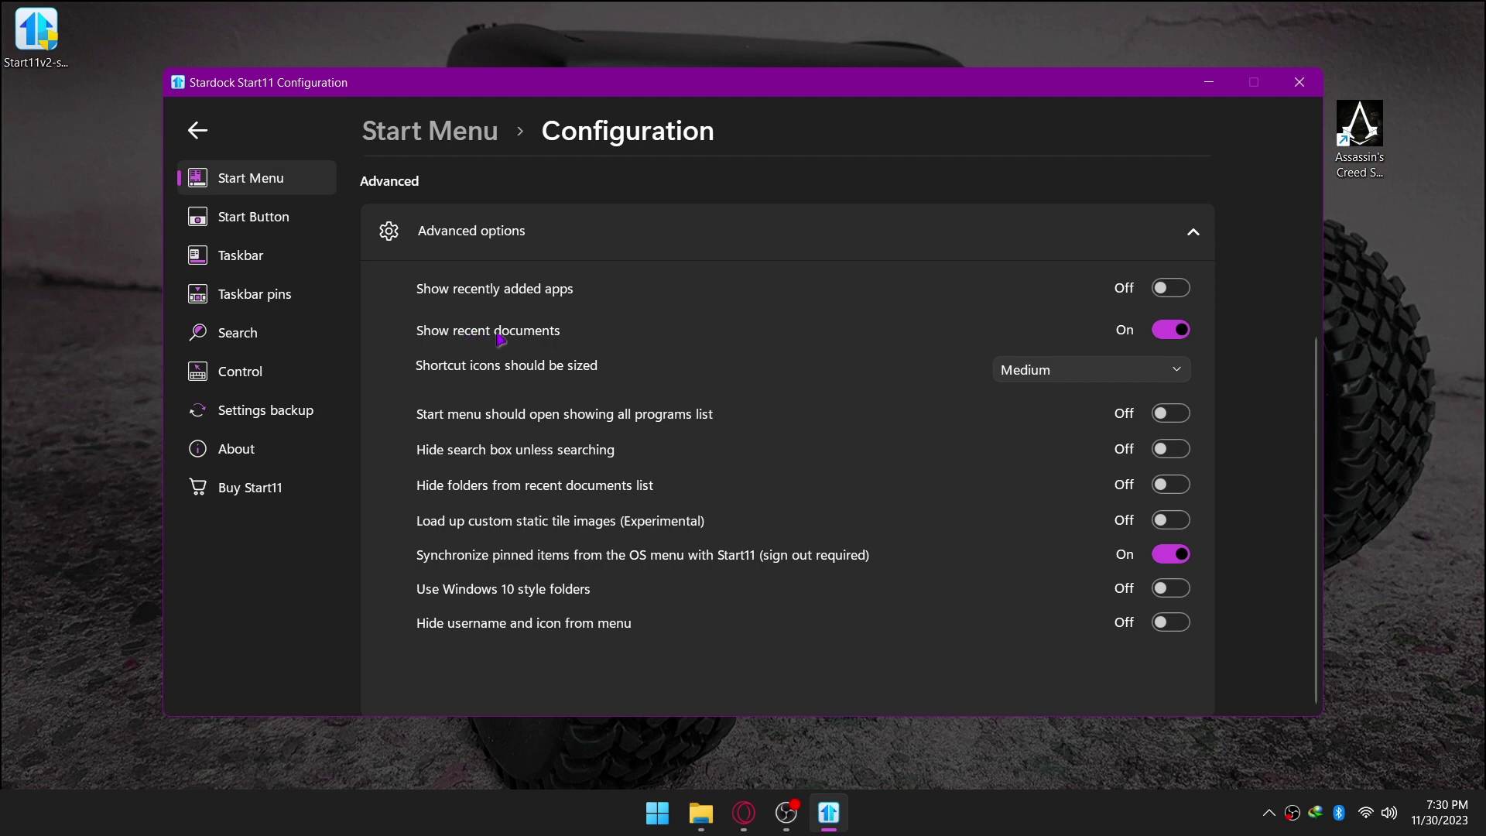
click(1163, 336)
scroll(1294, 461, down, 1)
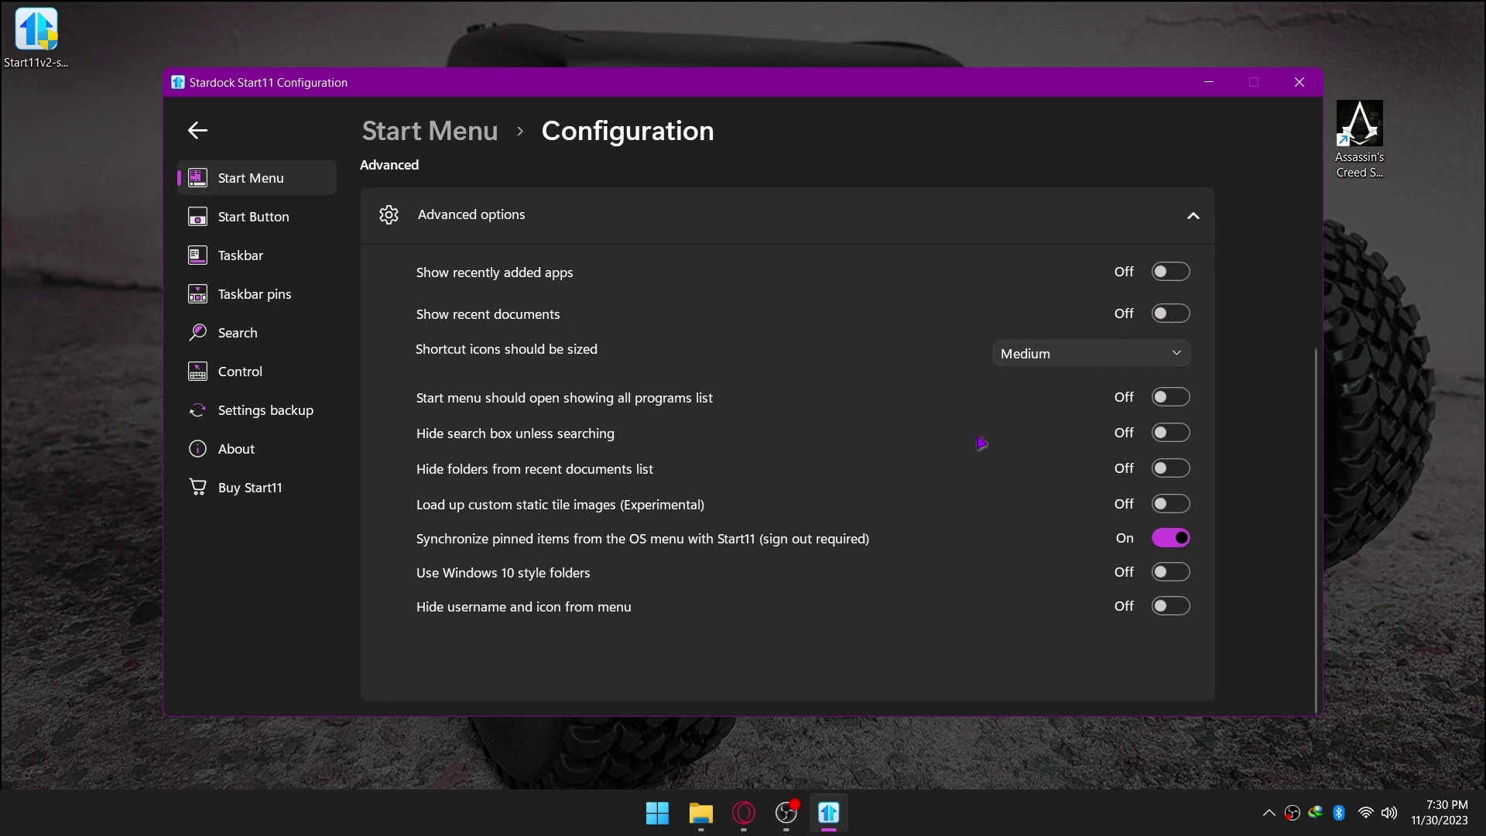
click(1187, 442)
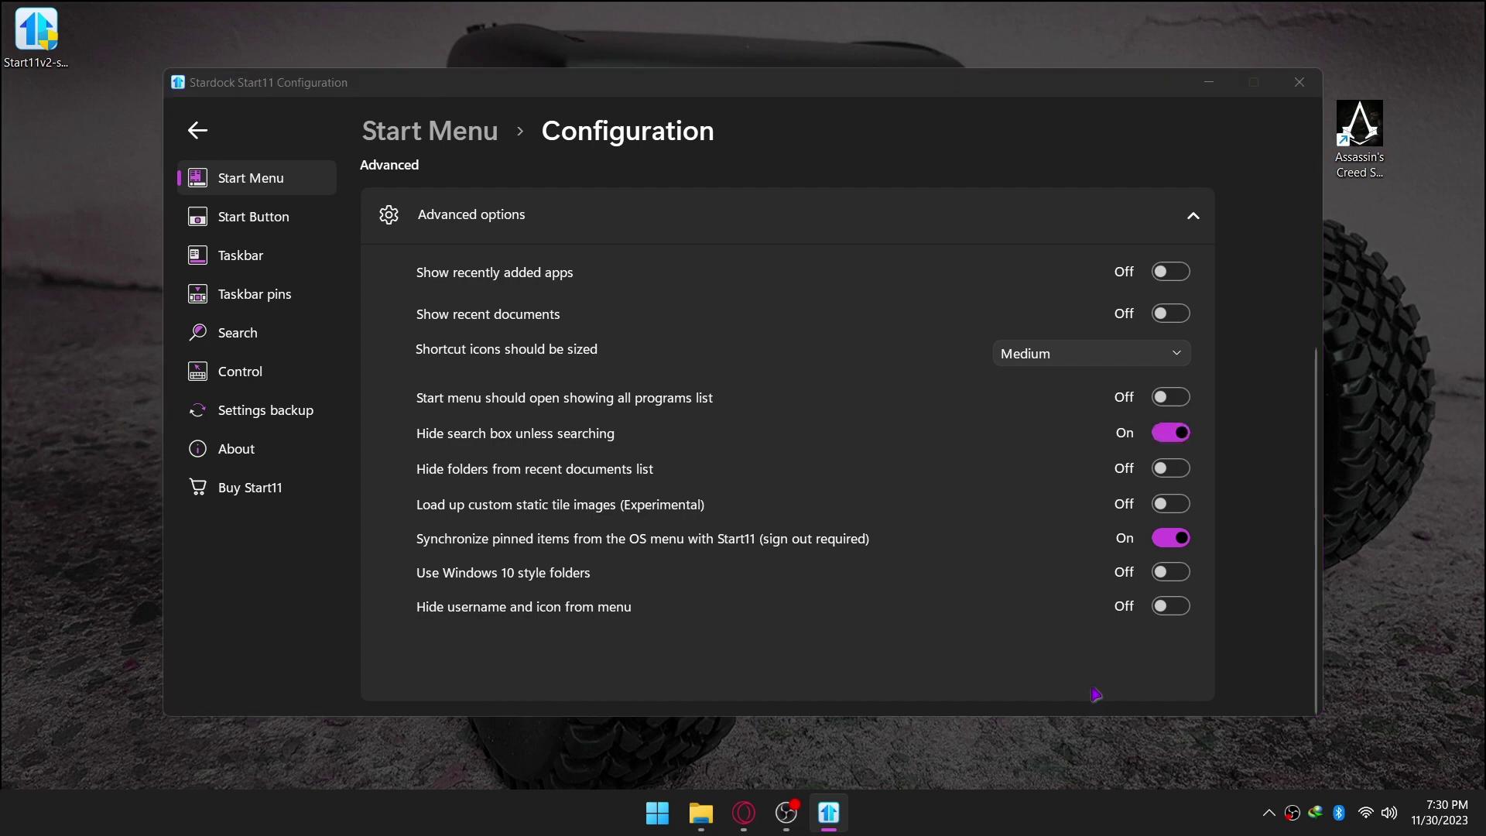
Test the Start menu by searching 'hello', then close it
key(super)
text(he)
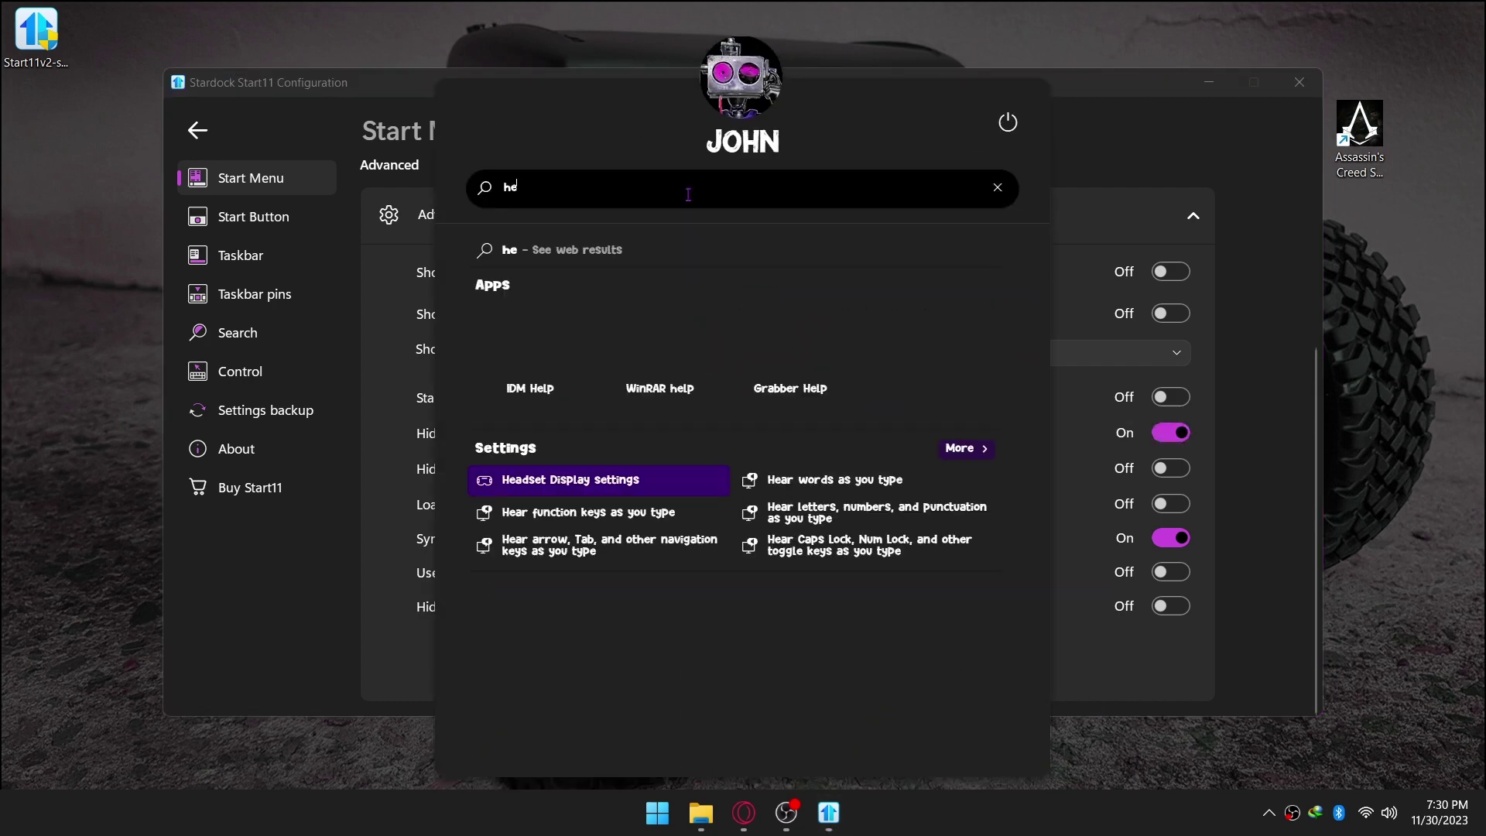
text(llo)
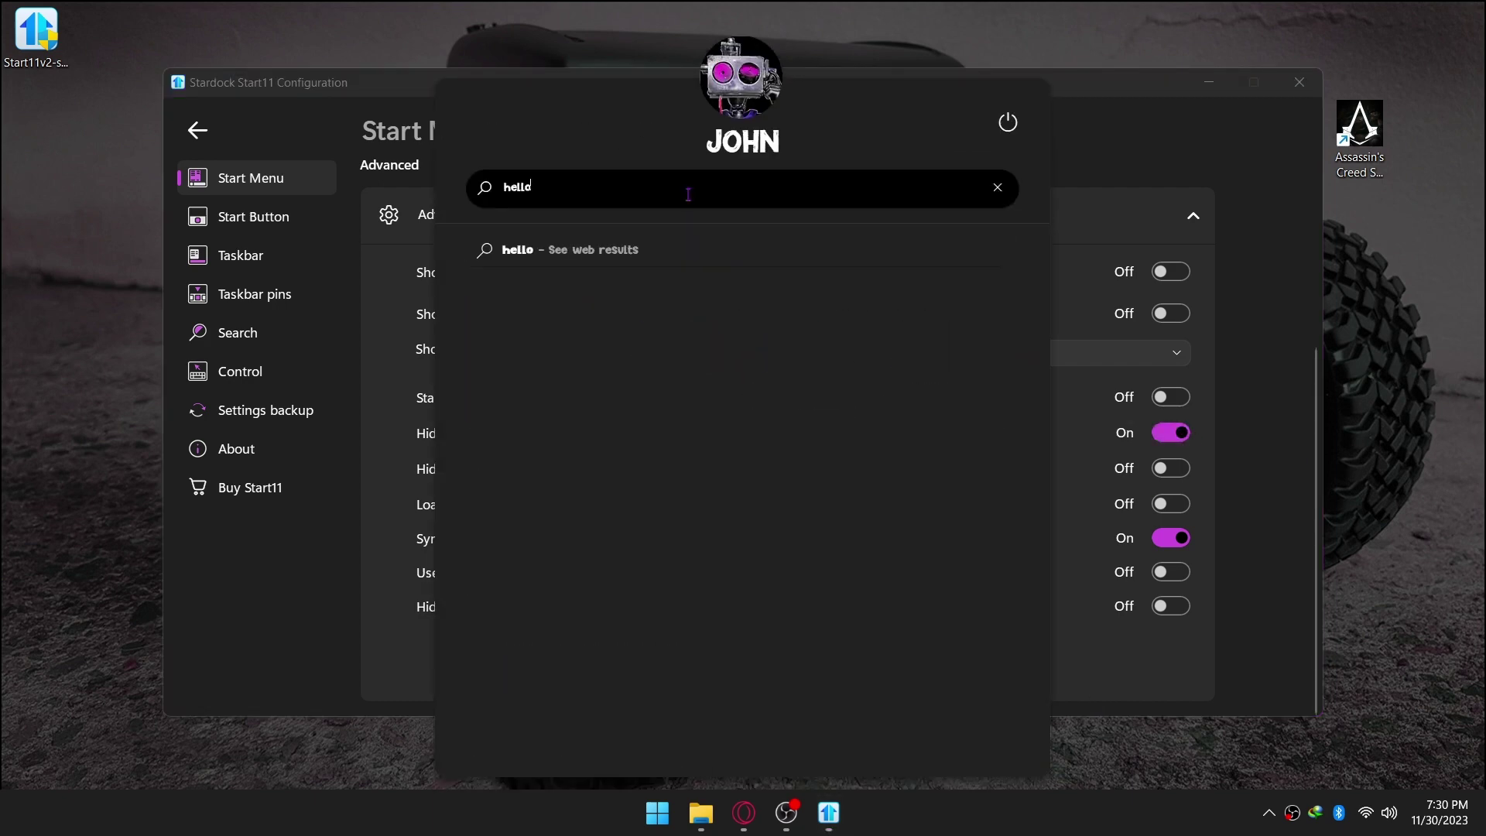
key(Escape)
key(Escape)
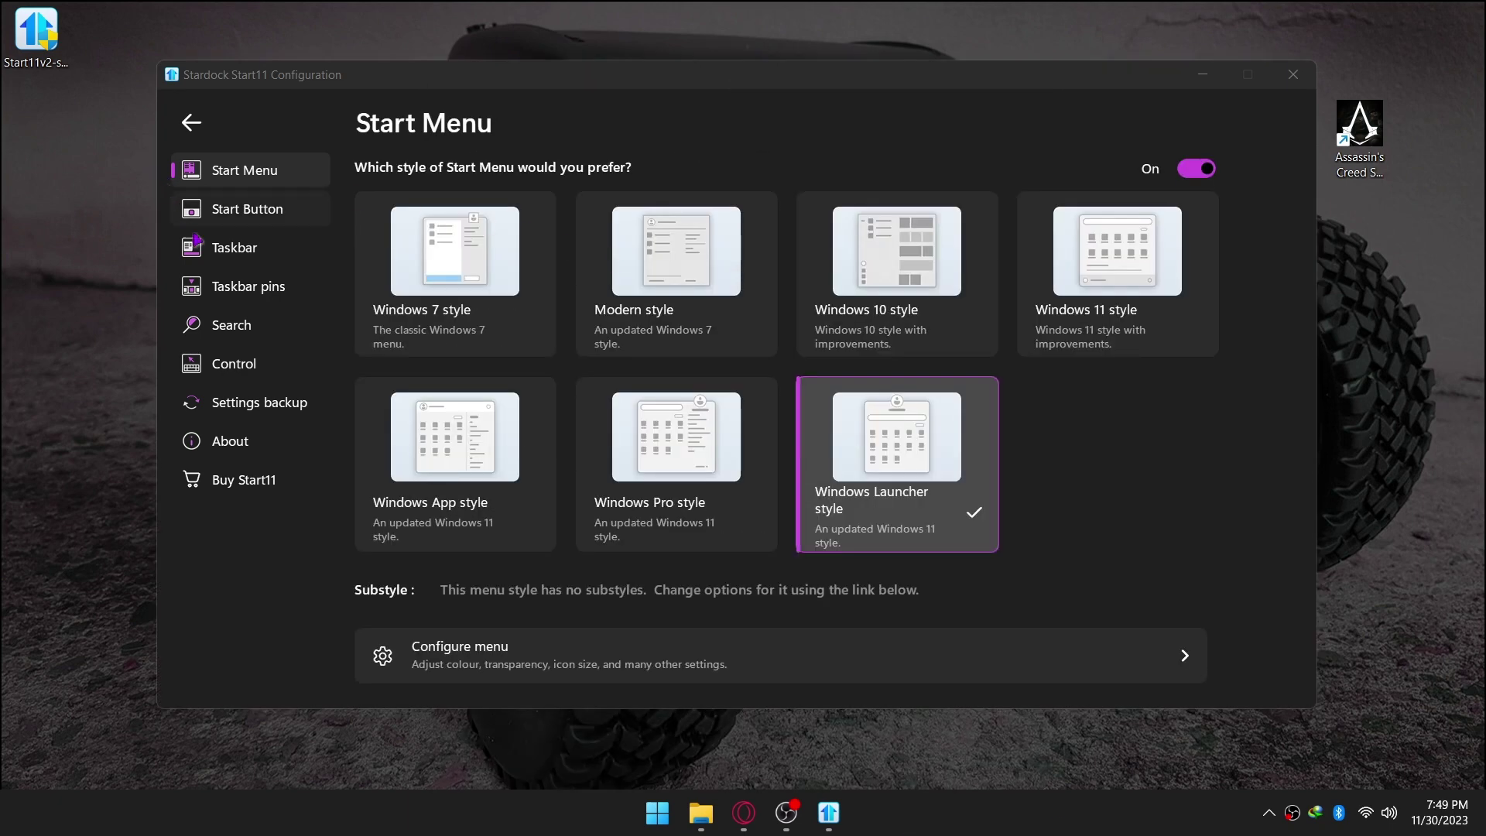
Set the taskbar transparency to 50% solid
click(197, 240)
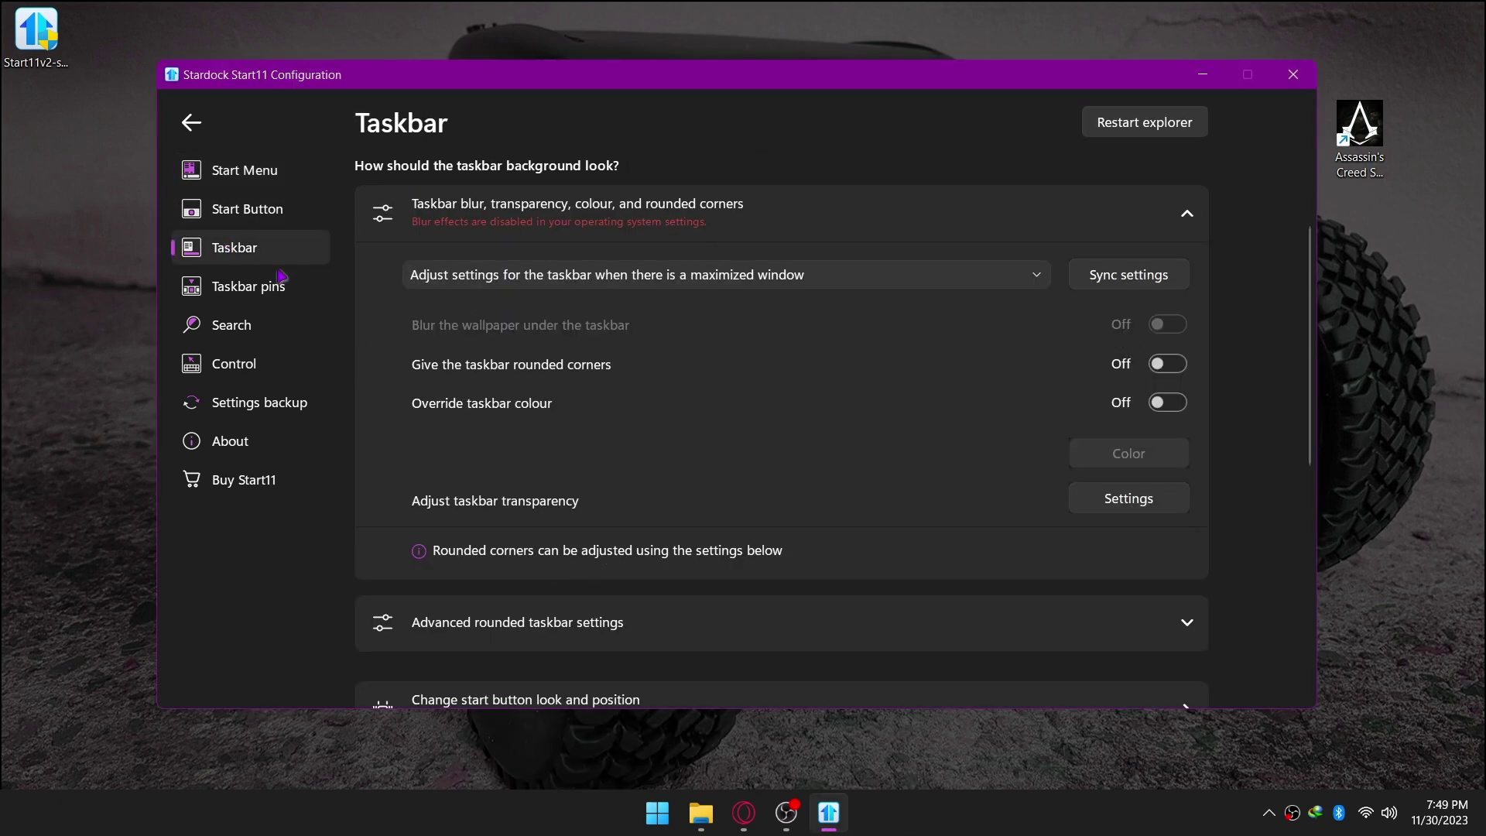
click(1126, 509)
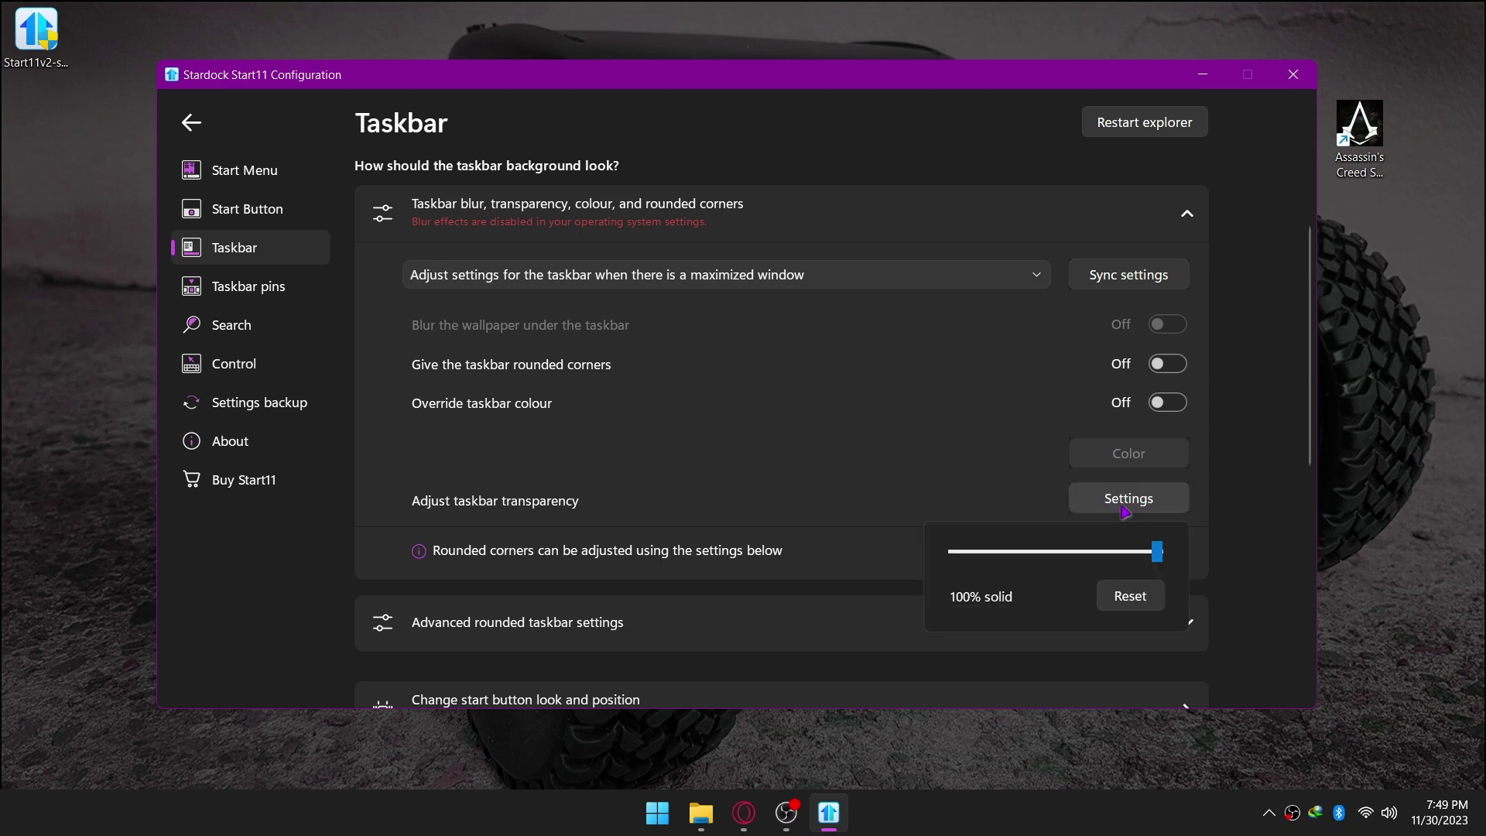
drag(1066, 557, 1056, 551)
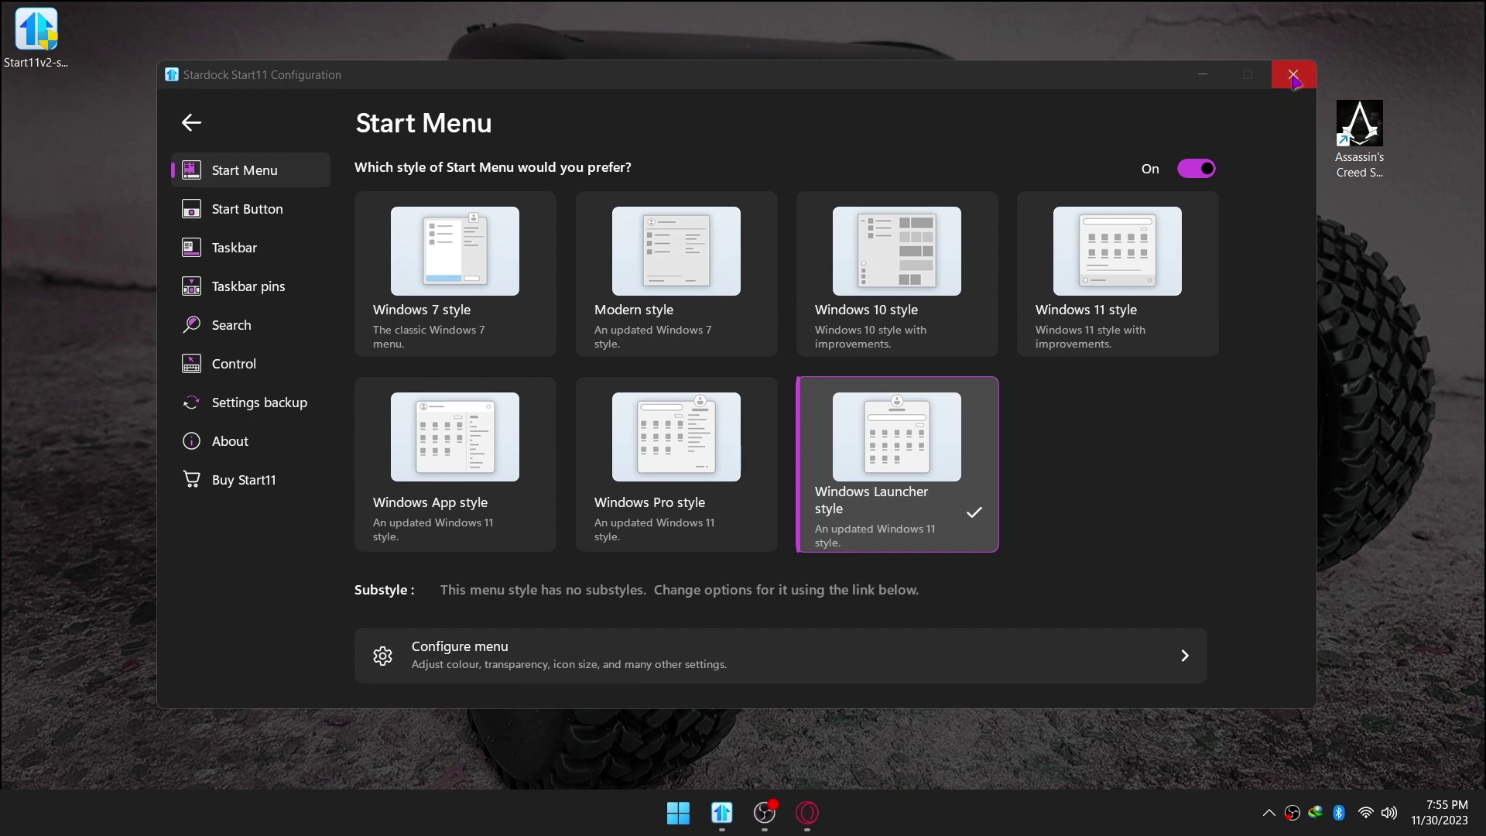
Close Start11 and delete Start11v2-setup.exe from the desktop
click(1293, 76)
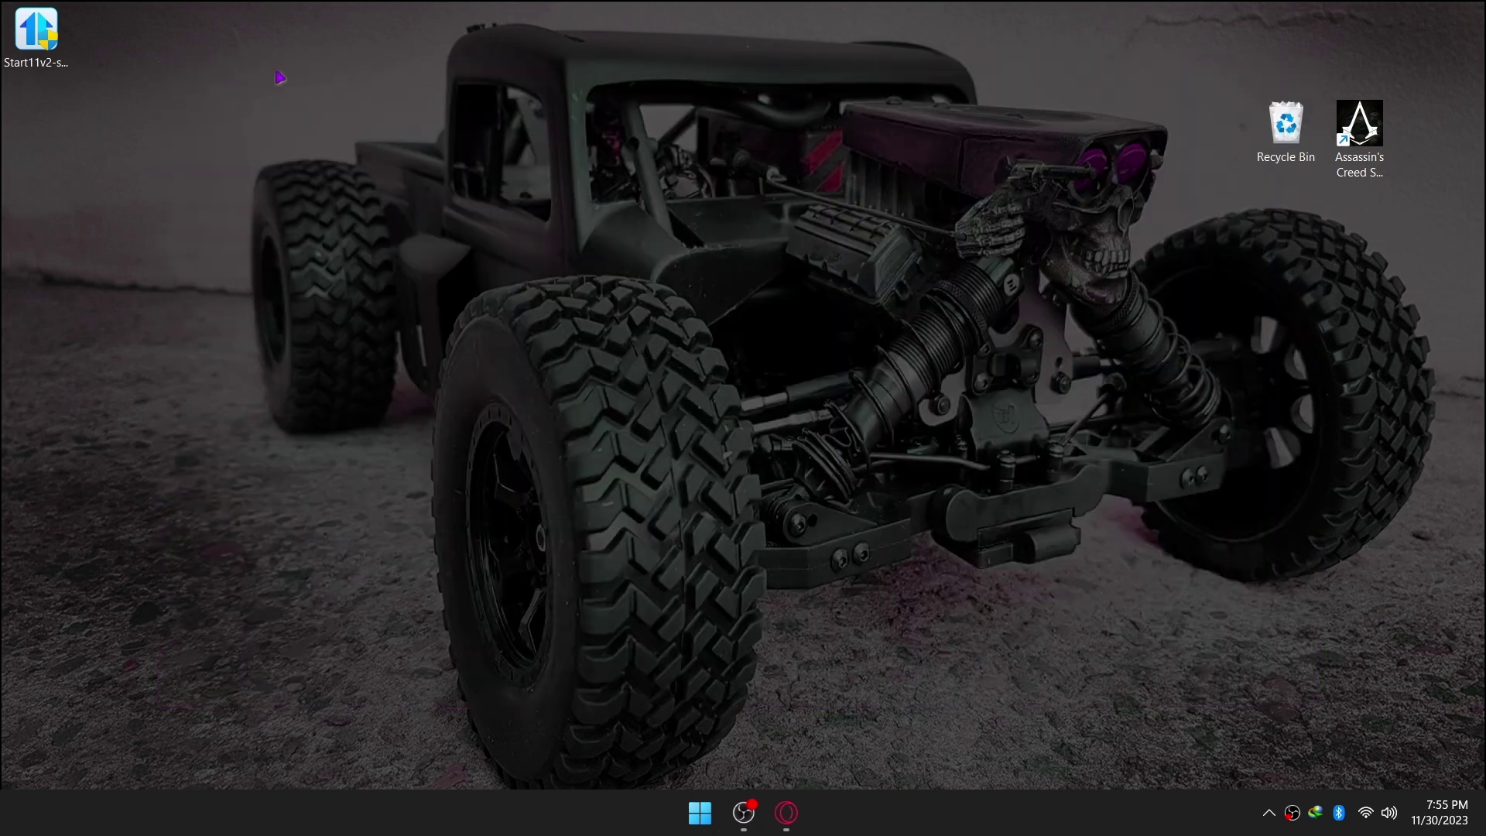
right_click(50, 36)
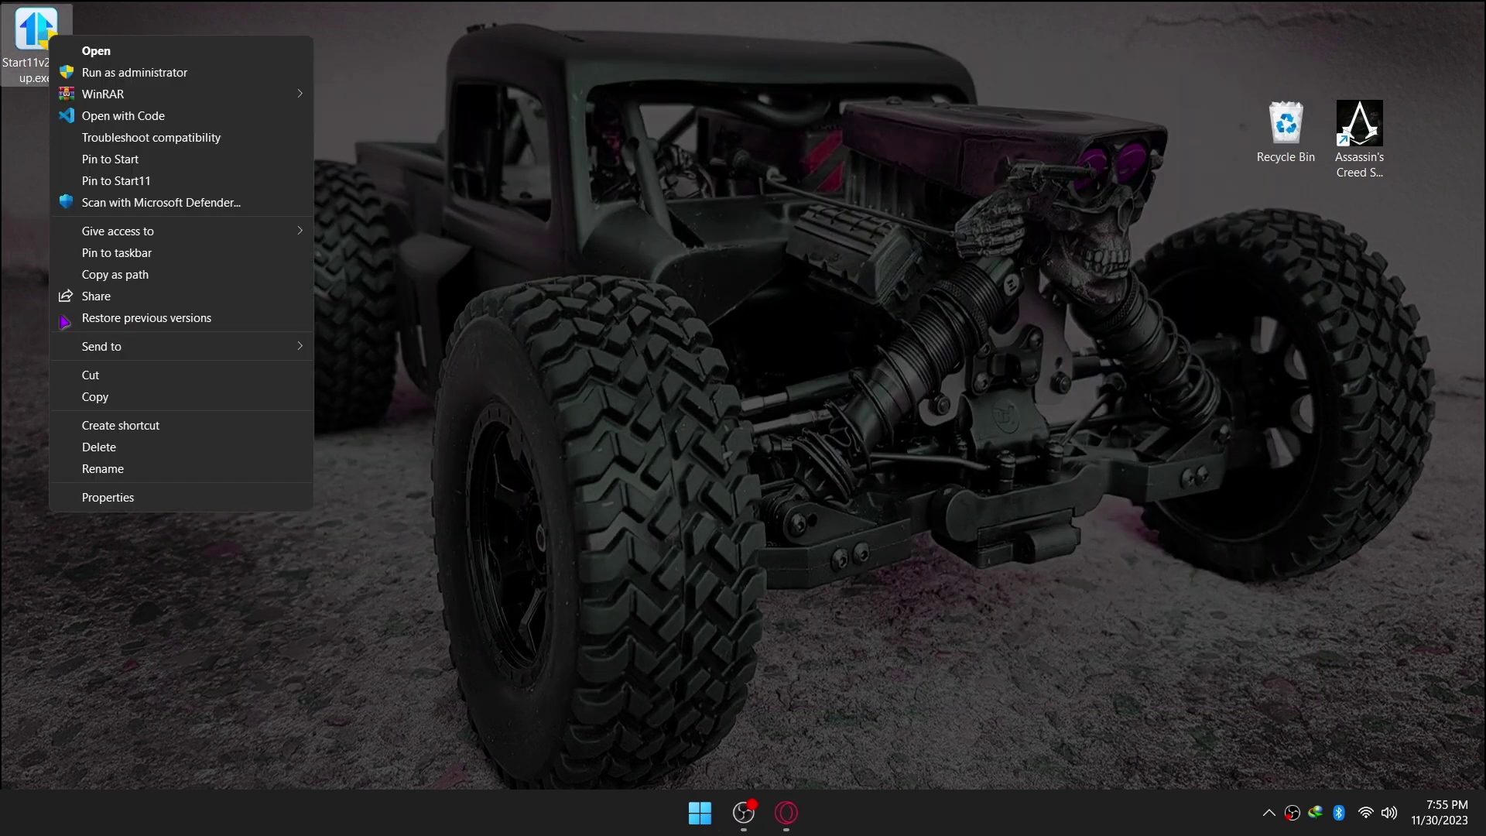
click(99, 446)
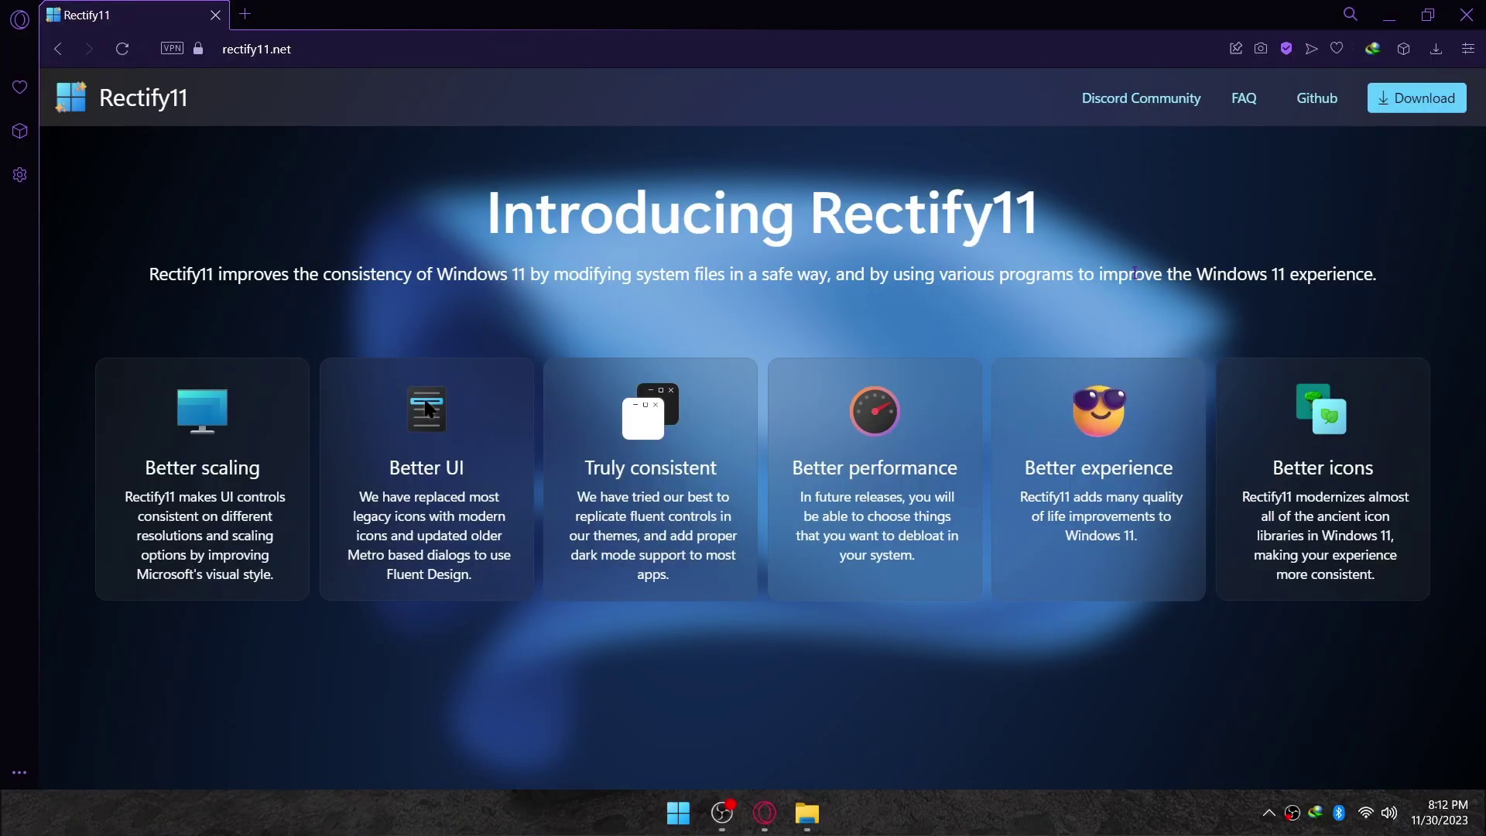
Download Rectify11Installer.exe (180.13 MB) from the Rectify11 v3.1 GitHub release assets
click(1403, 108)
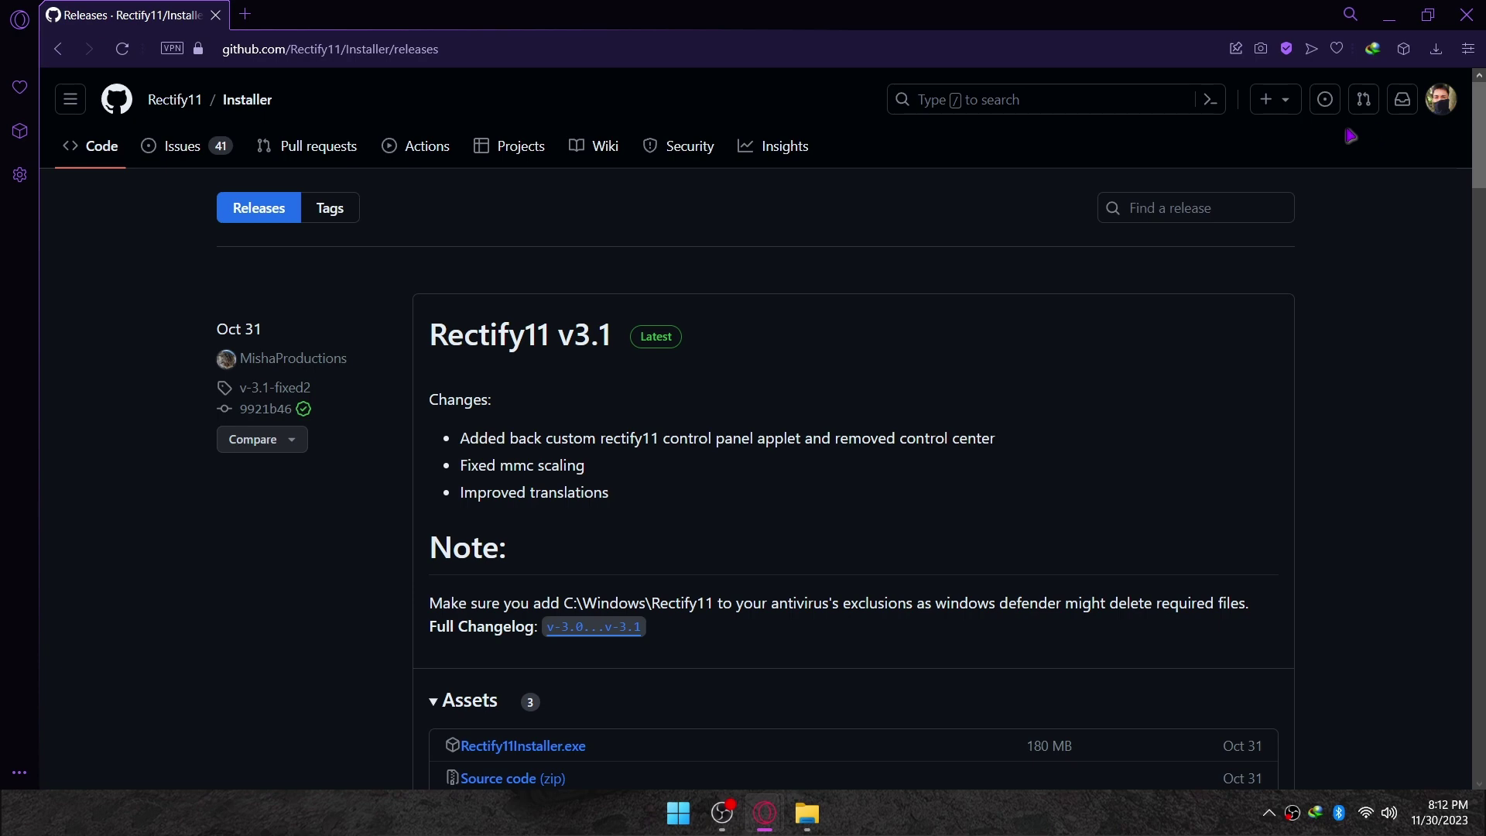
scroll(989, 438, down, 2)
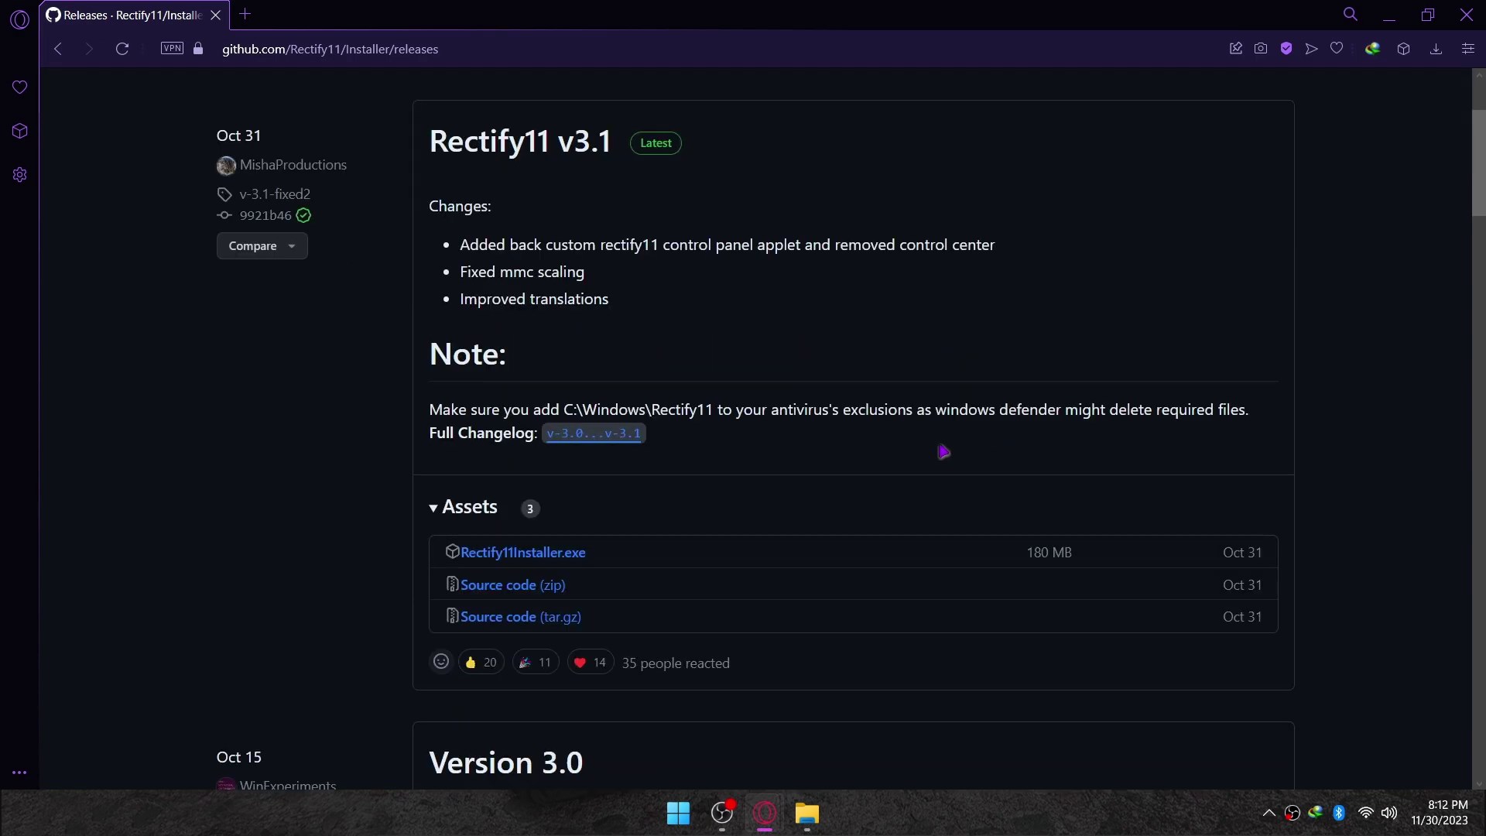
click(573, 559)
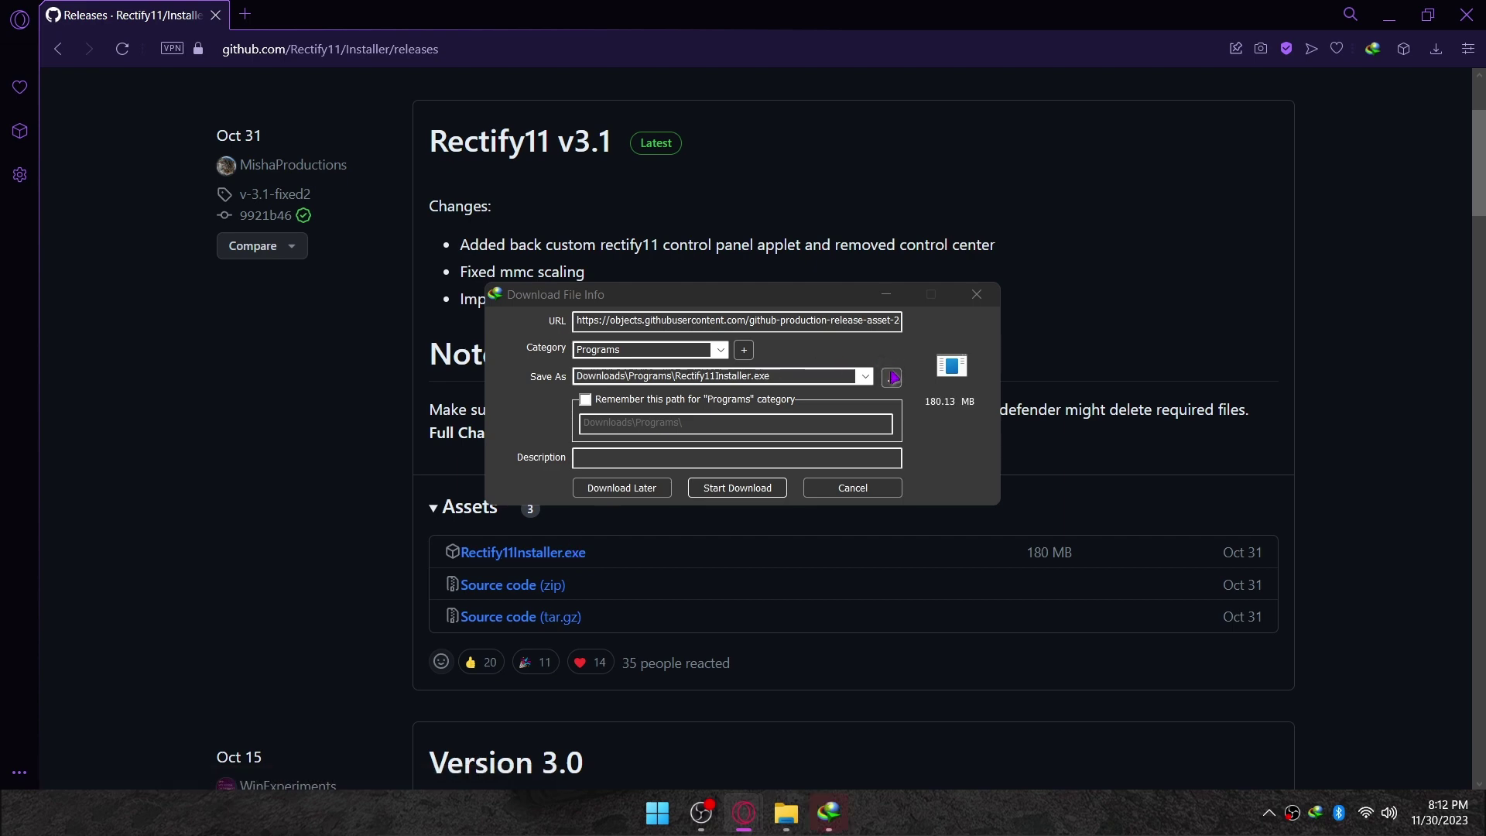
click(894, 375)
click(1067, 699)
click(762, 487)
Launch the Rectify11 installer, accept the license and keep every component selected
key(super+d)
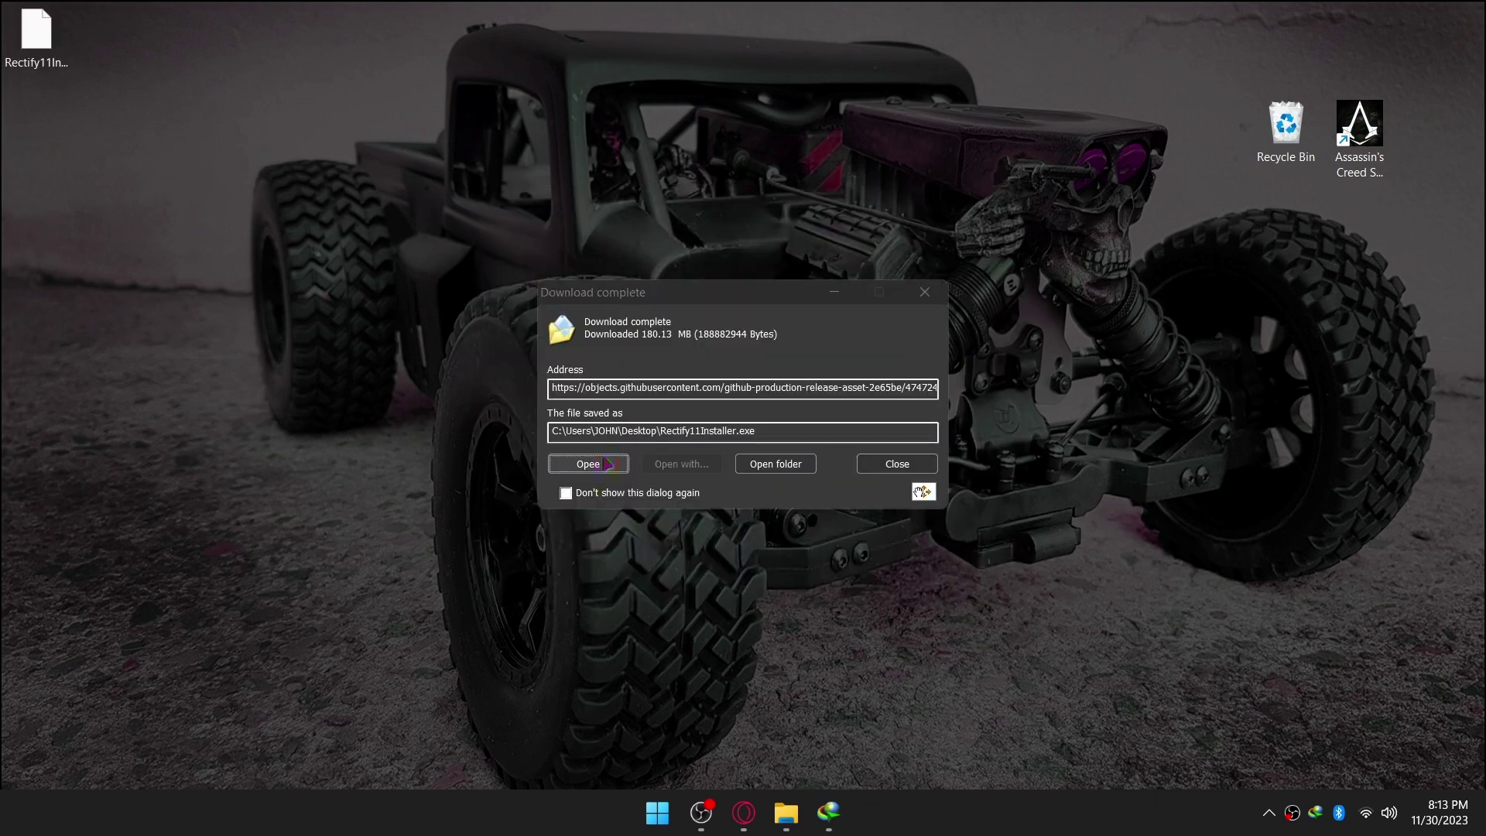
key(Escape)
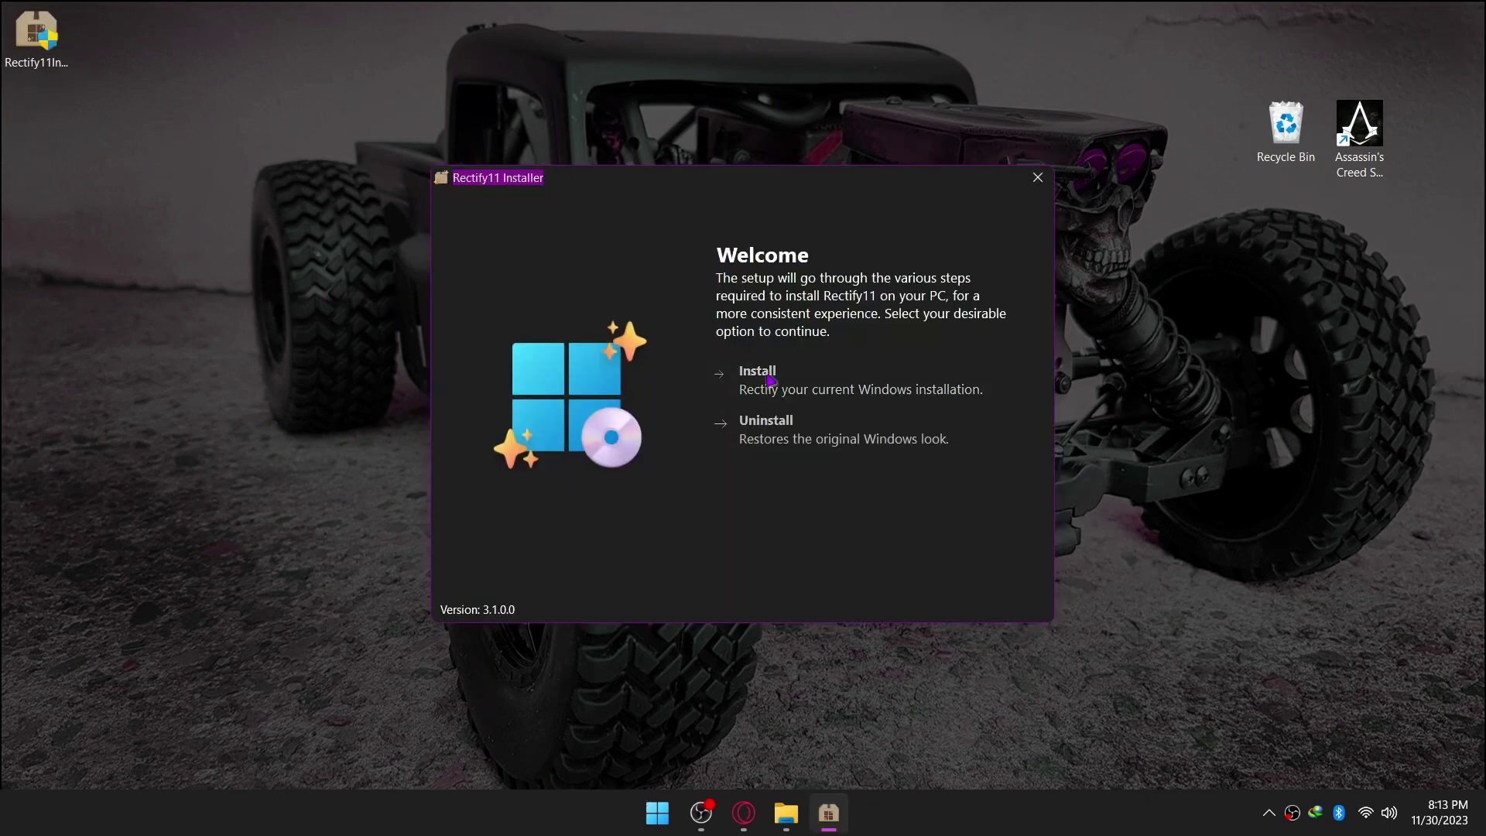
click(767, 380)
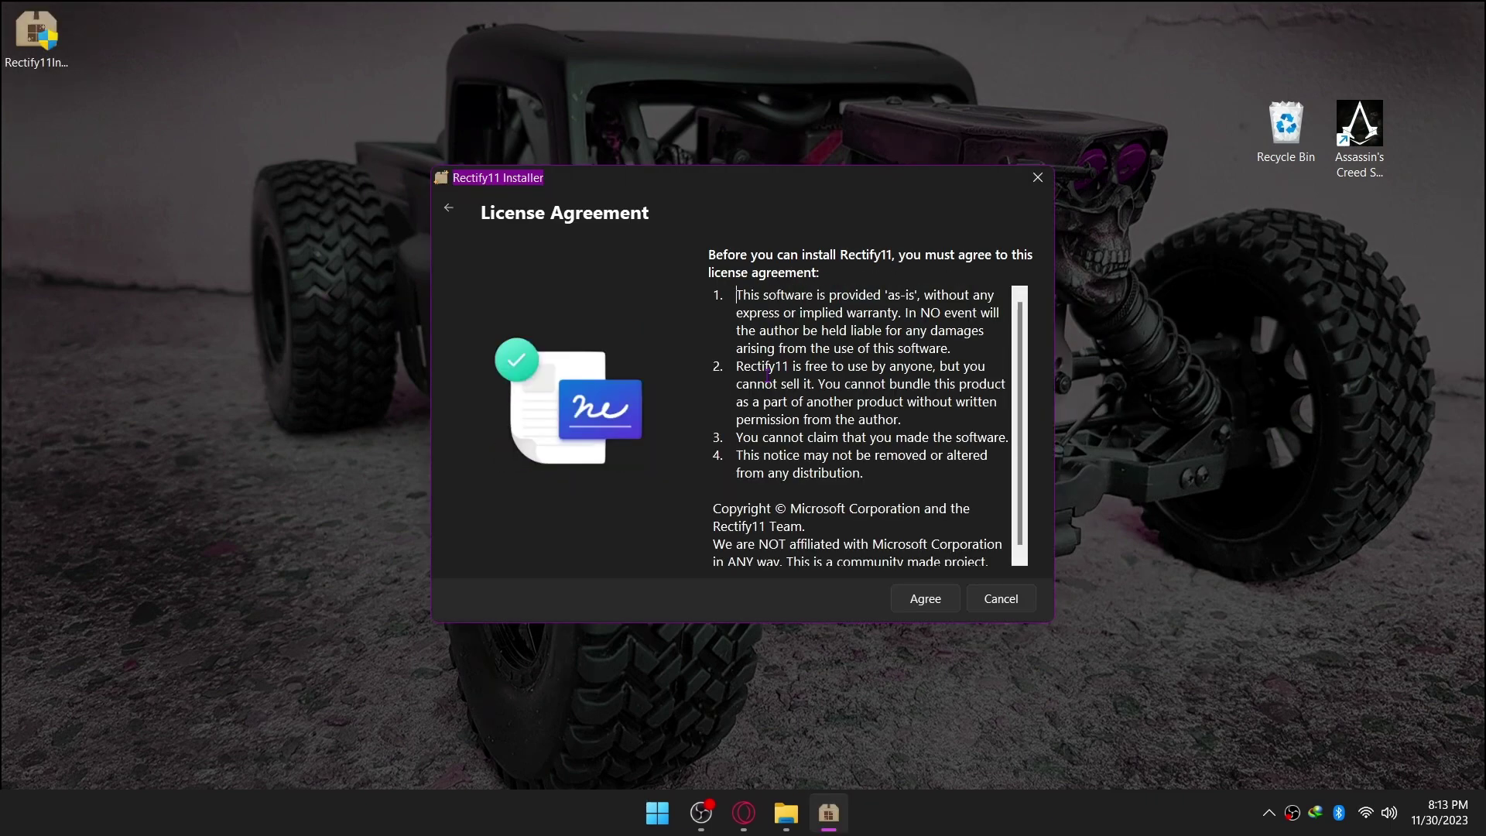
click(919, 607)
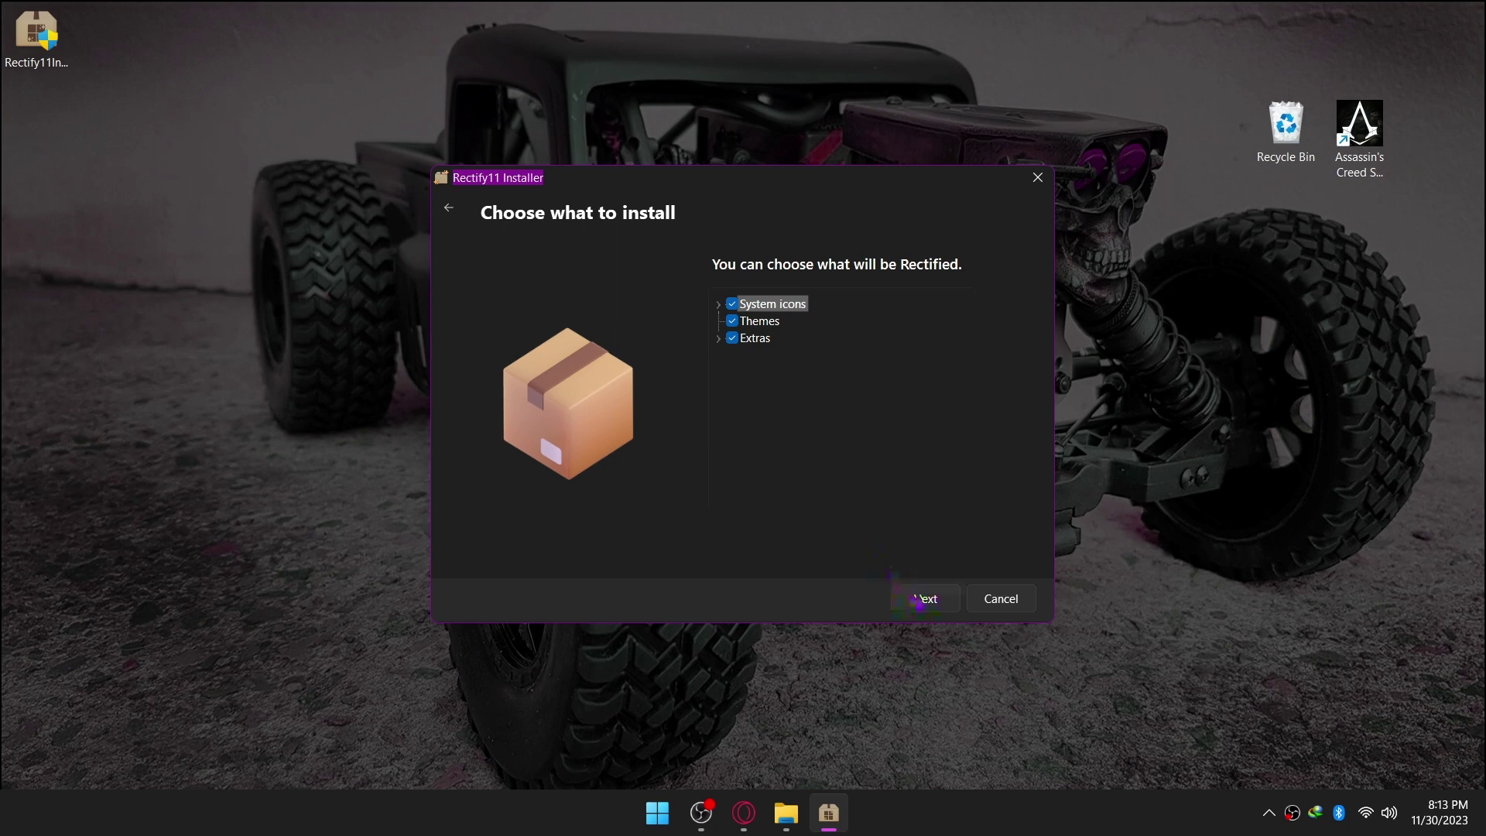
click(921, 606)
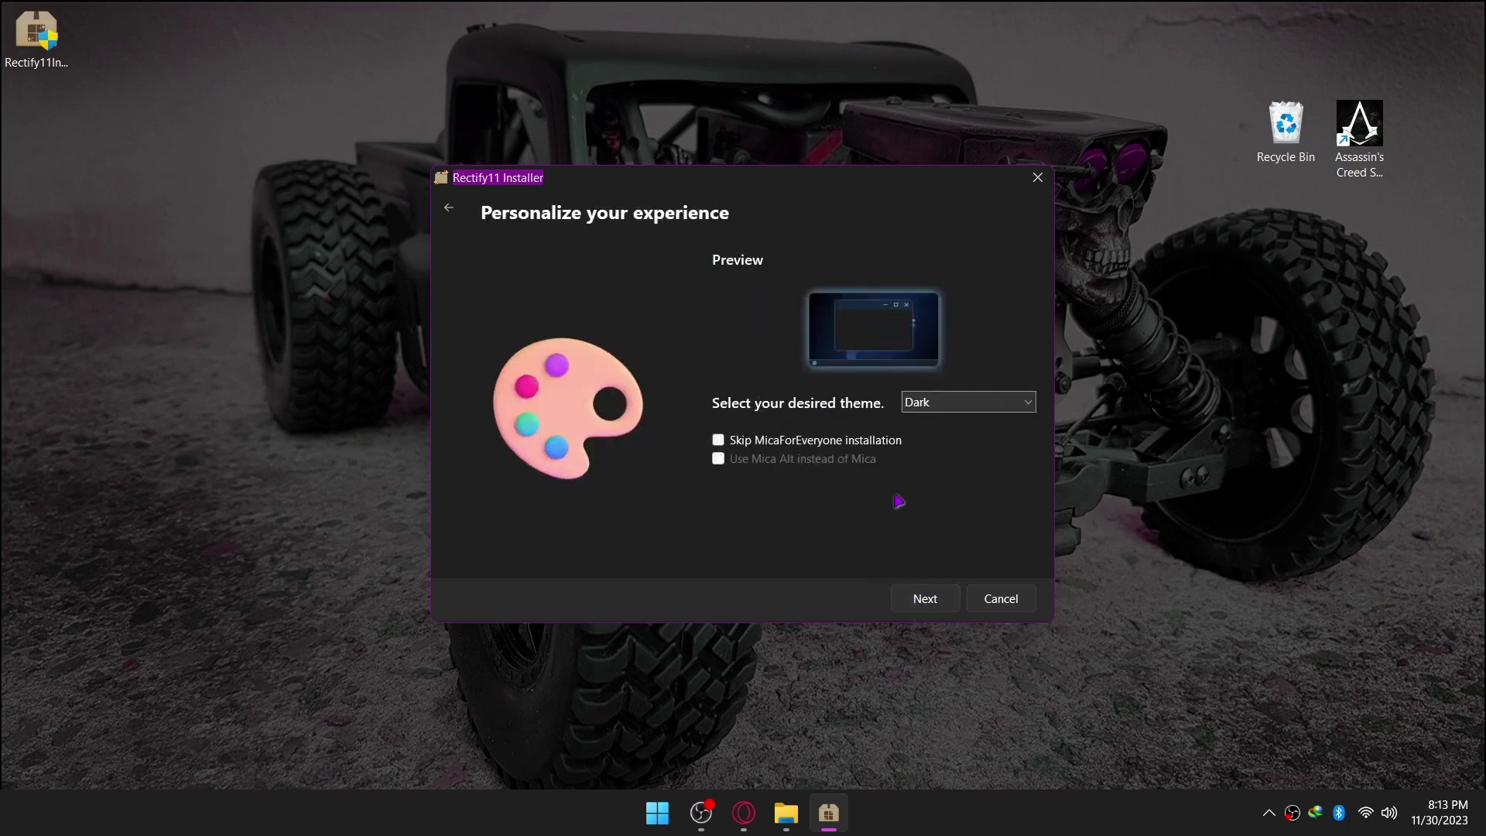
Choose the Dark with Mica theme and classic context menus, then install with a restore point
click(949, 403)
click(950, 453)
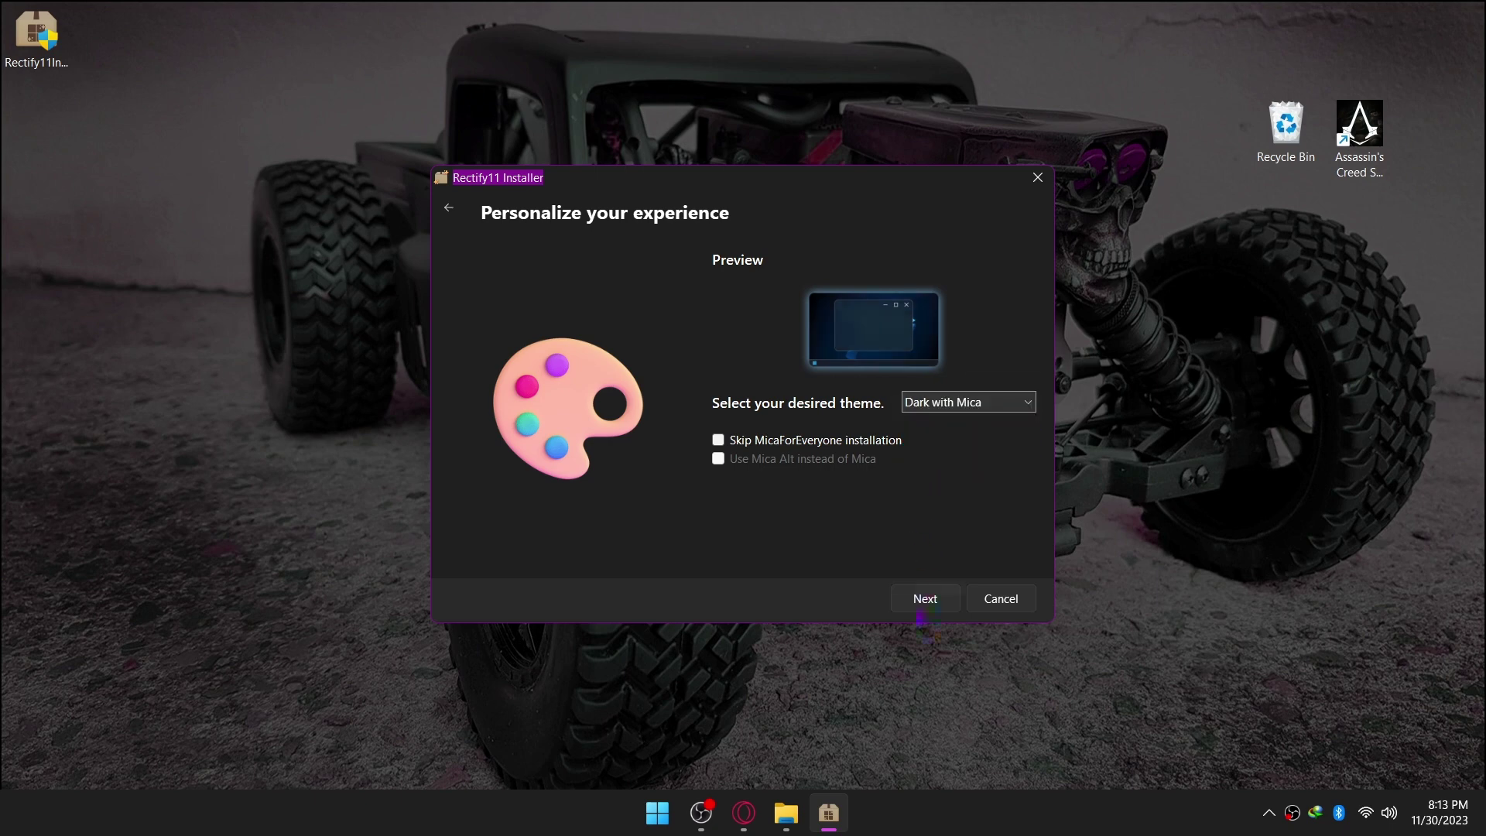
click(925, 603)
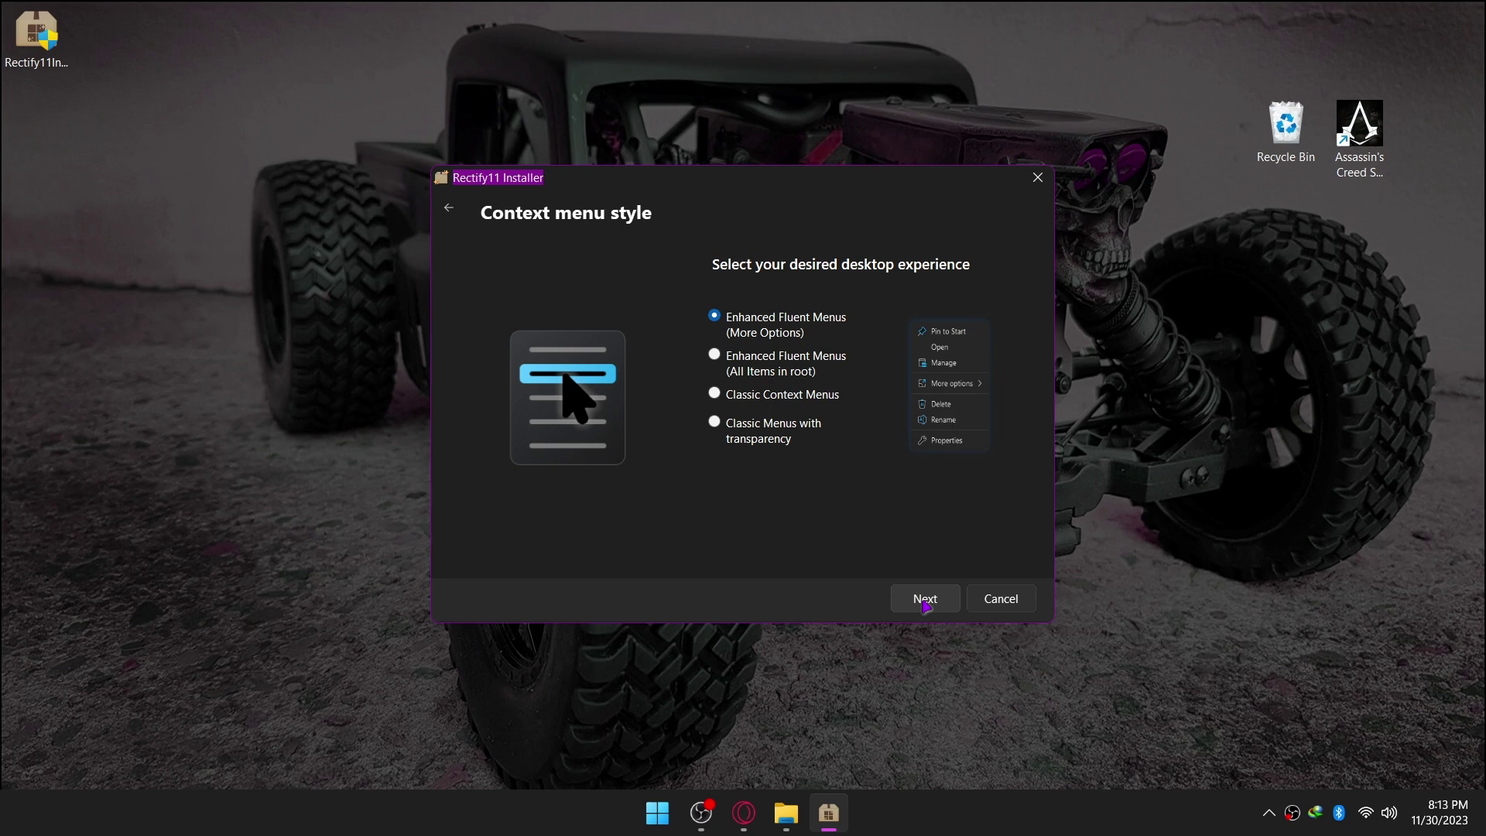
click(716, 356)
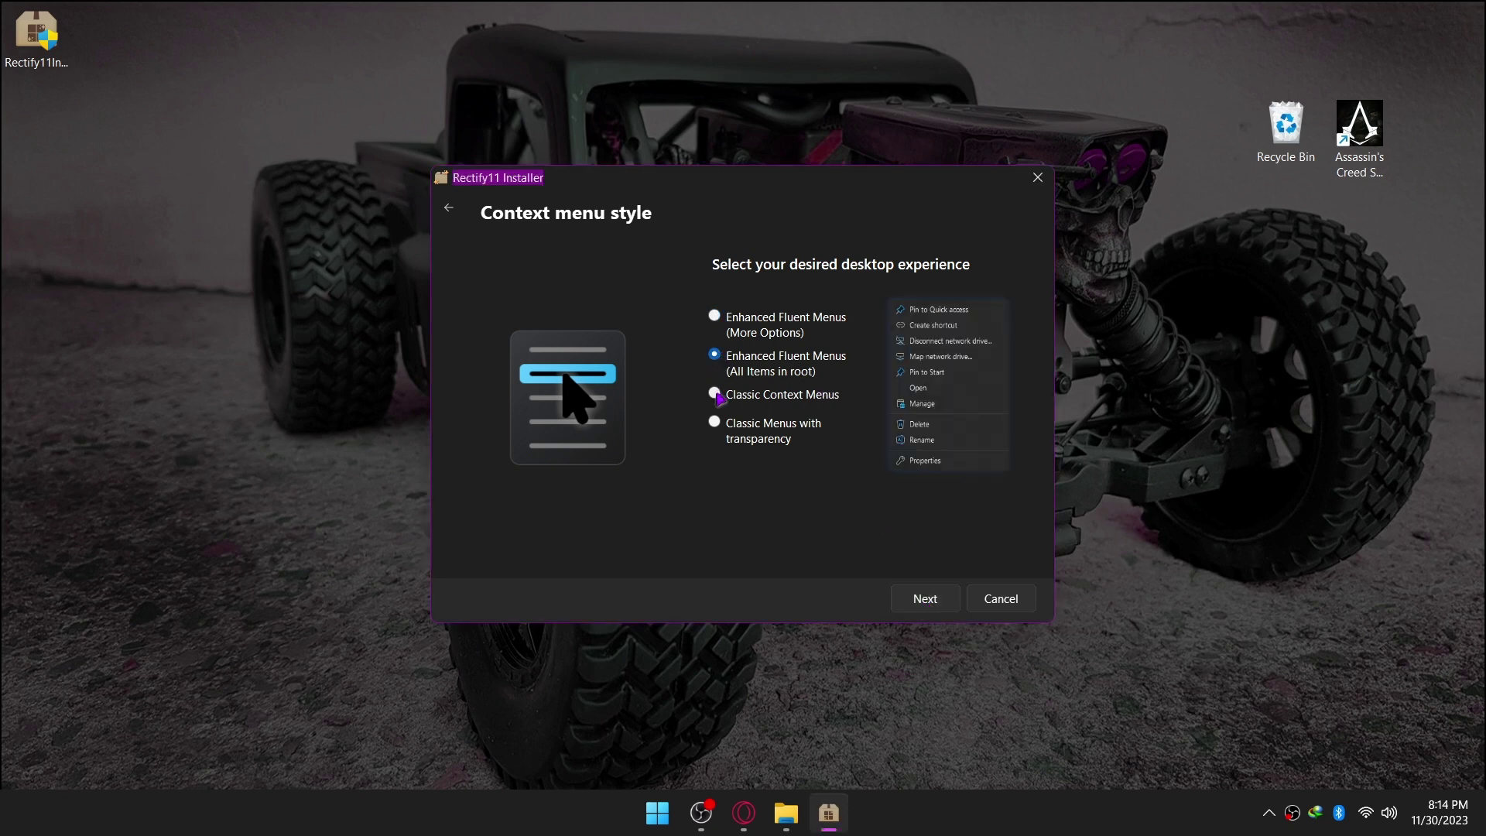
click(715, 395)
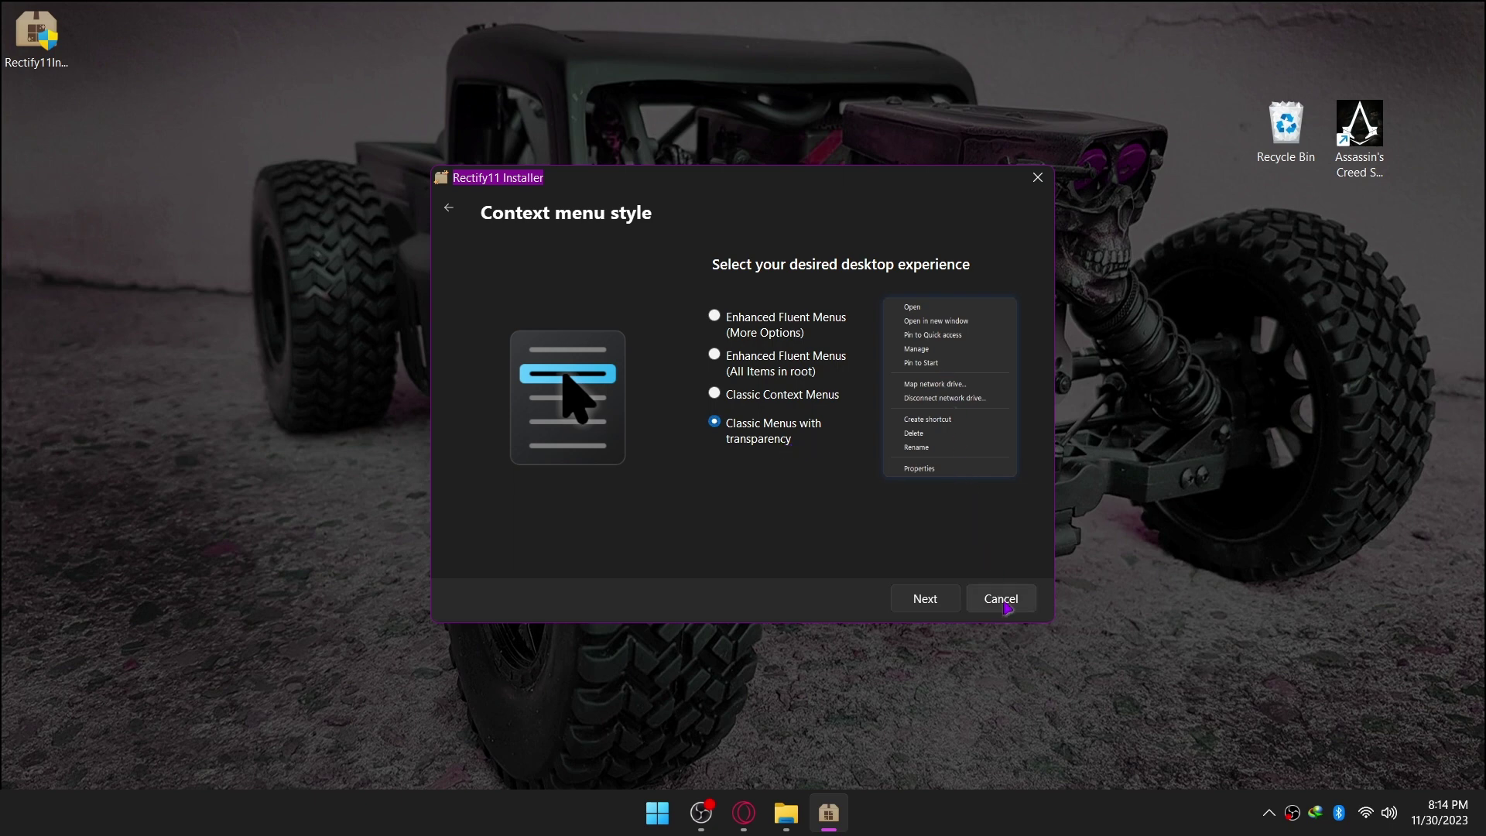
click(929, 601)
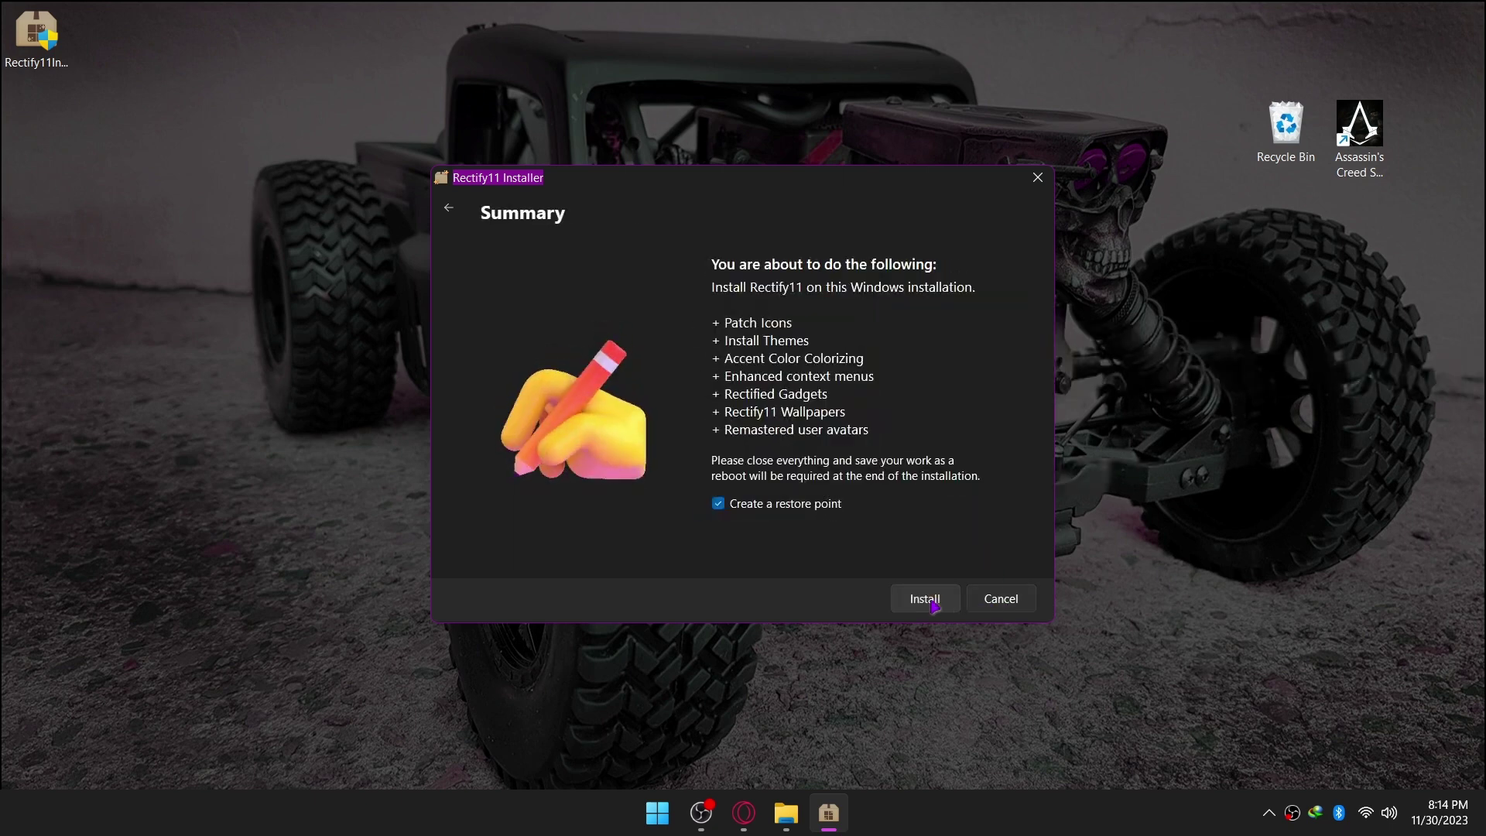
click(921, 604)
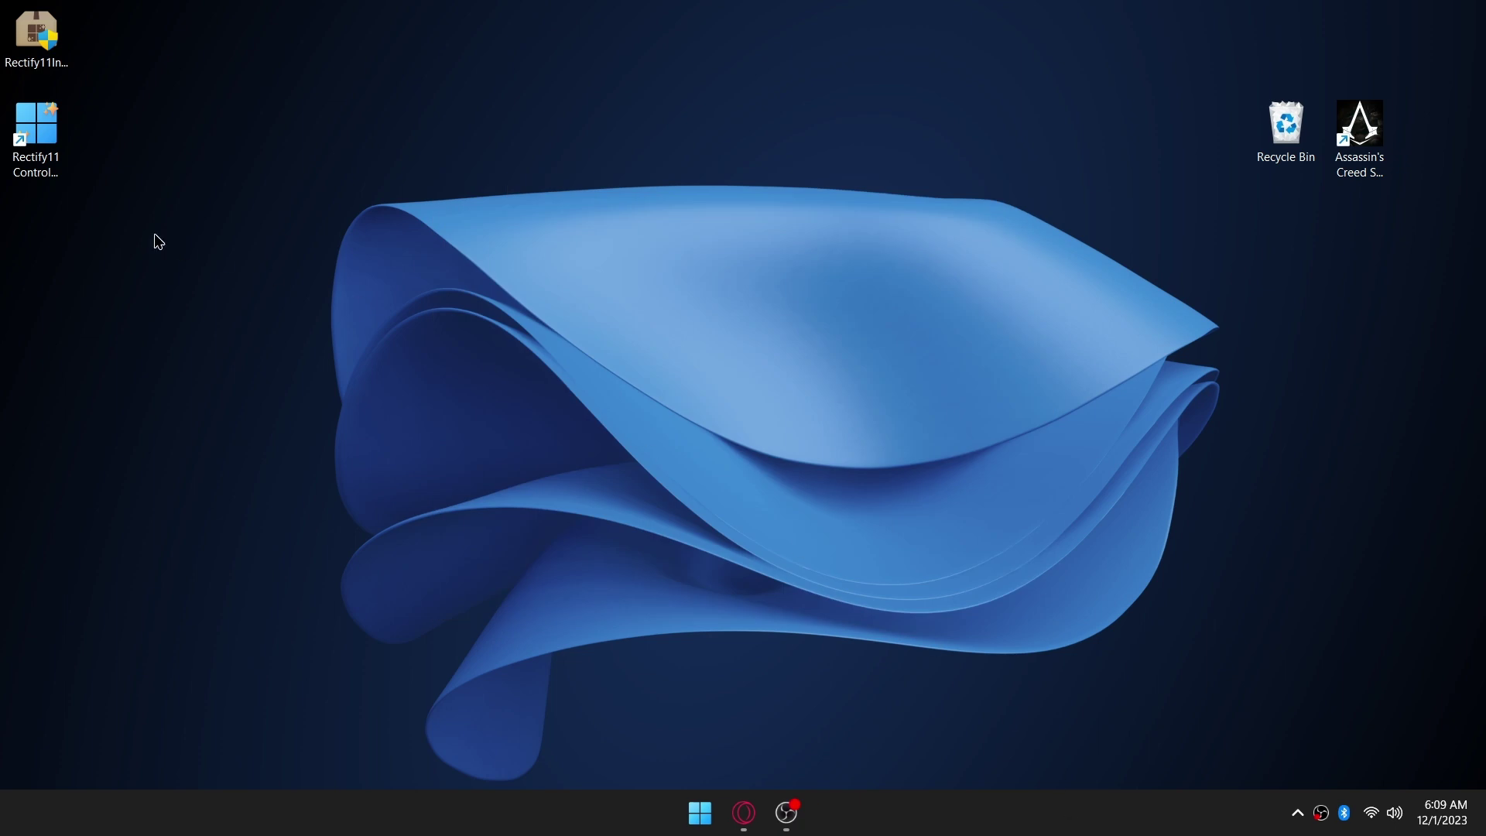
In Rectify11 Control Center, unlock settings, select Classic menus with transparency, and close it
click(44, 142)
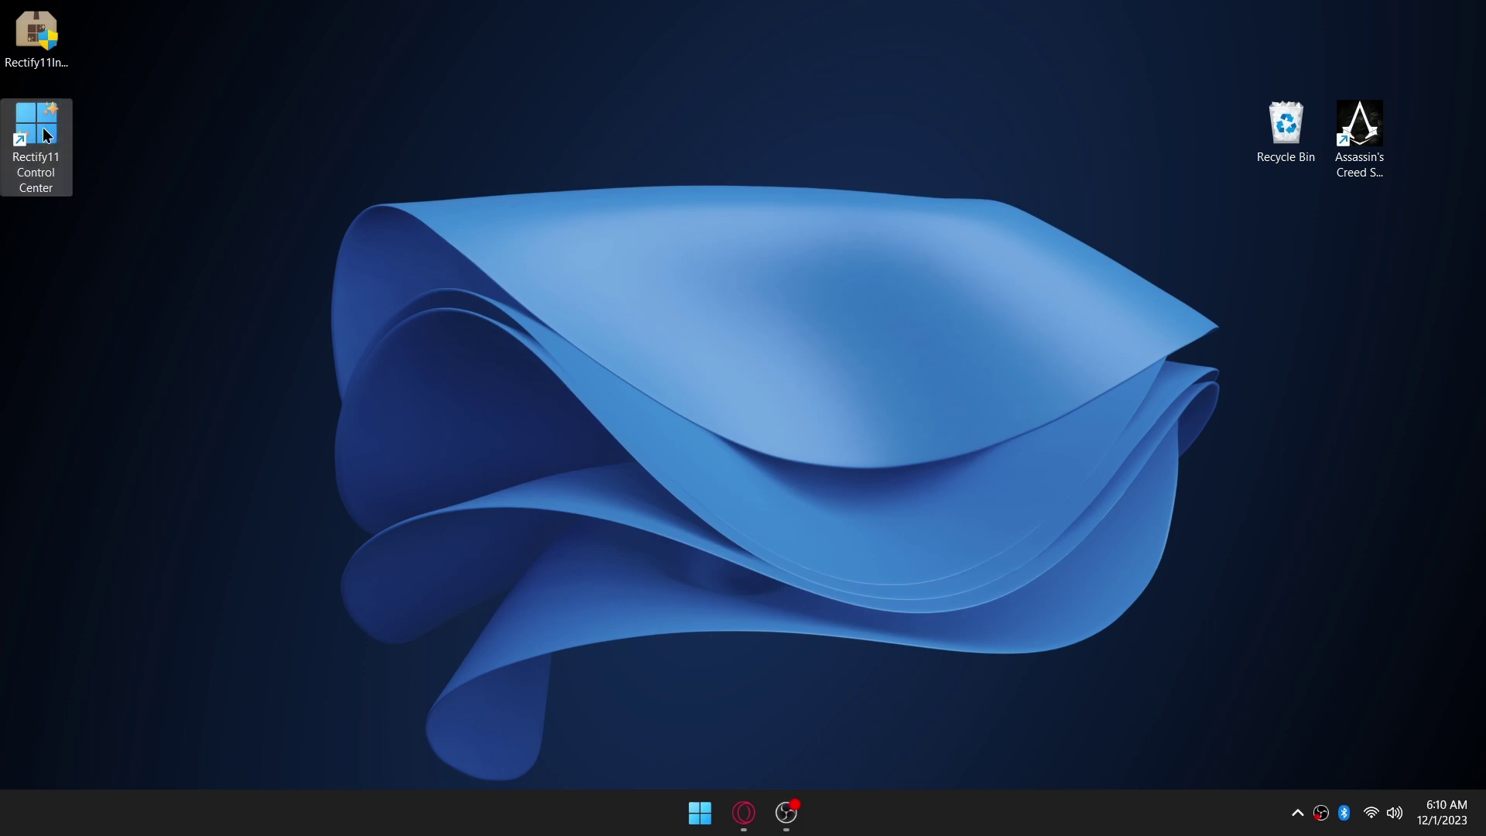
click(1066, 115)
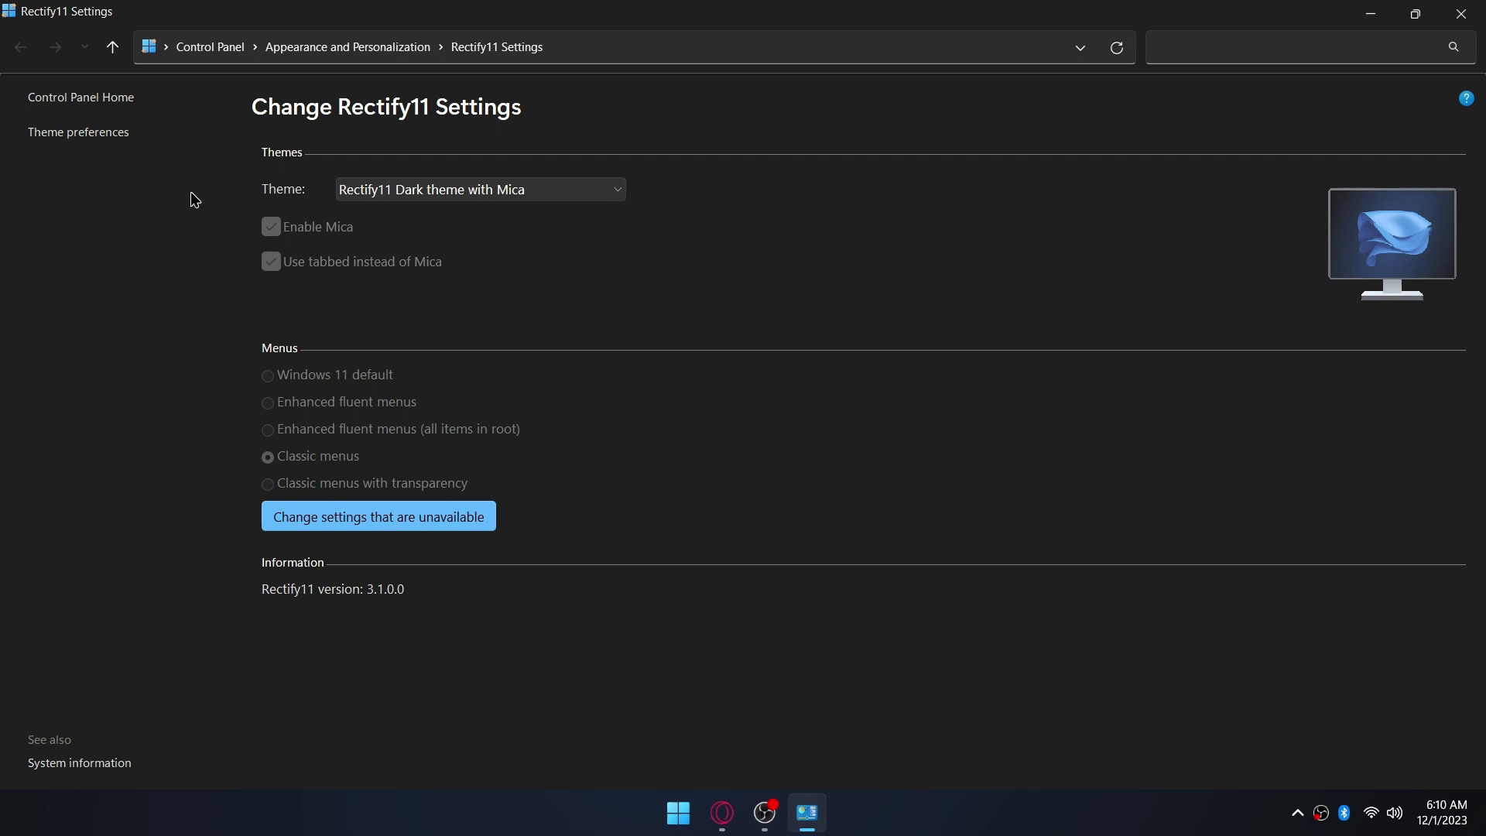
click(402, 517)
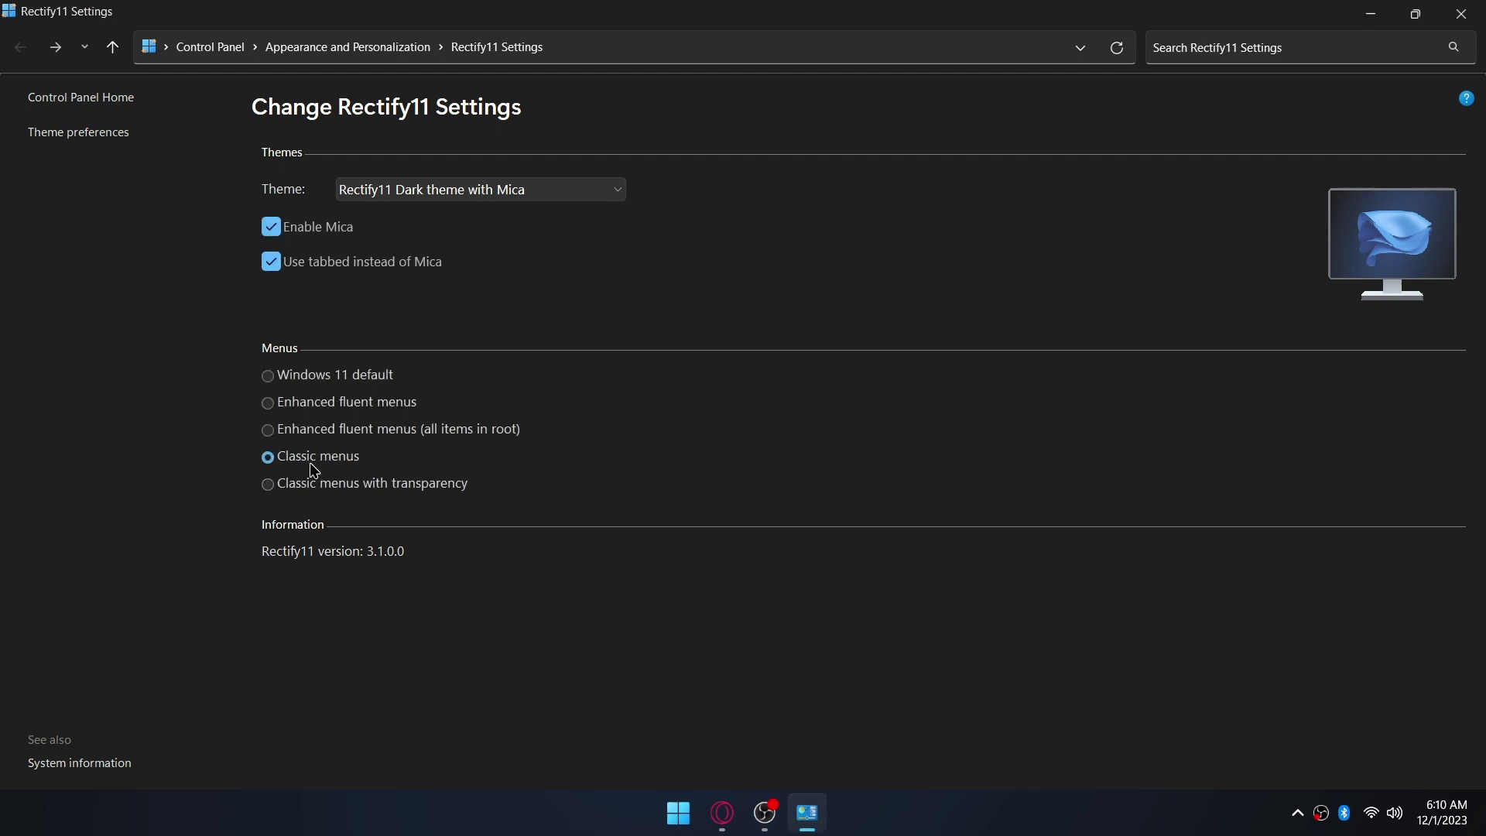
click(327, 483)
click(1461, 13)
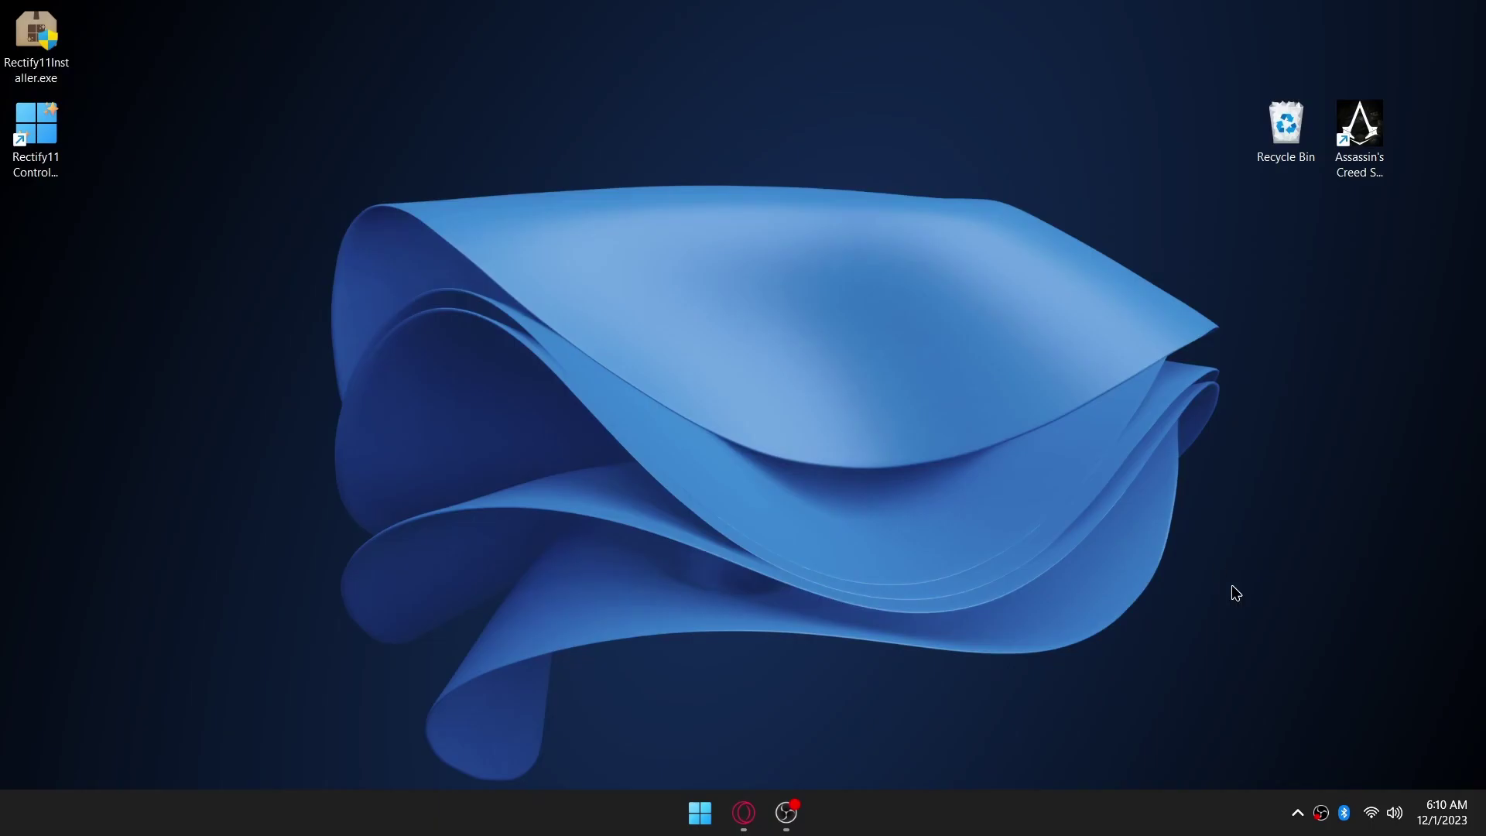
Turn on Mica For Everyone's Run on Startup and Run as Administrator options from the tray
click(1298, 812)
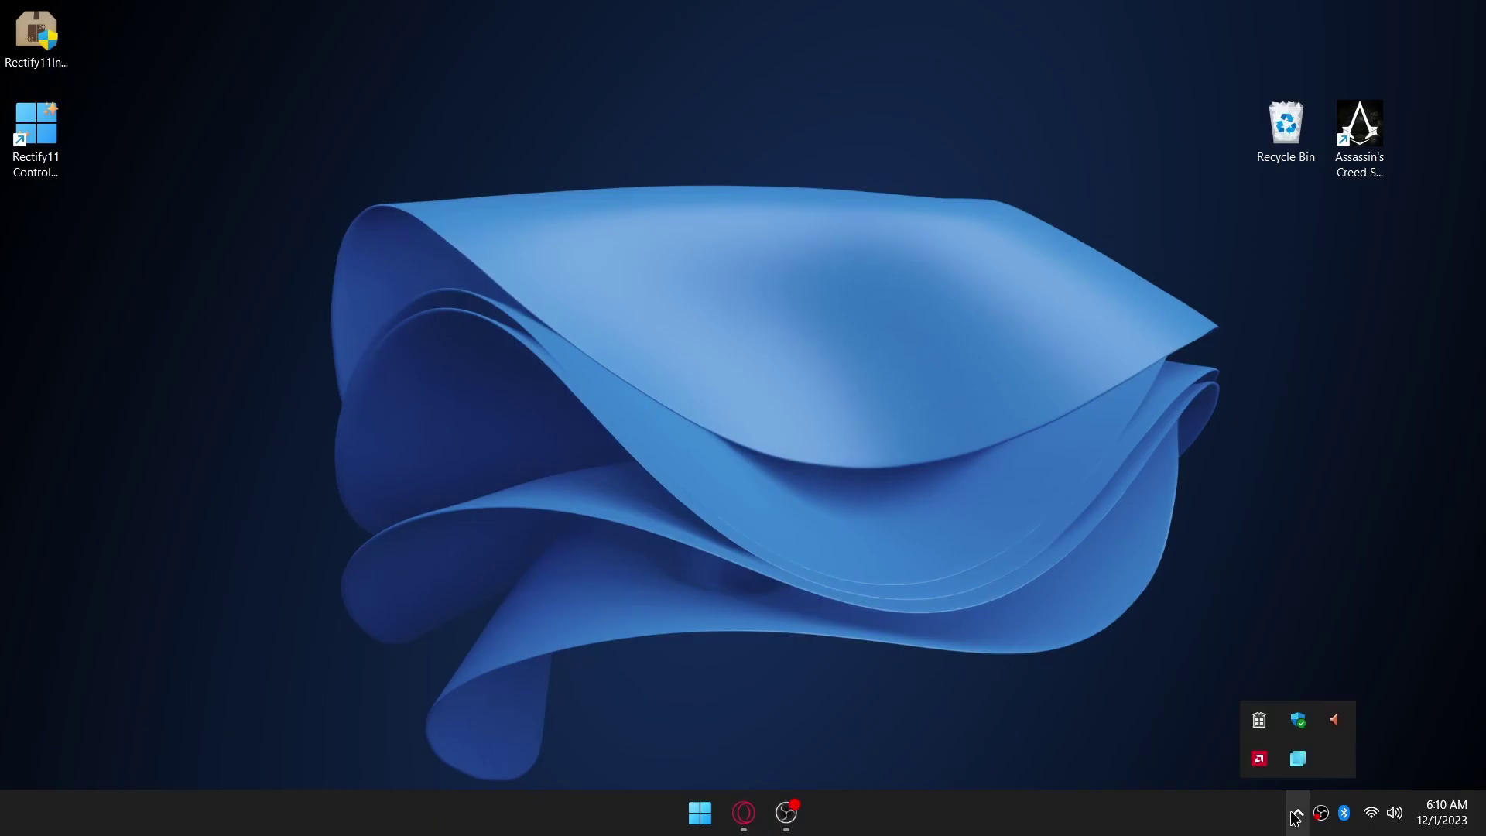
click(1301, 764)
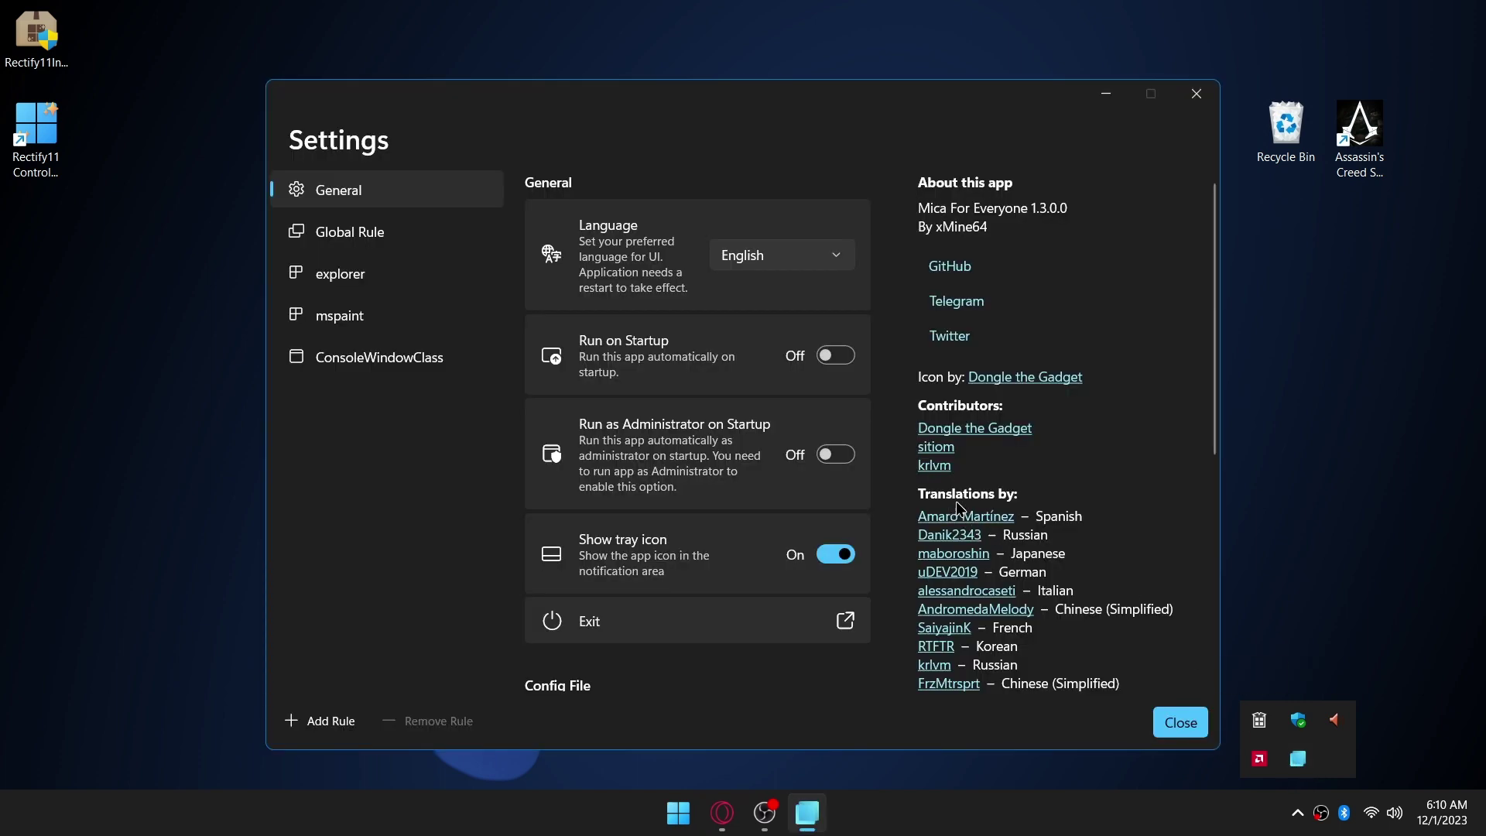
click(838, 360)
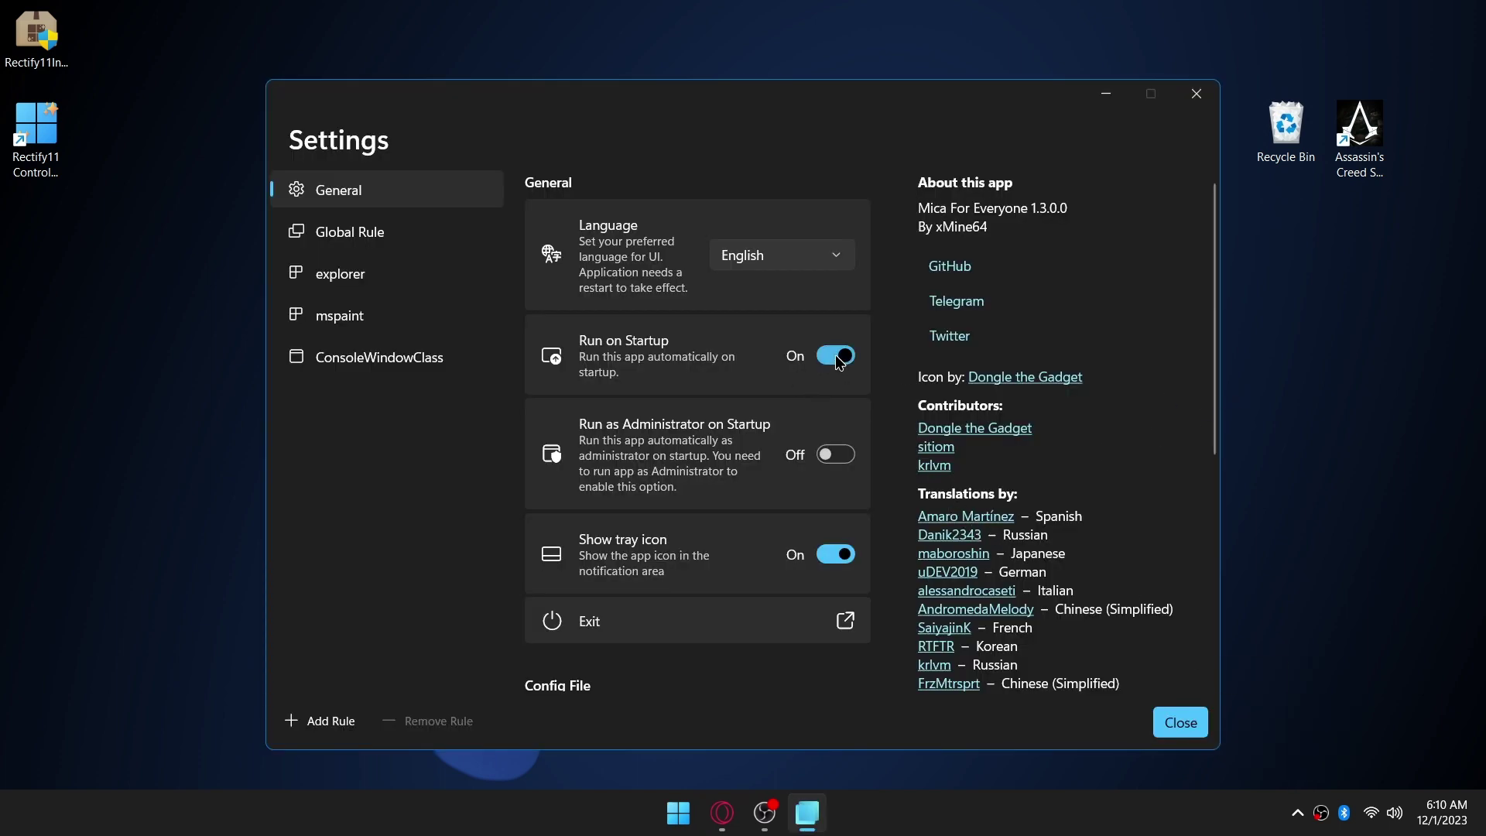
click(842, 461)
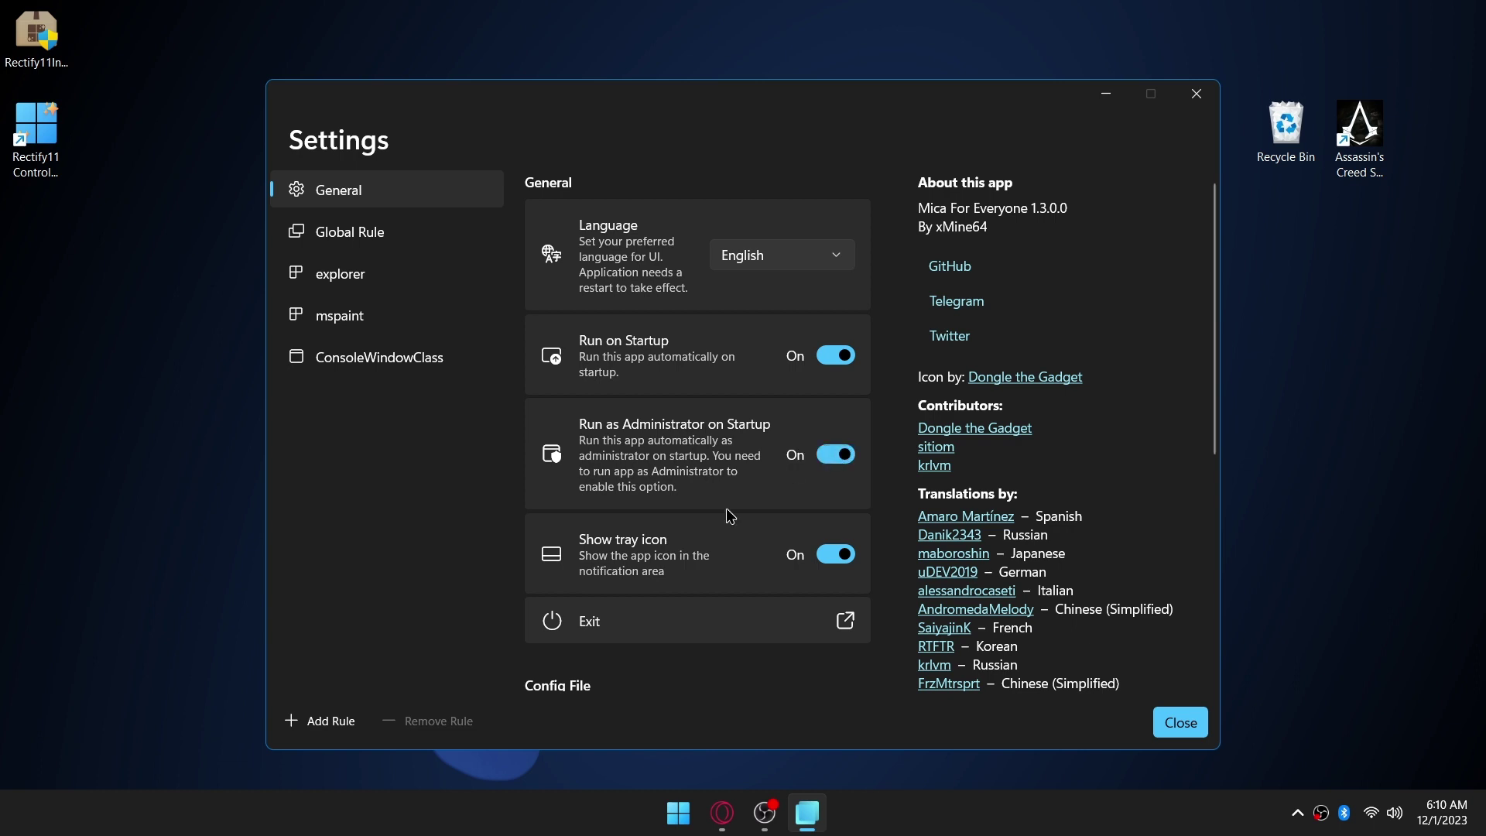
scroll(748, 520, down, 2)
scroll(747, 522, down, 3)
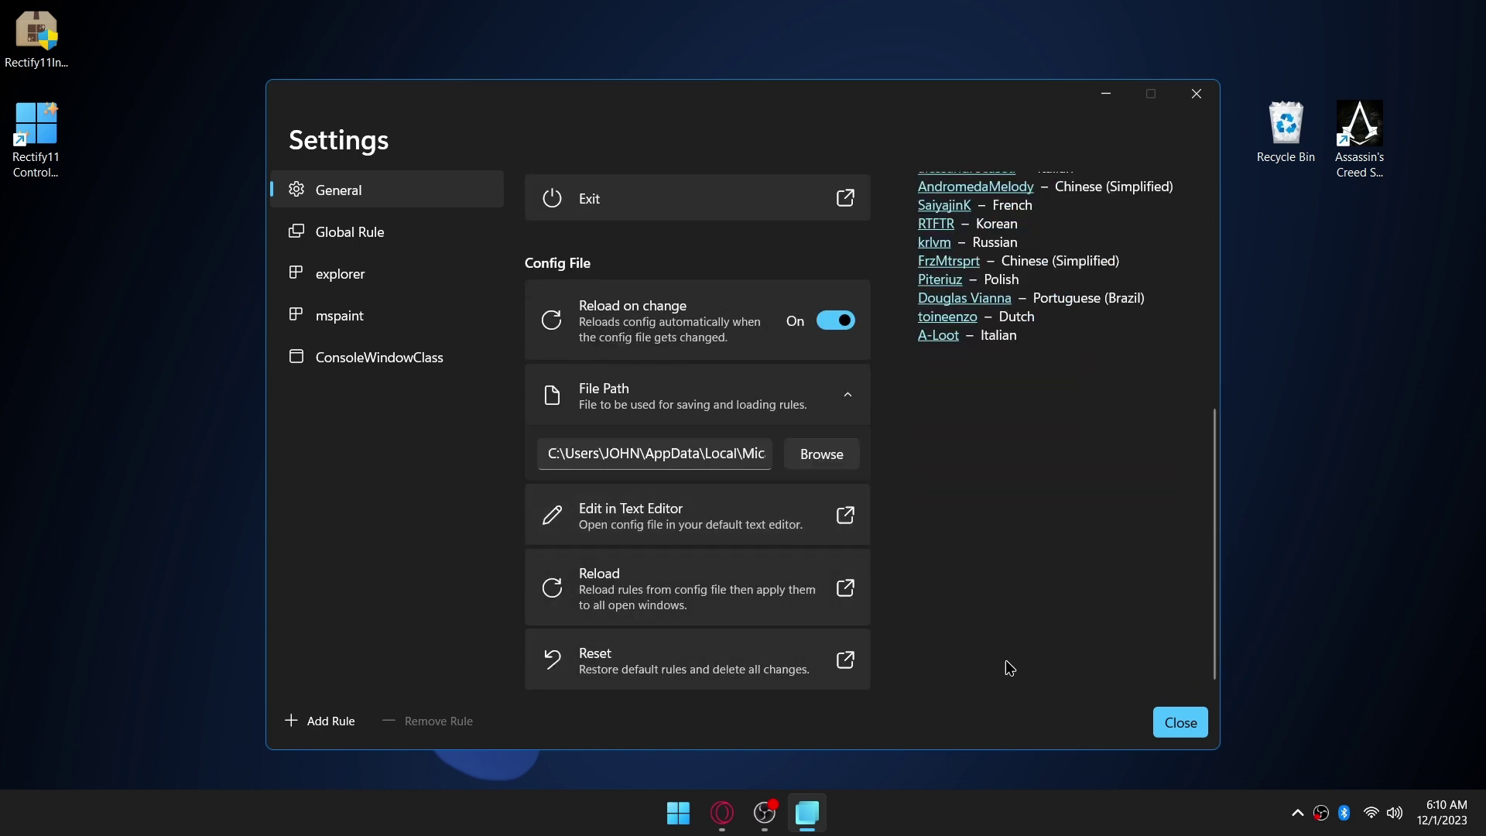
click(1184, 724)
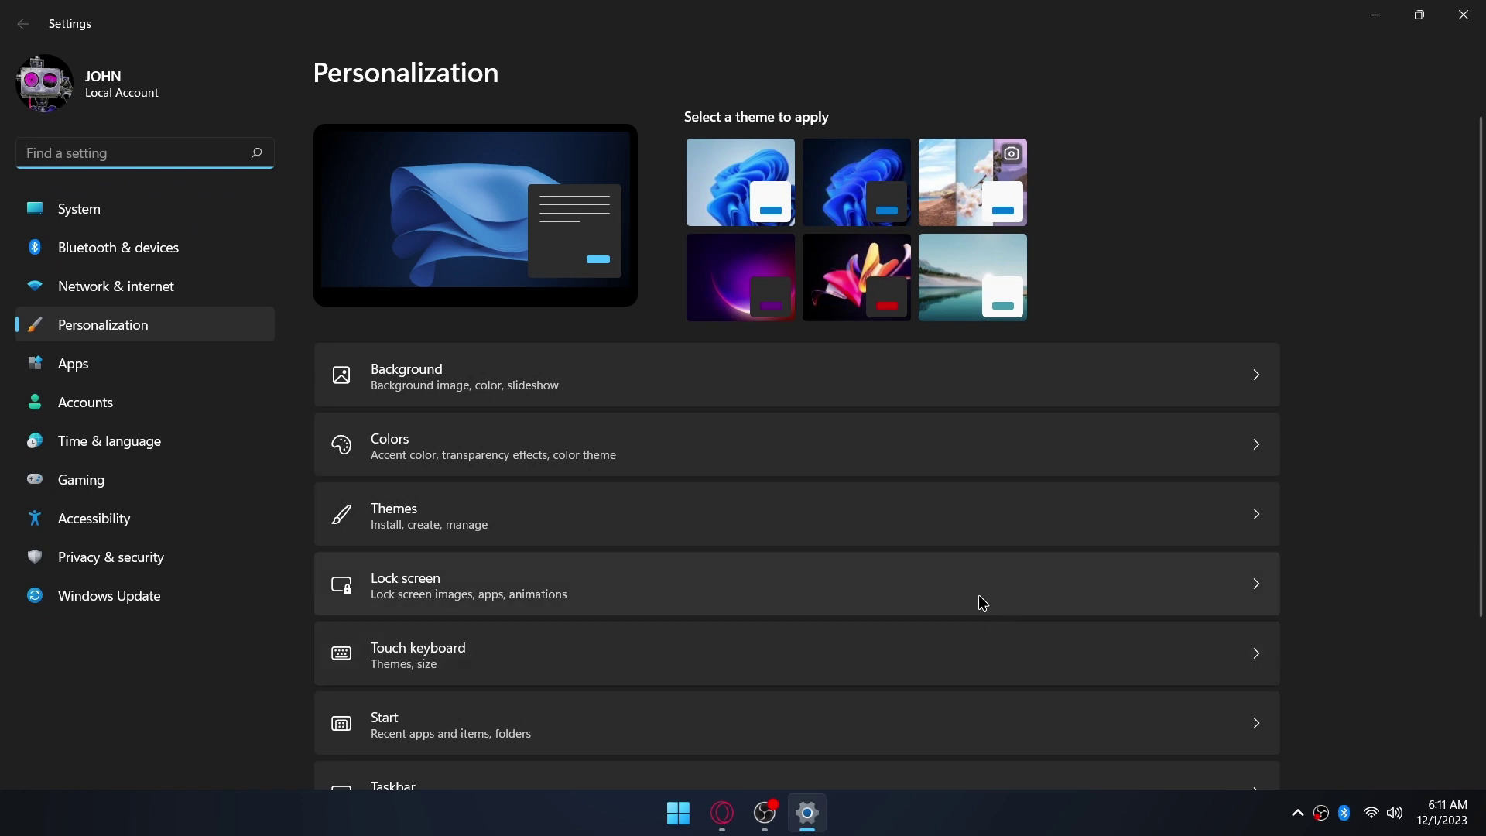
Apply the Minimalista Rosado-Negro By DAISUKE.YT mouse pointer scheme
click(518, 507)
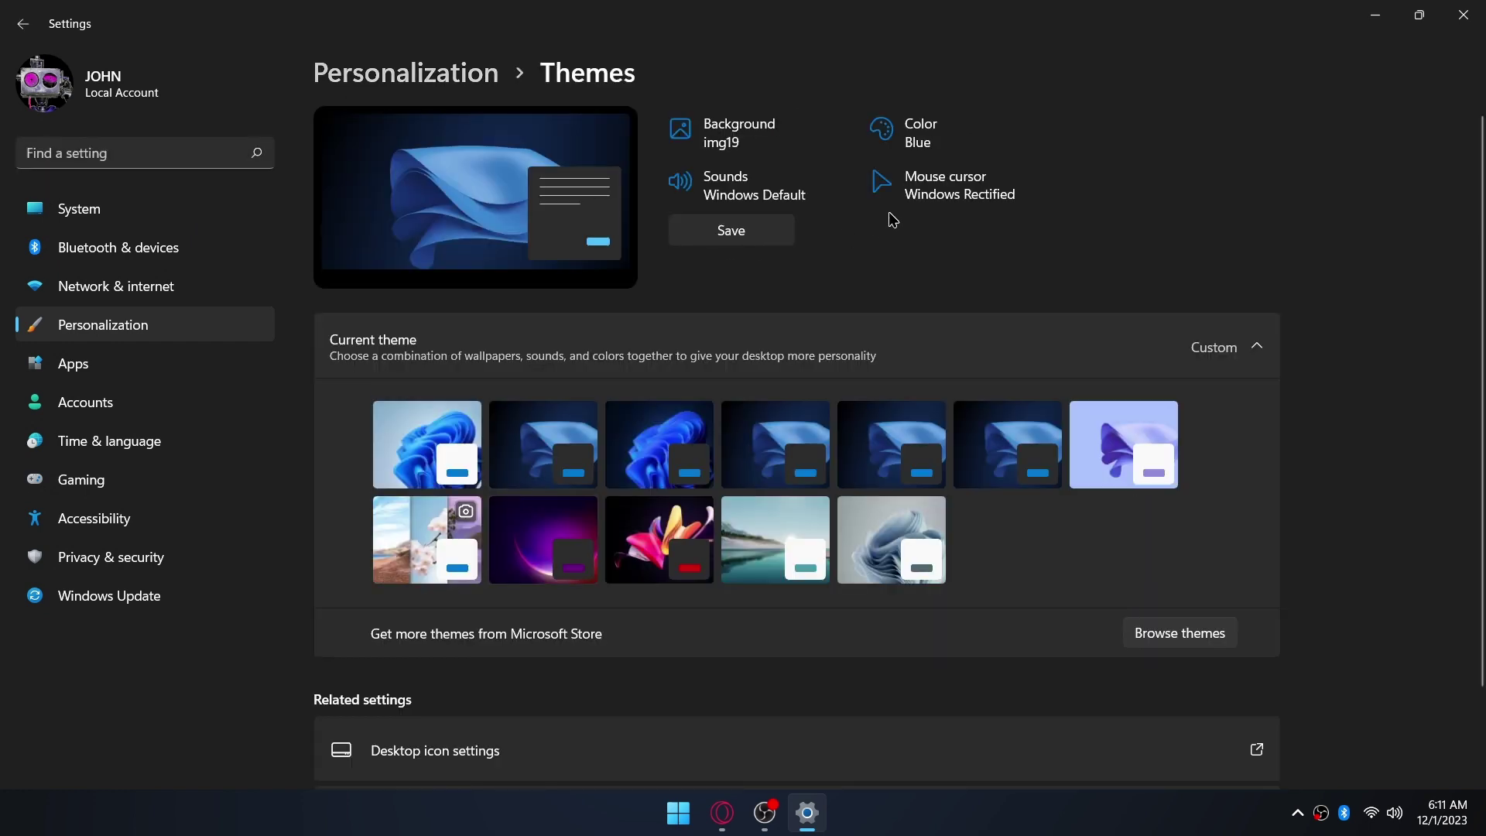
click(952, 198)
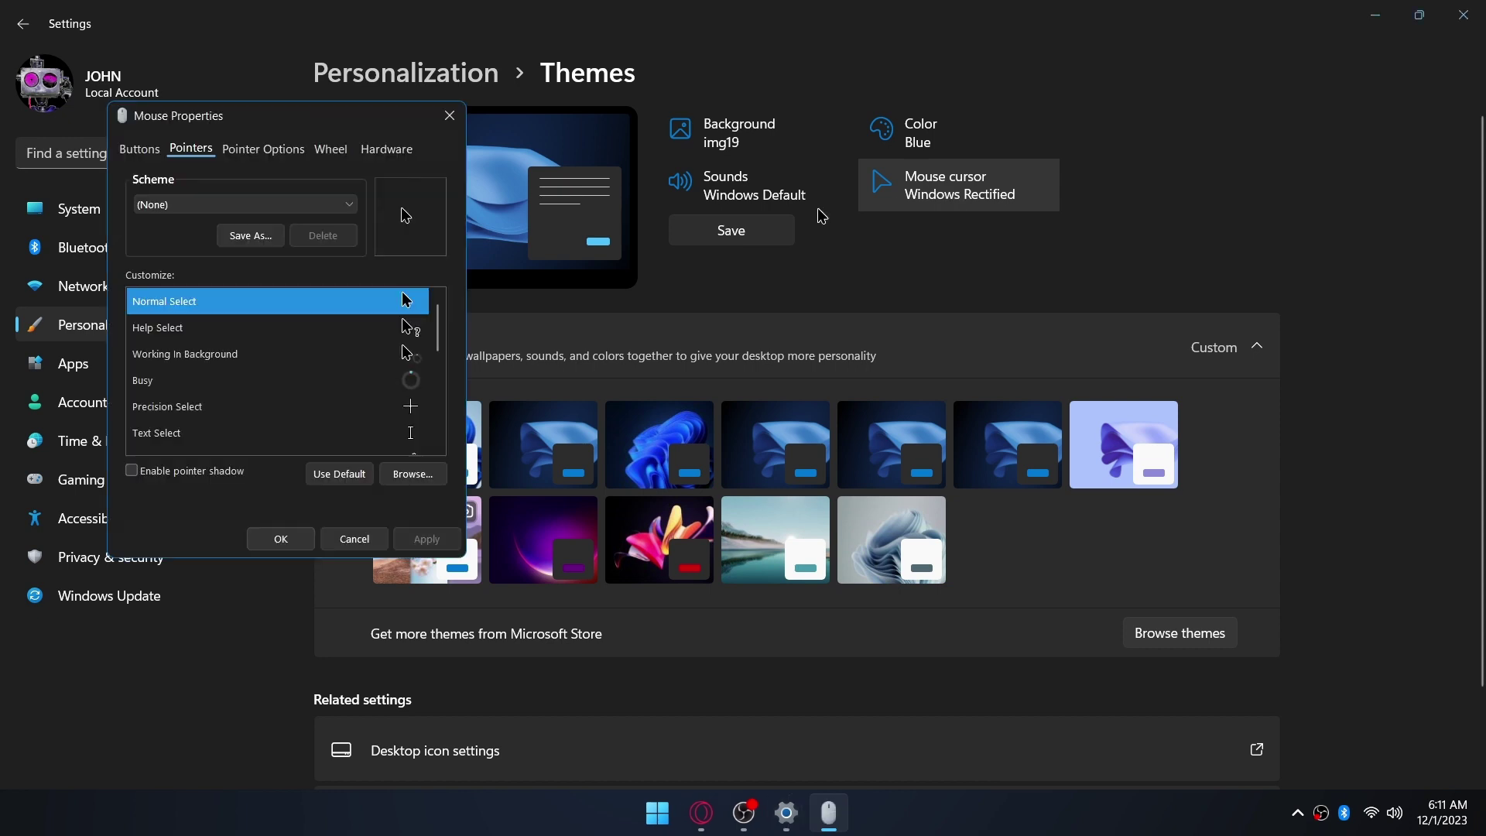
click(292, 207)
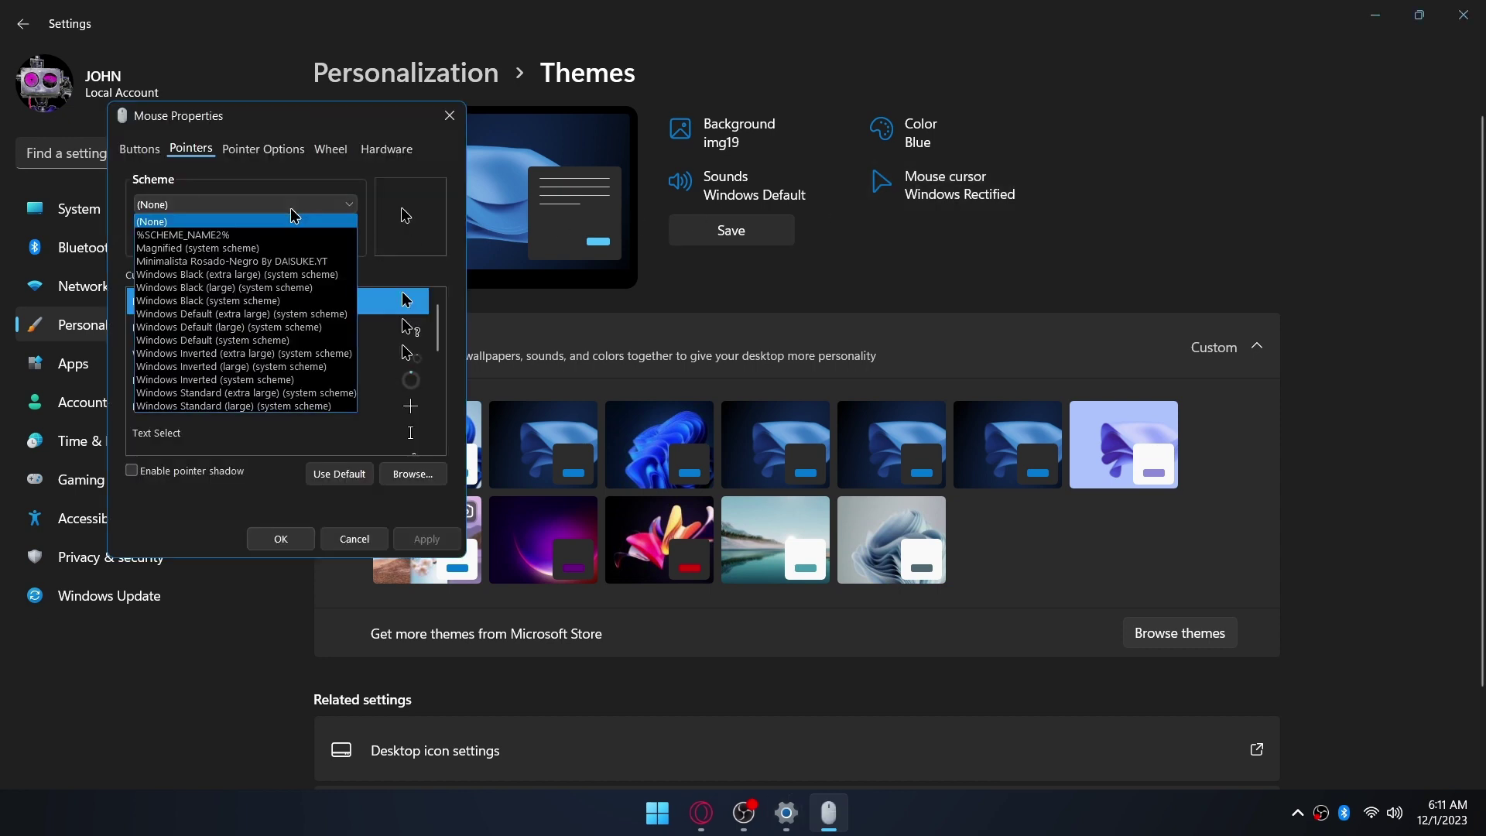
click(294, 261)
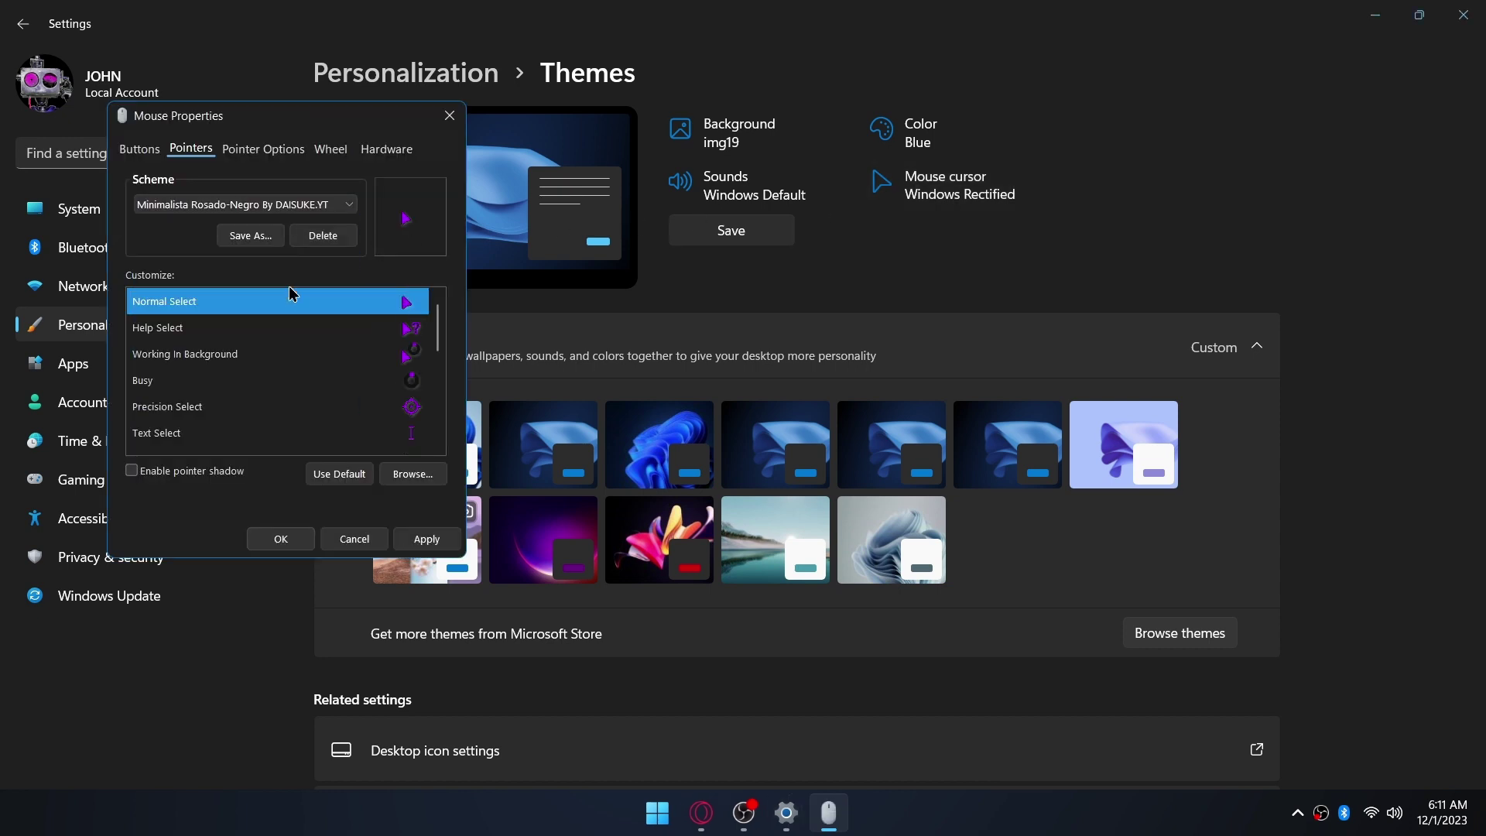
click(426, 540)
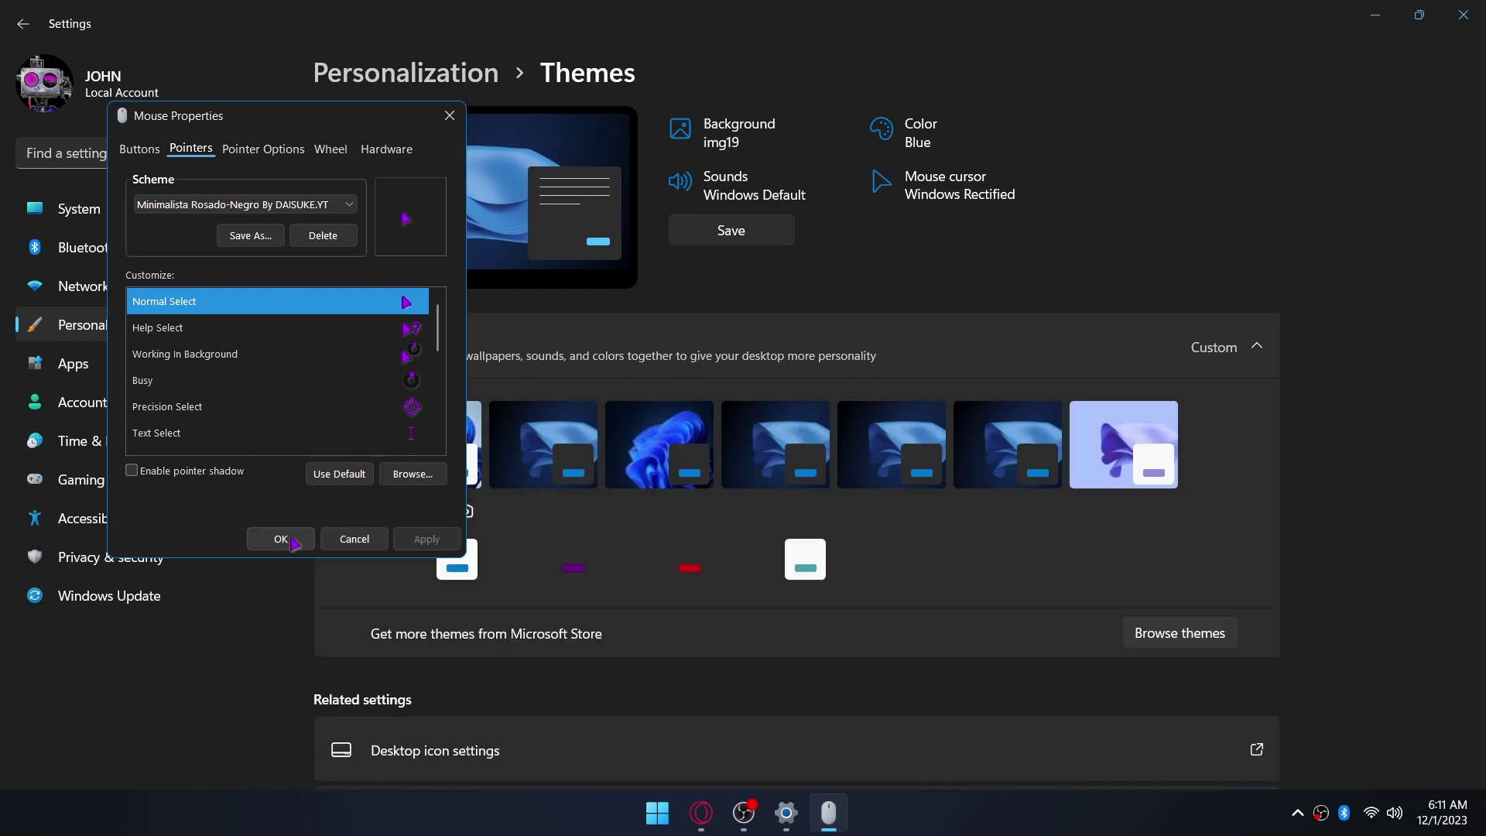
click(292, 540)
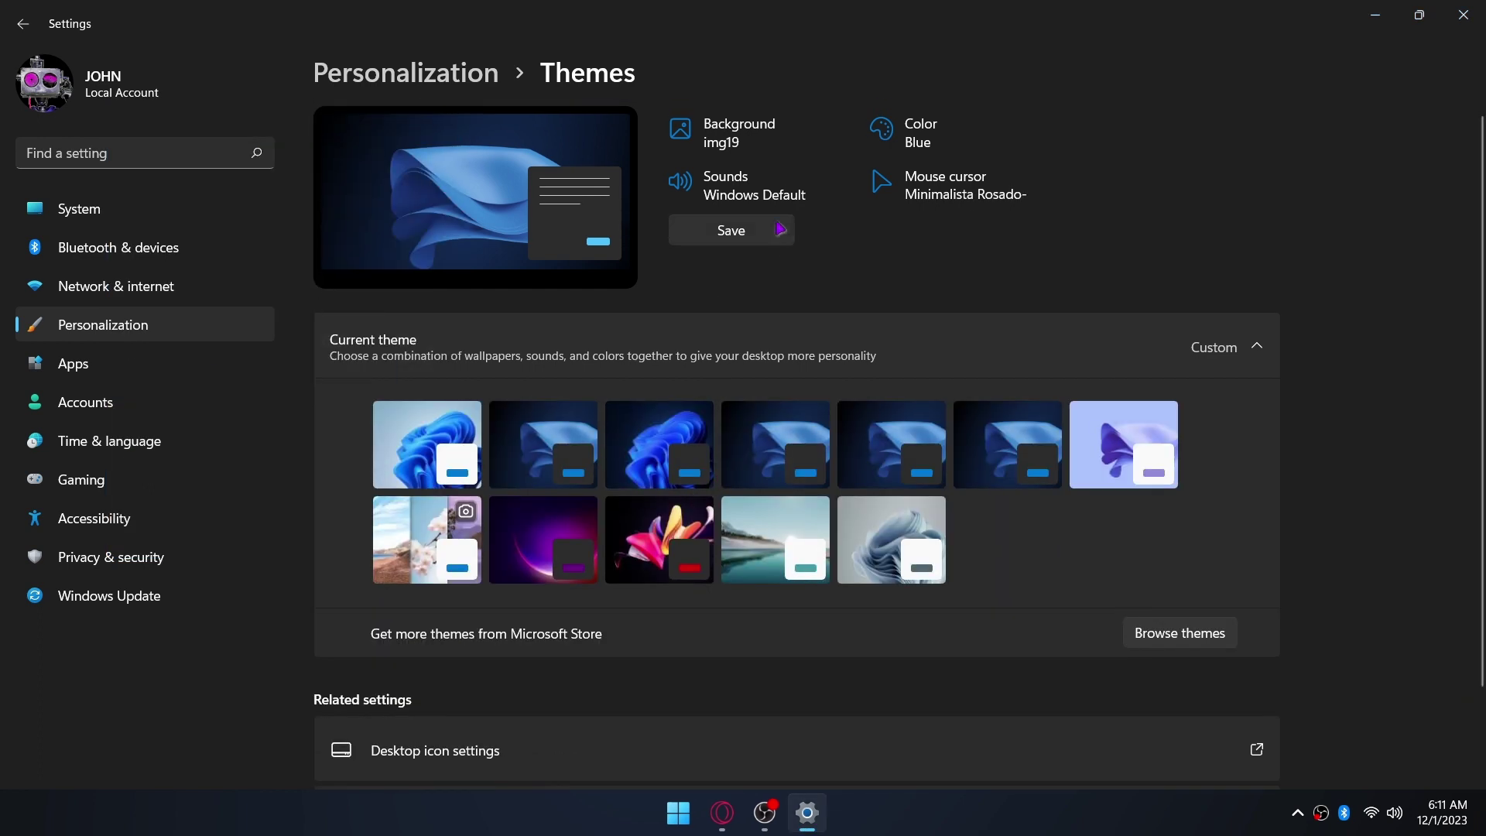
Set the Windows accent colour to the recent purple colour
click(912, 137)
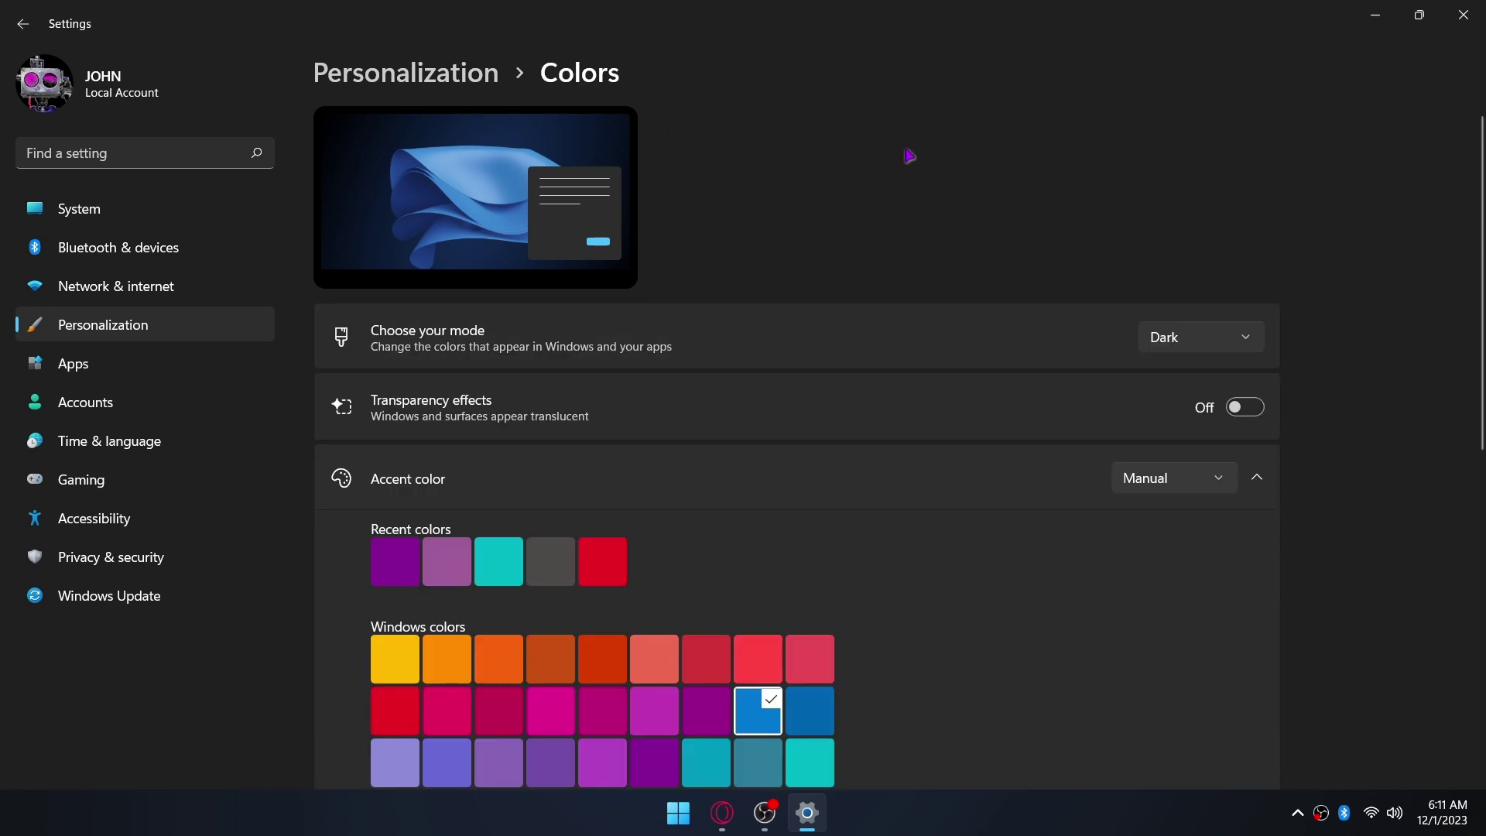
scroll(910, 156, down, 2)
click(394, 456)
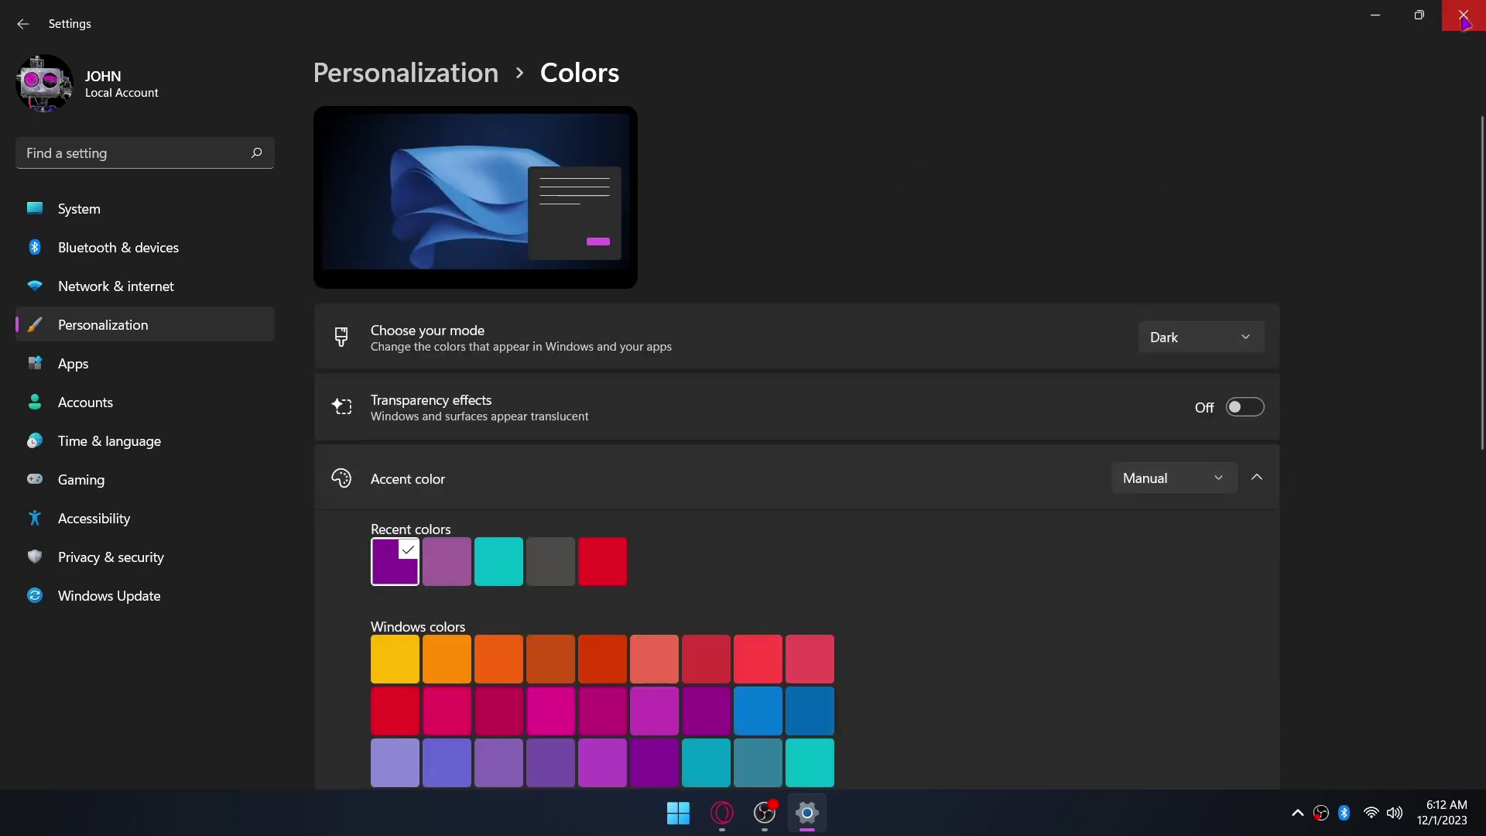
Close Settings, copy C:\Windows\Rectify11 from the Opera release note, and minimise the browser
click(1465, 23)
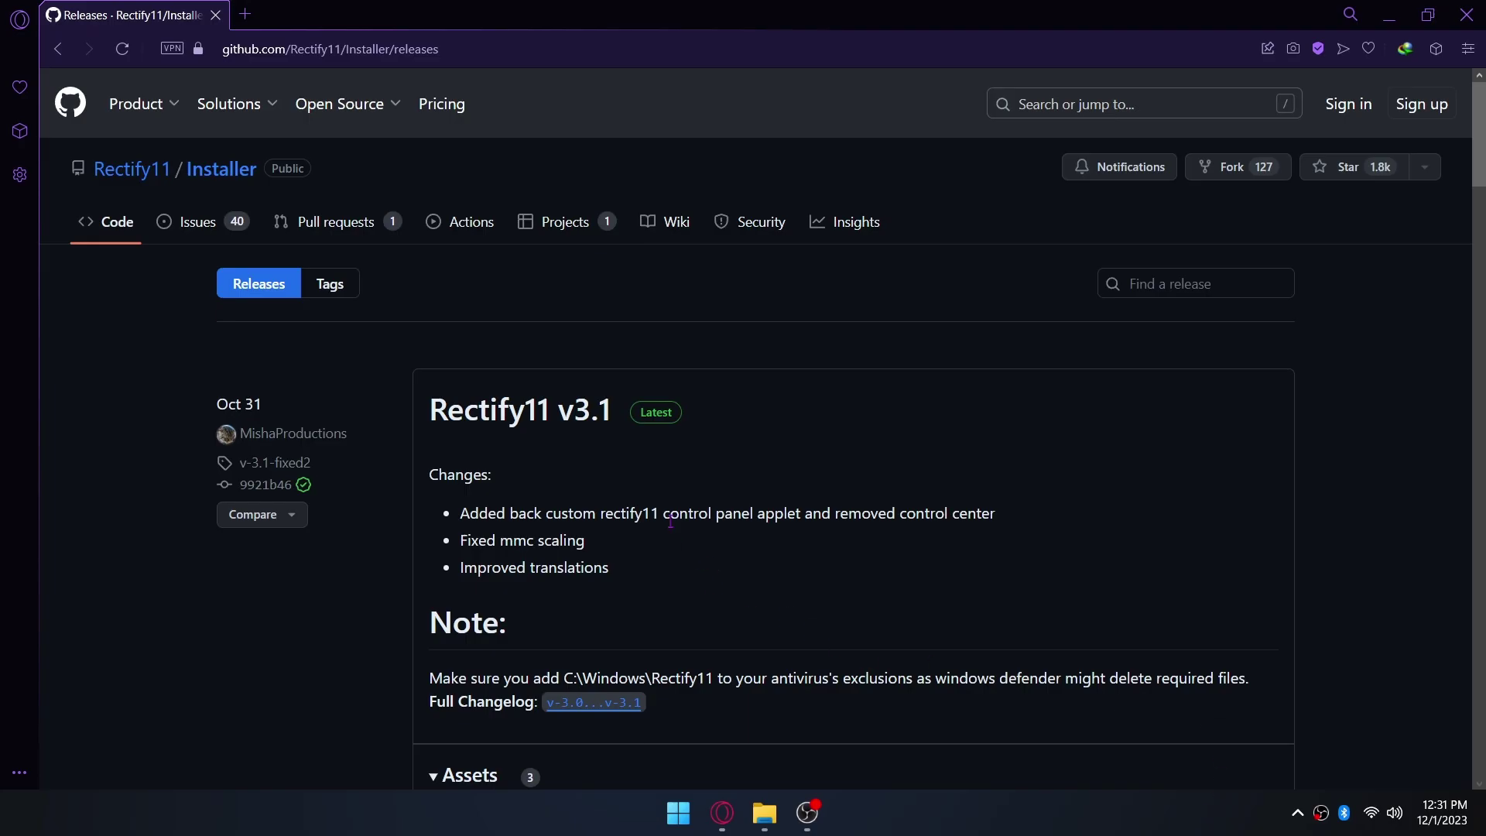
scroll(748, 561, down, 1)
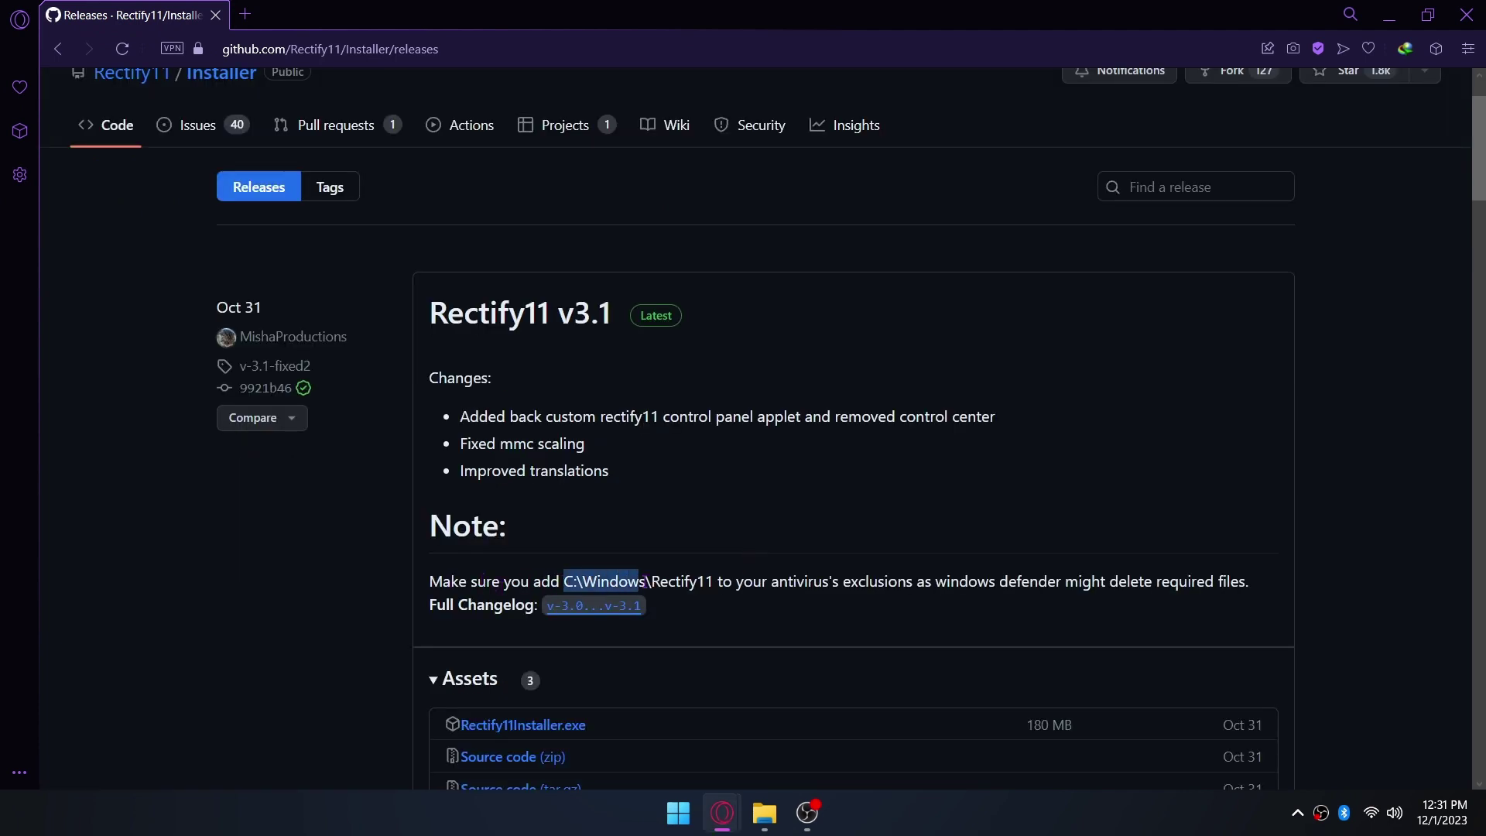
drag(564, 580, 713, 582)
click(659, 541)
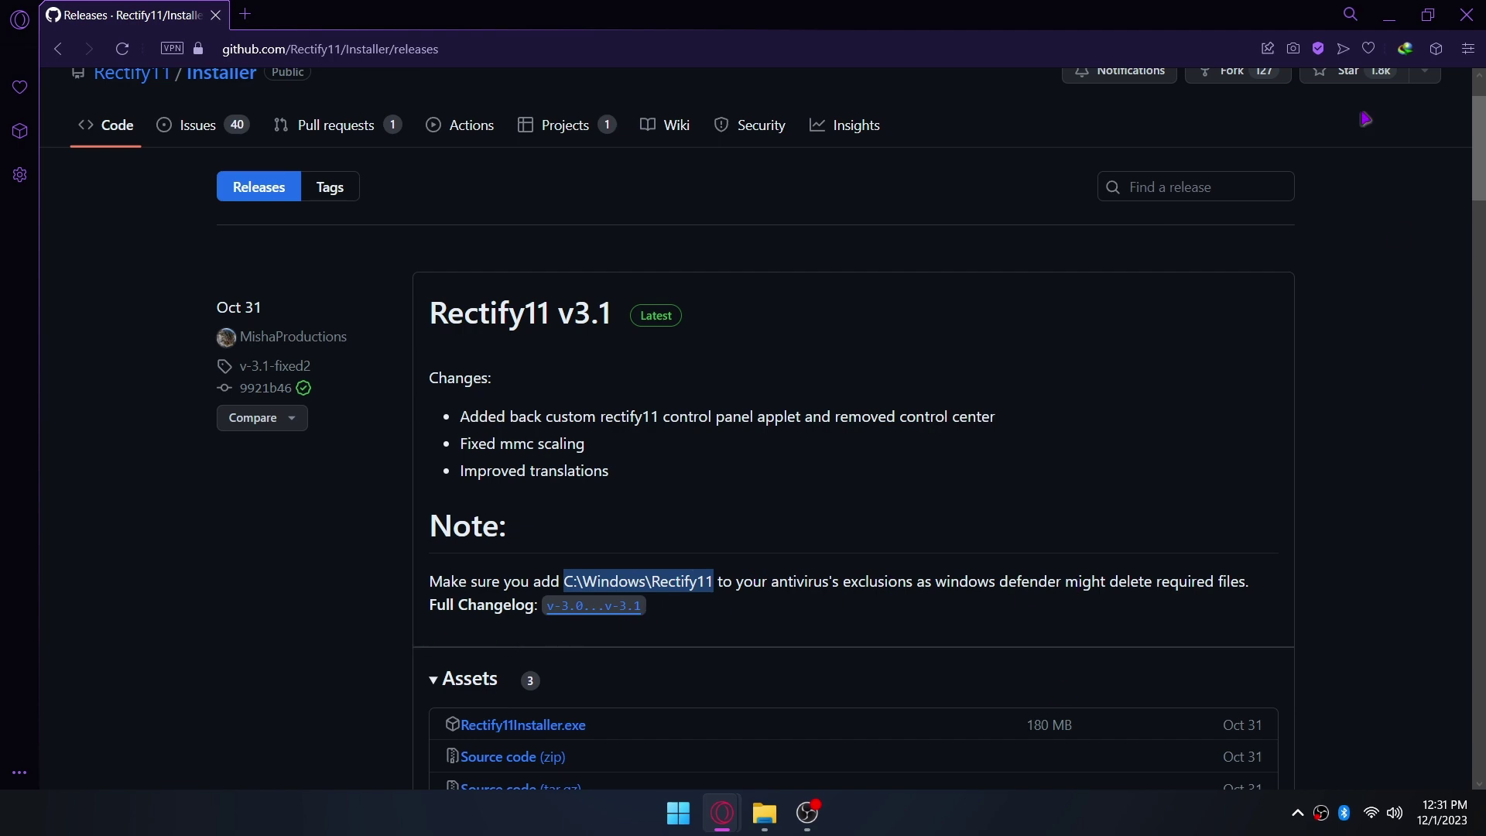
click(1390, 15)
Open the Defender exclusions page in Windows Security's Virus & threat protection settings
click(1296, 822)
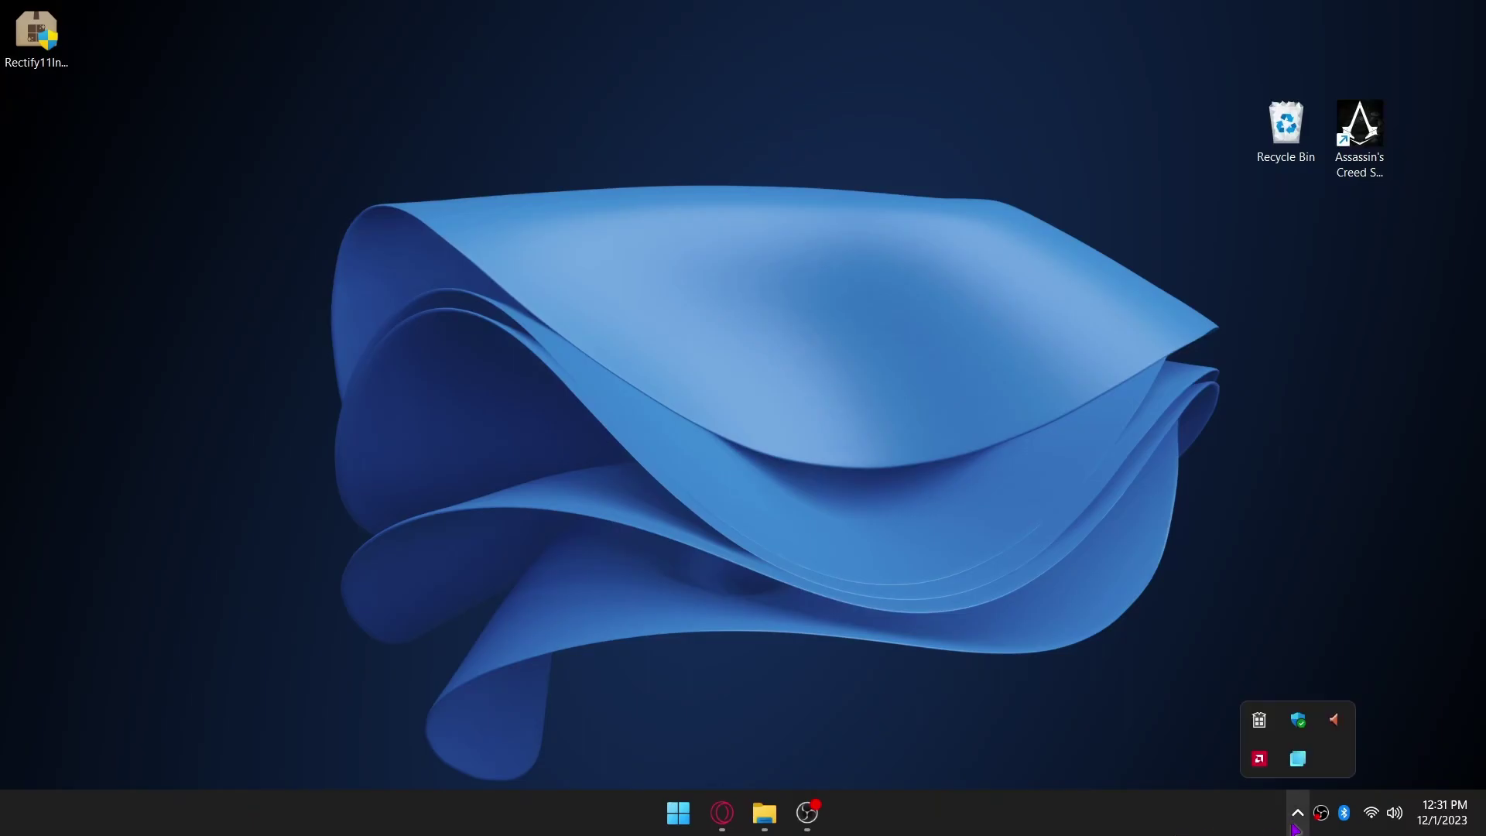
click(1299, 729)
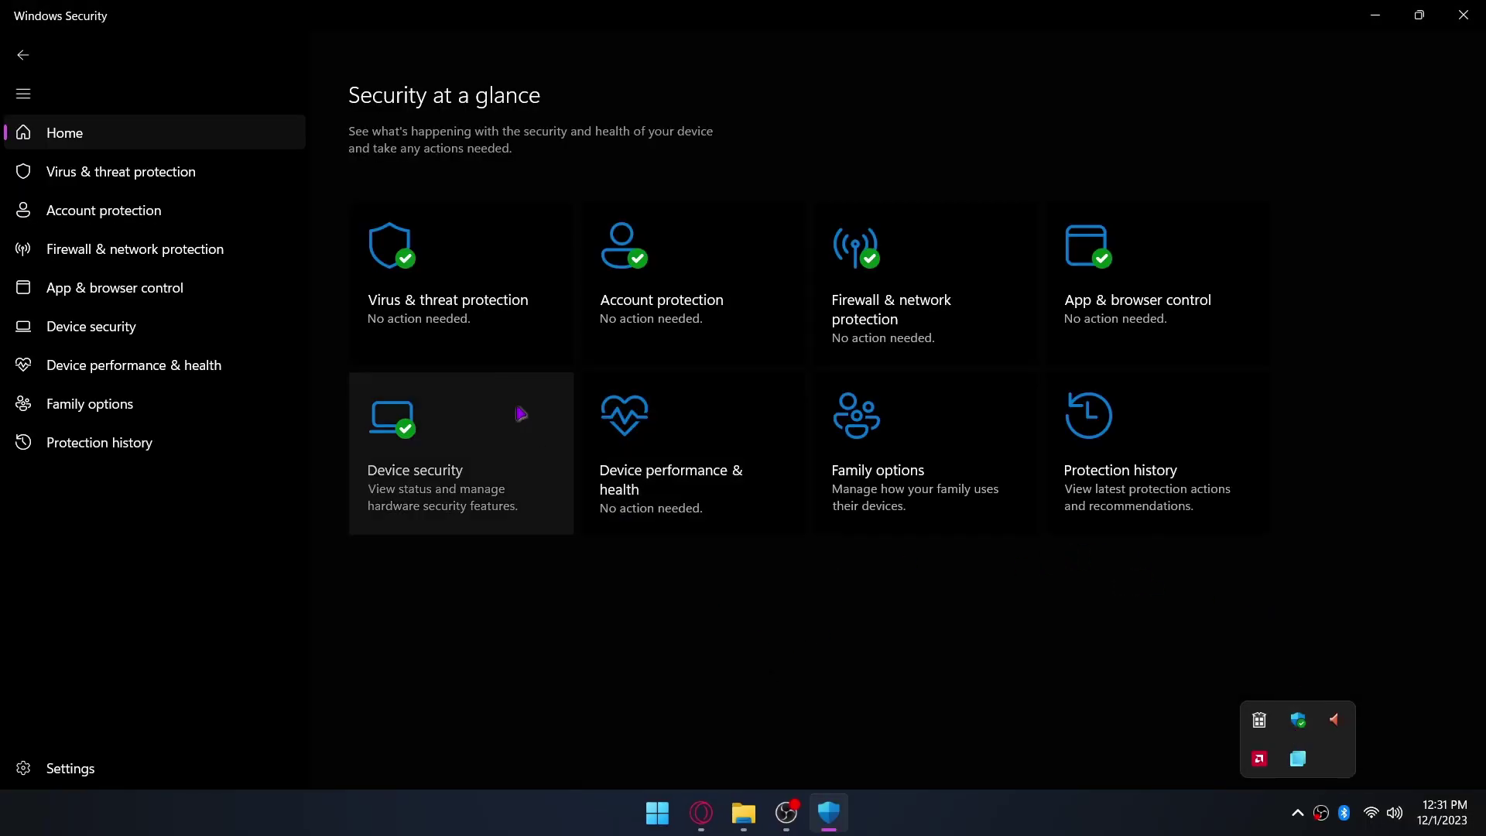
click(158, 171)
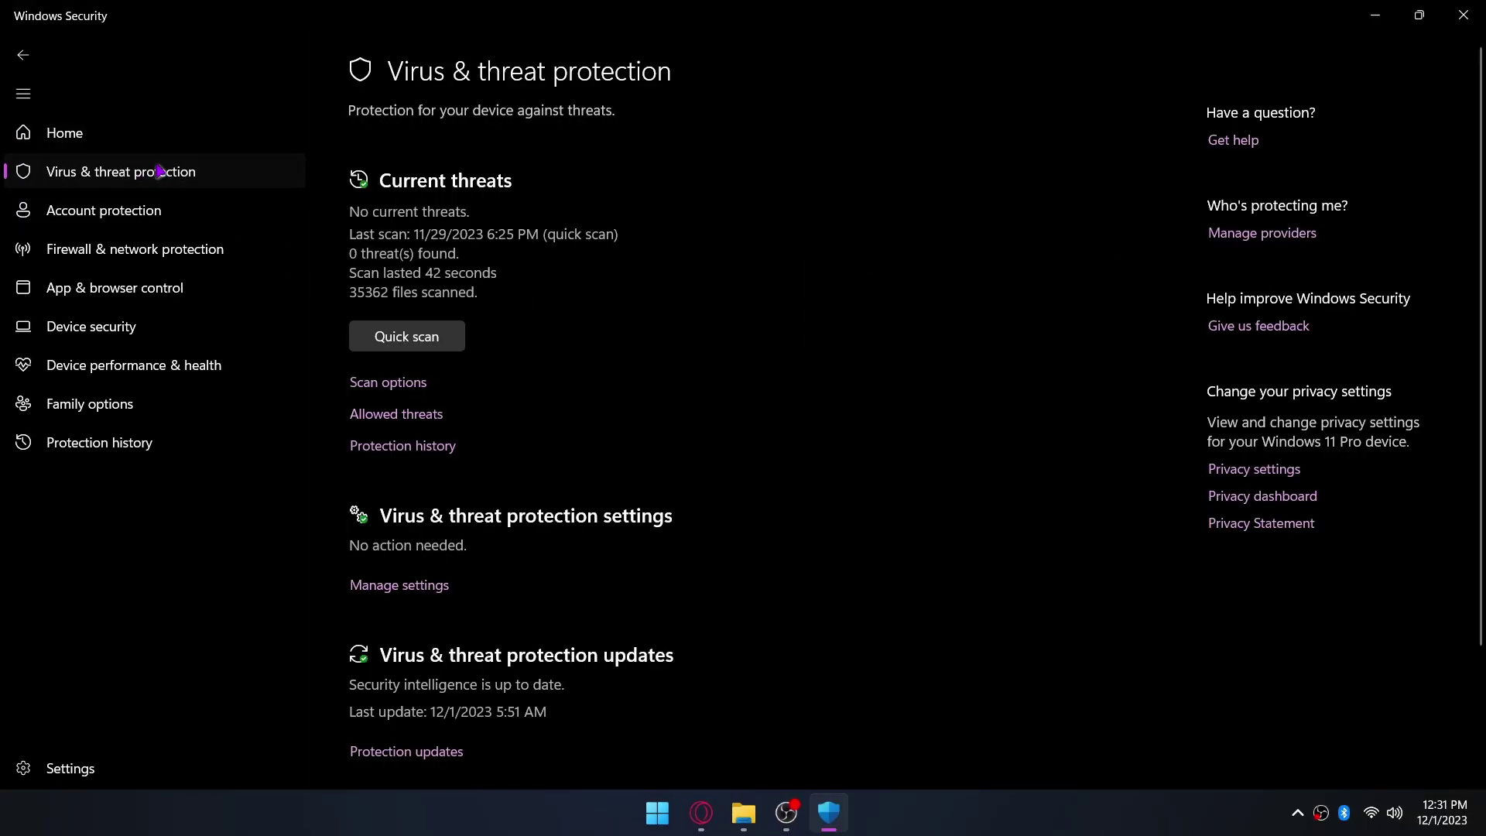
click(415, 592)
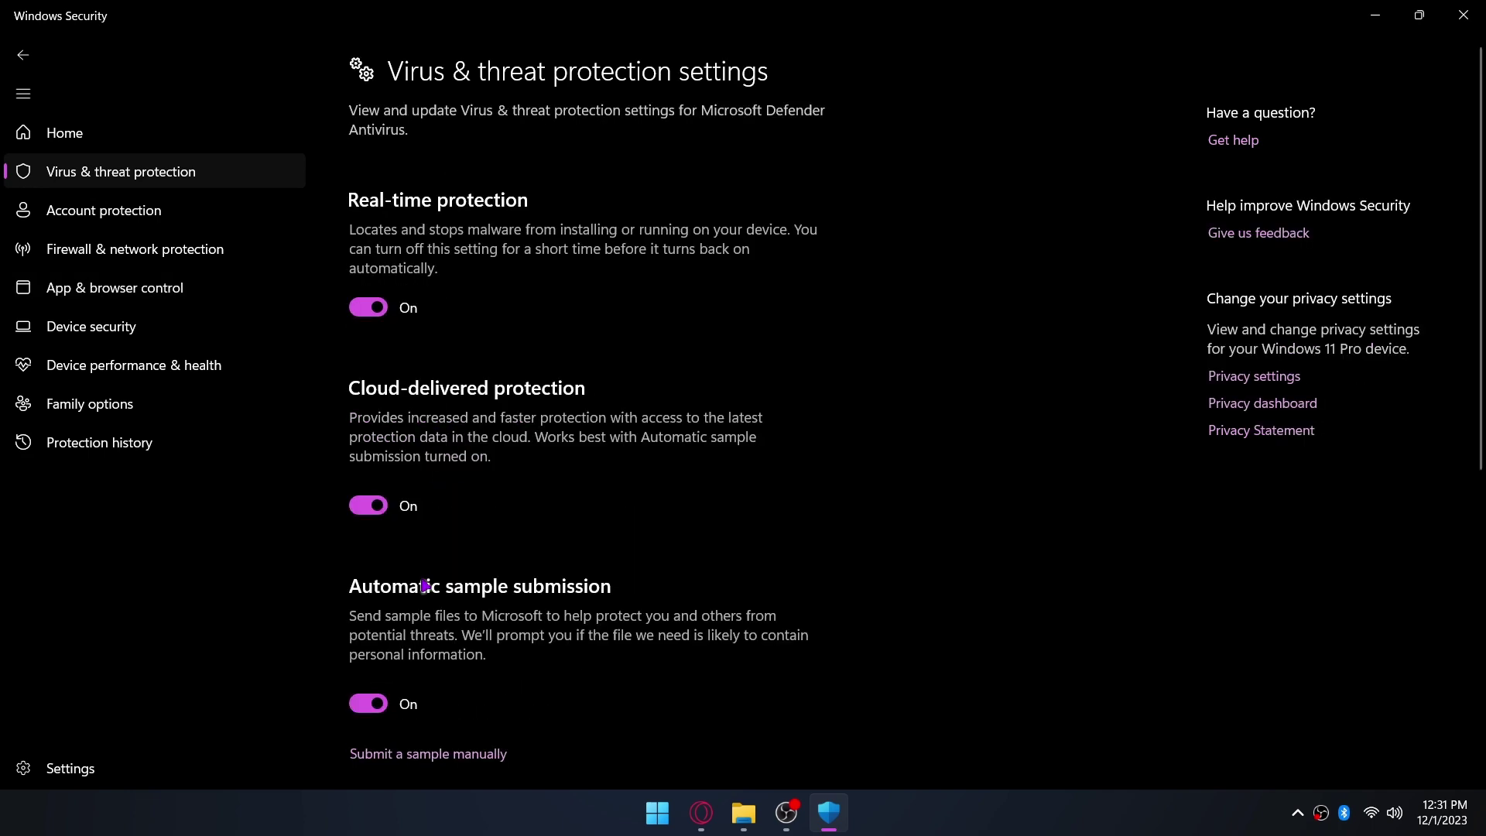
scroll(515, 508, down, 3)
scroll(517, 510, down, 3)
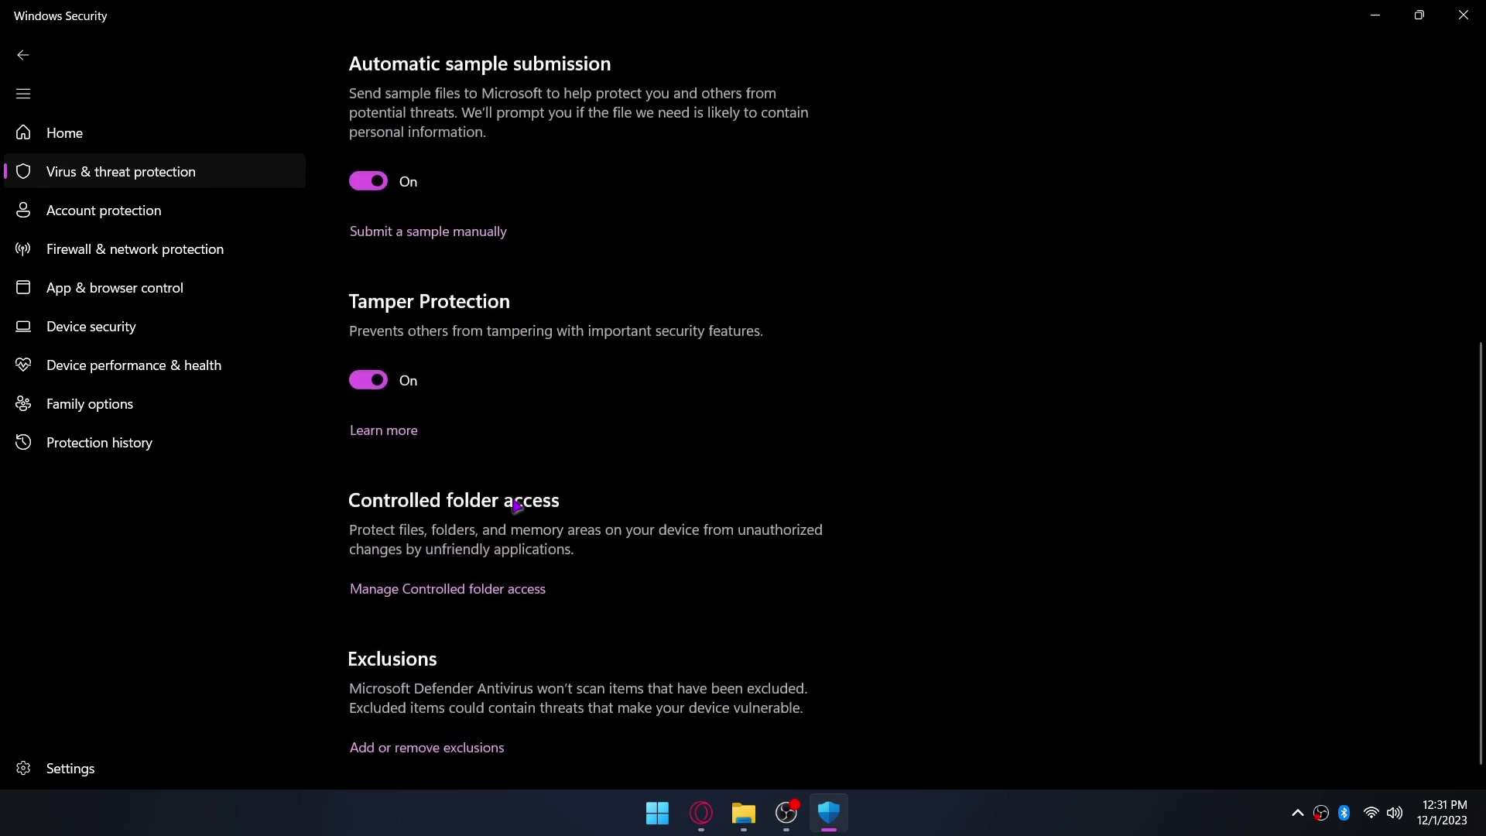
click(443, 731)
Add the C:\Windows\Rectify11 folder as a Defender exclusion
click(469, 217)
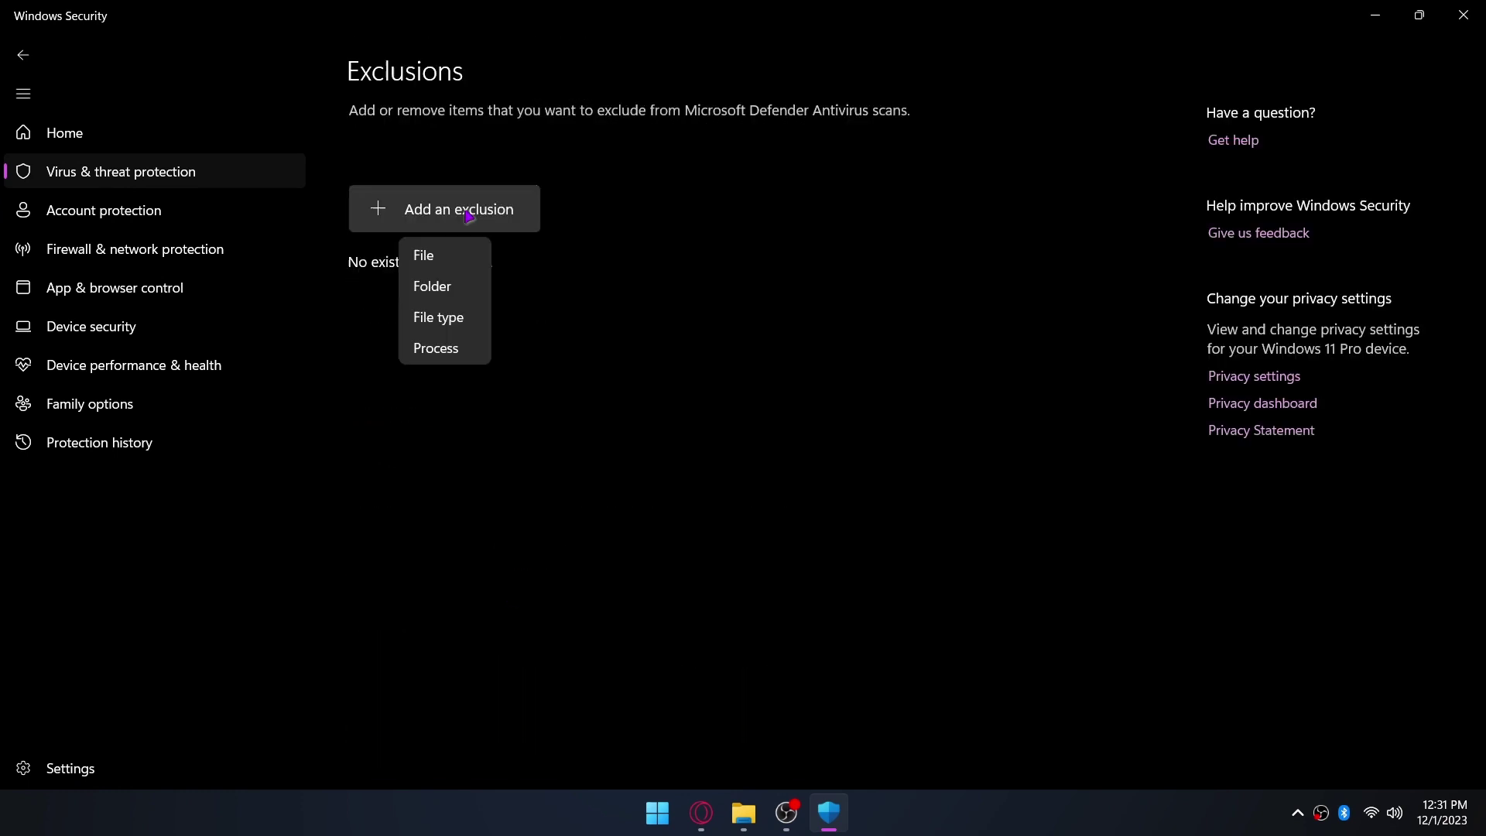
click(447, 291)
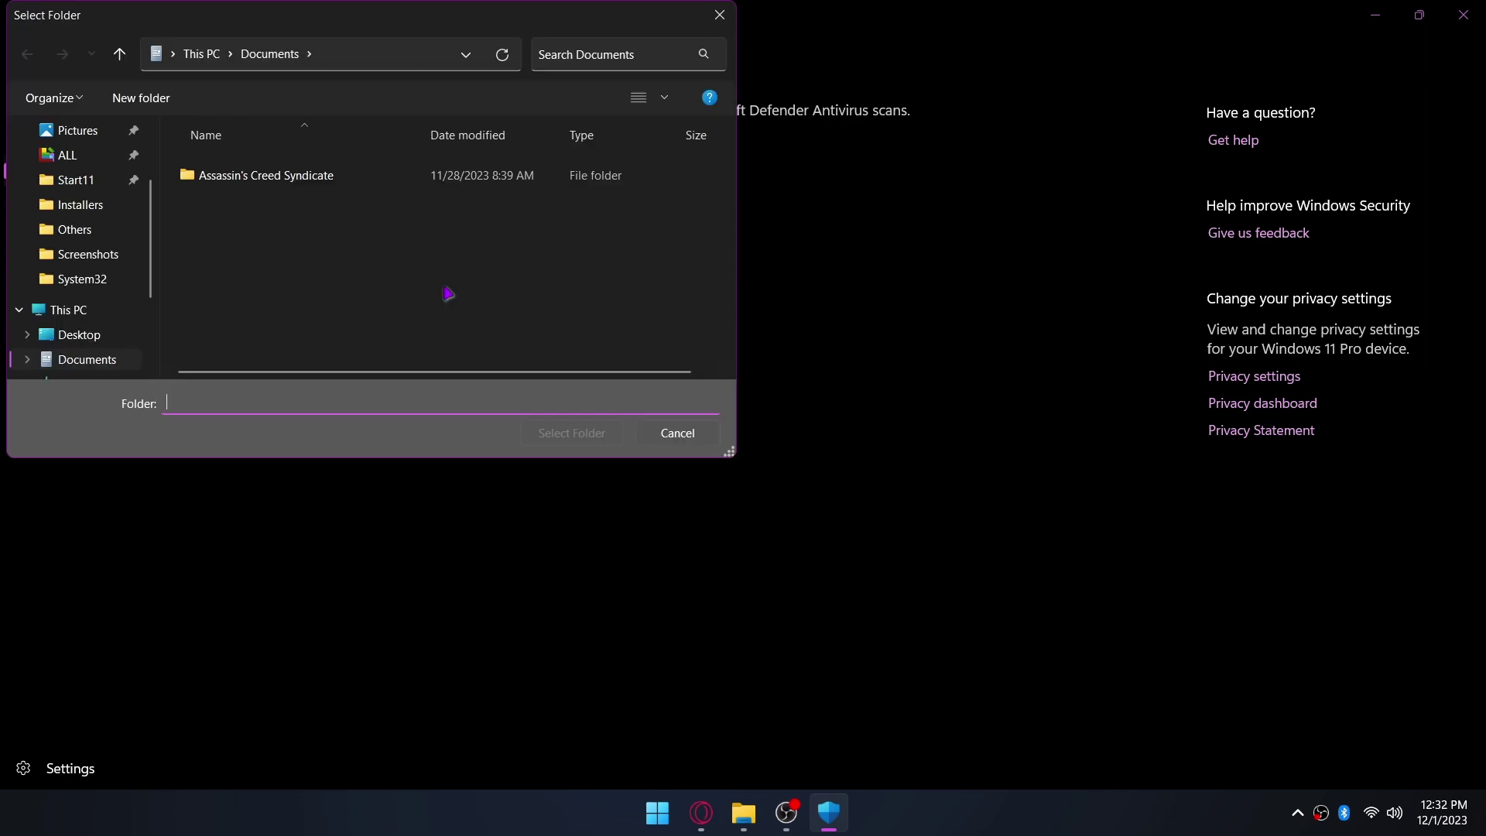
click(363, 60)
text(C:\Windows\Rectify11)
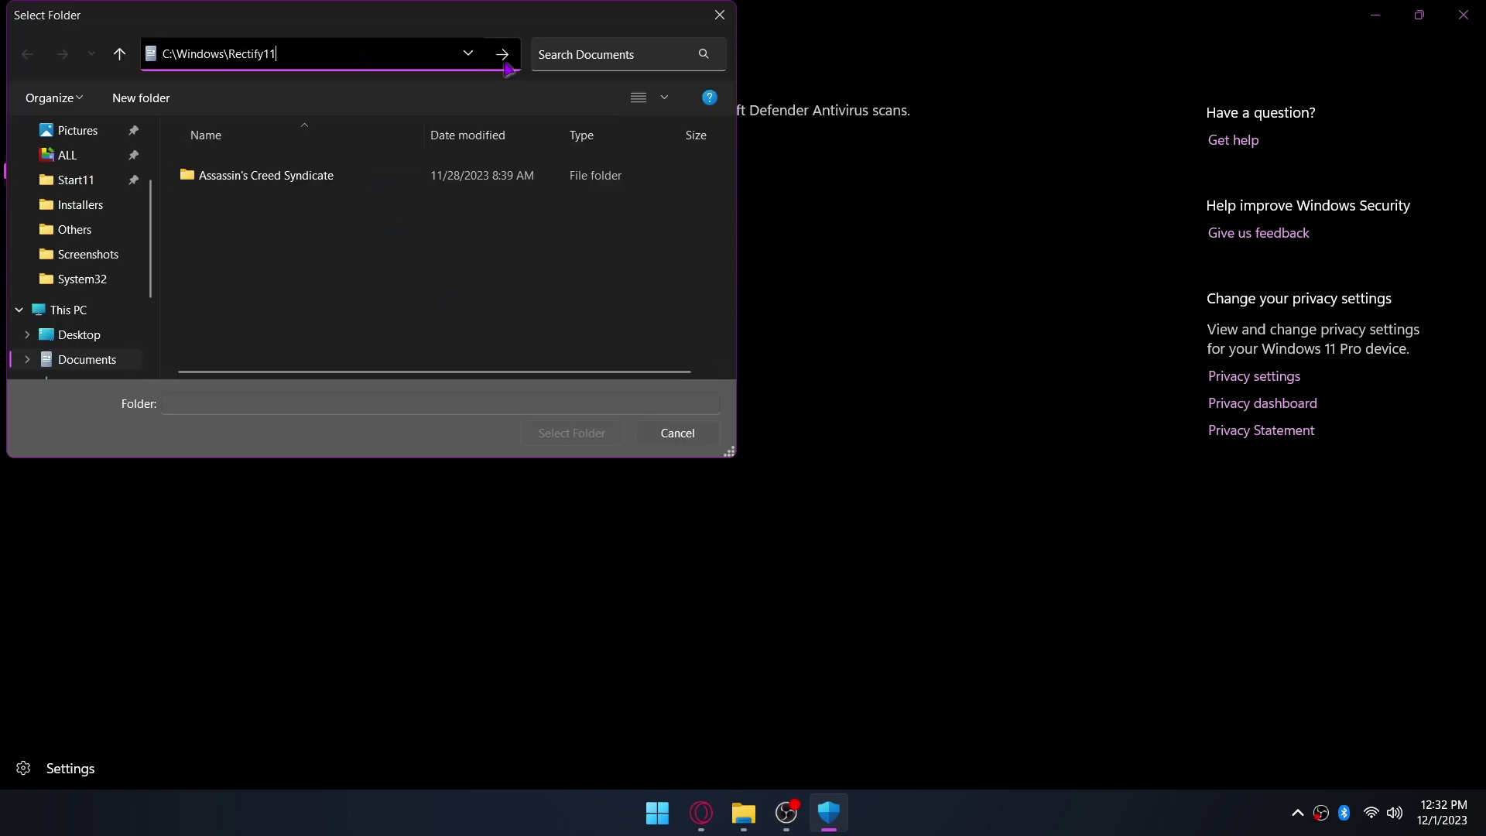
click(504, 56)
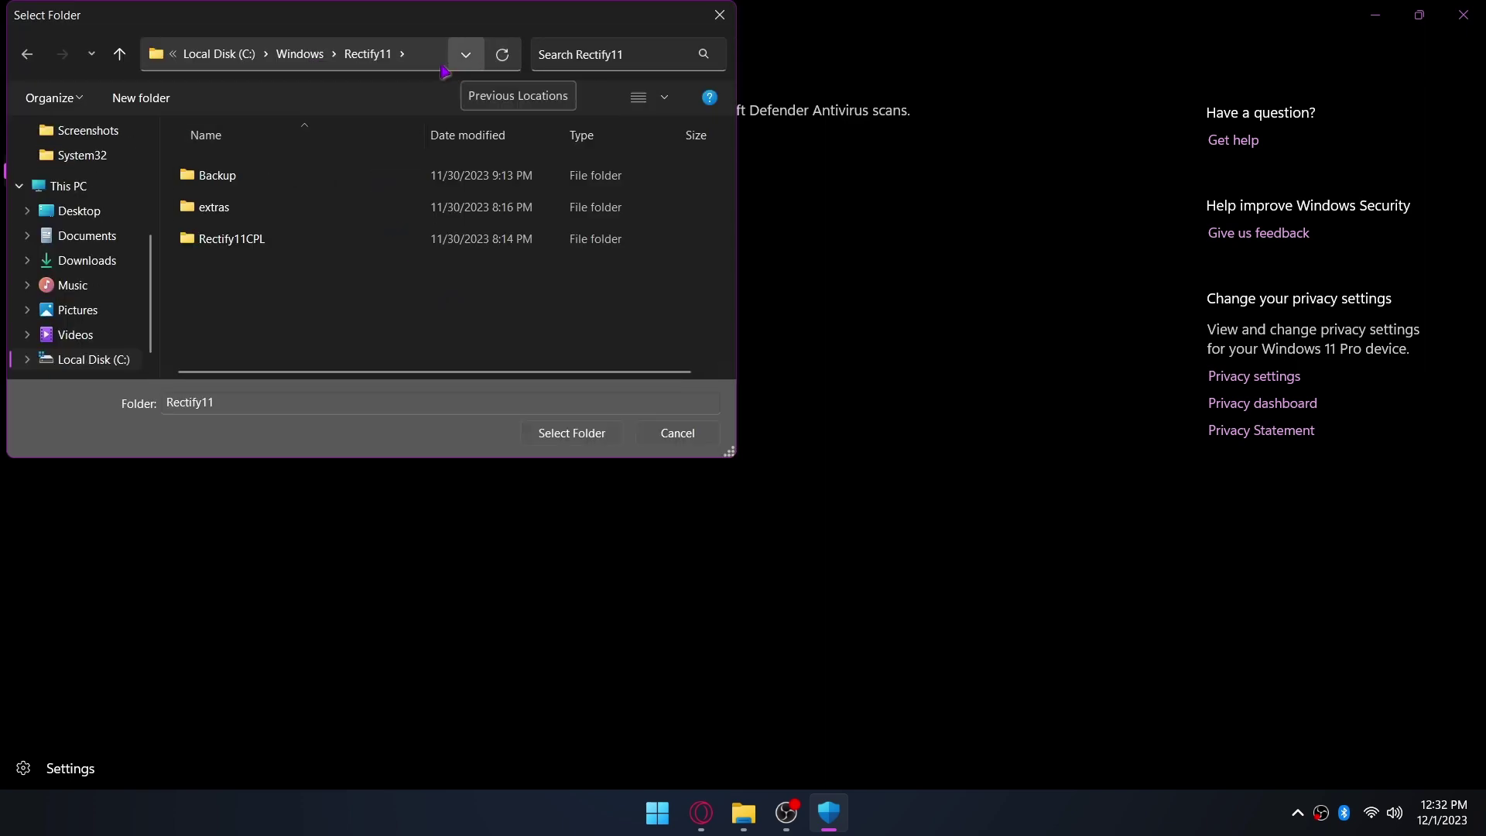
click(313, 55)
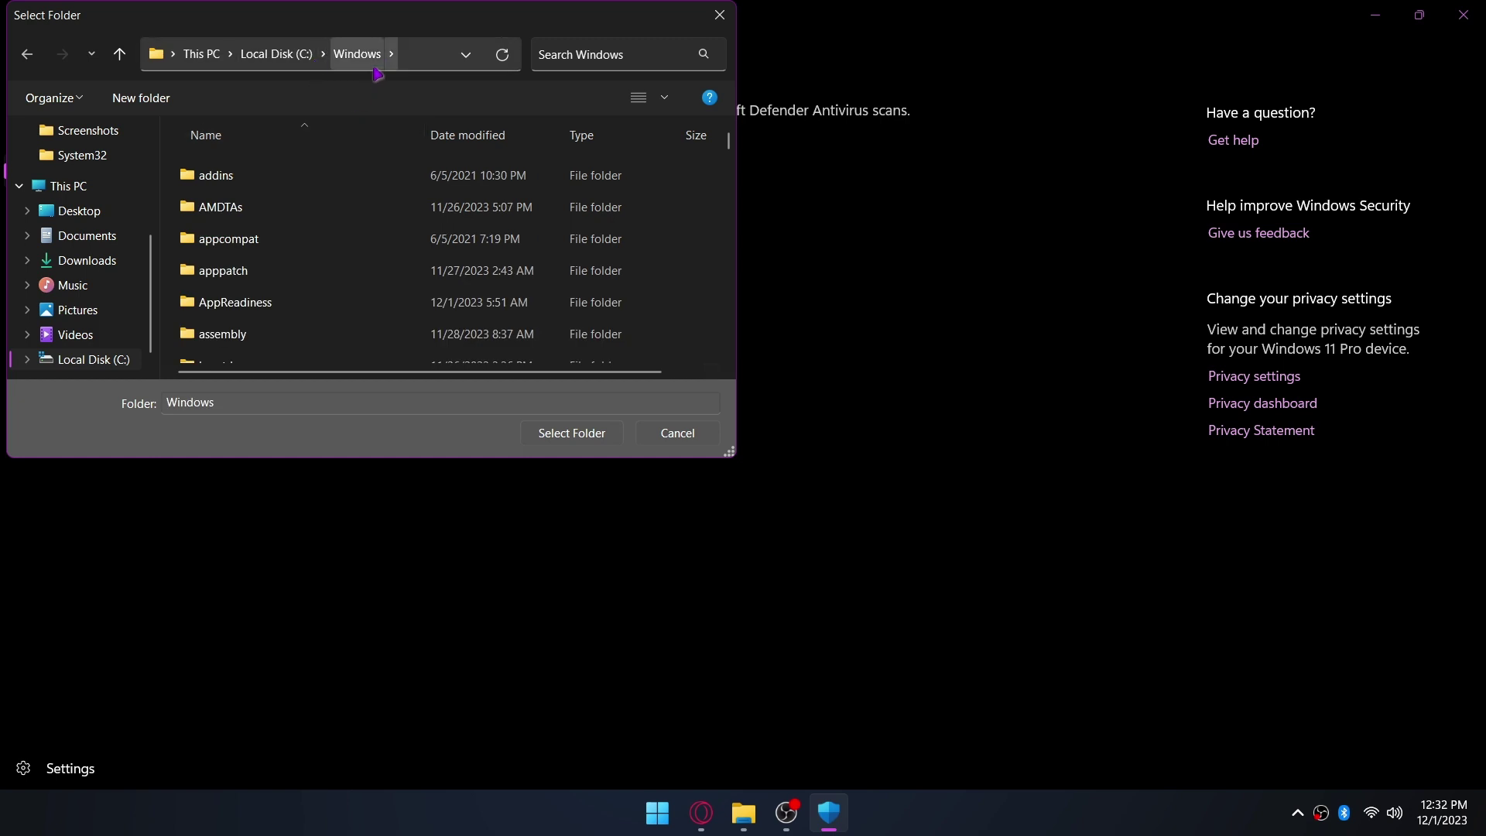
scroll(332, 192, down, 1)
click(321, 225)
key(r)
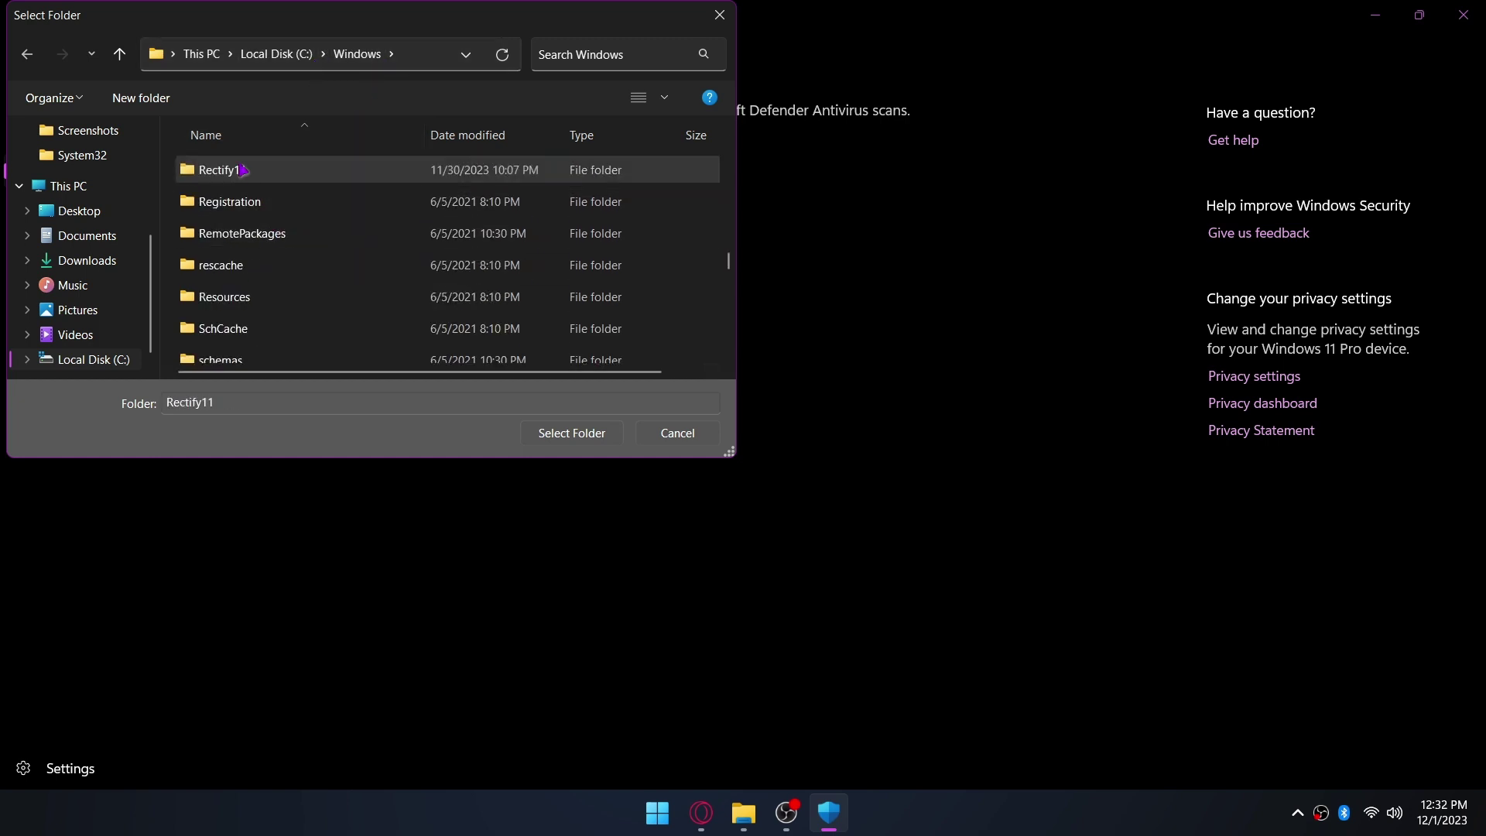
click(300, 175)
click(561, 440)
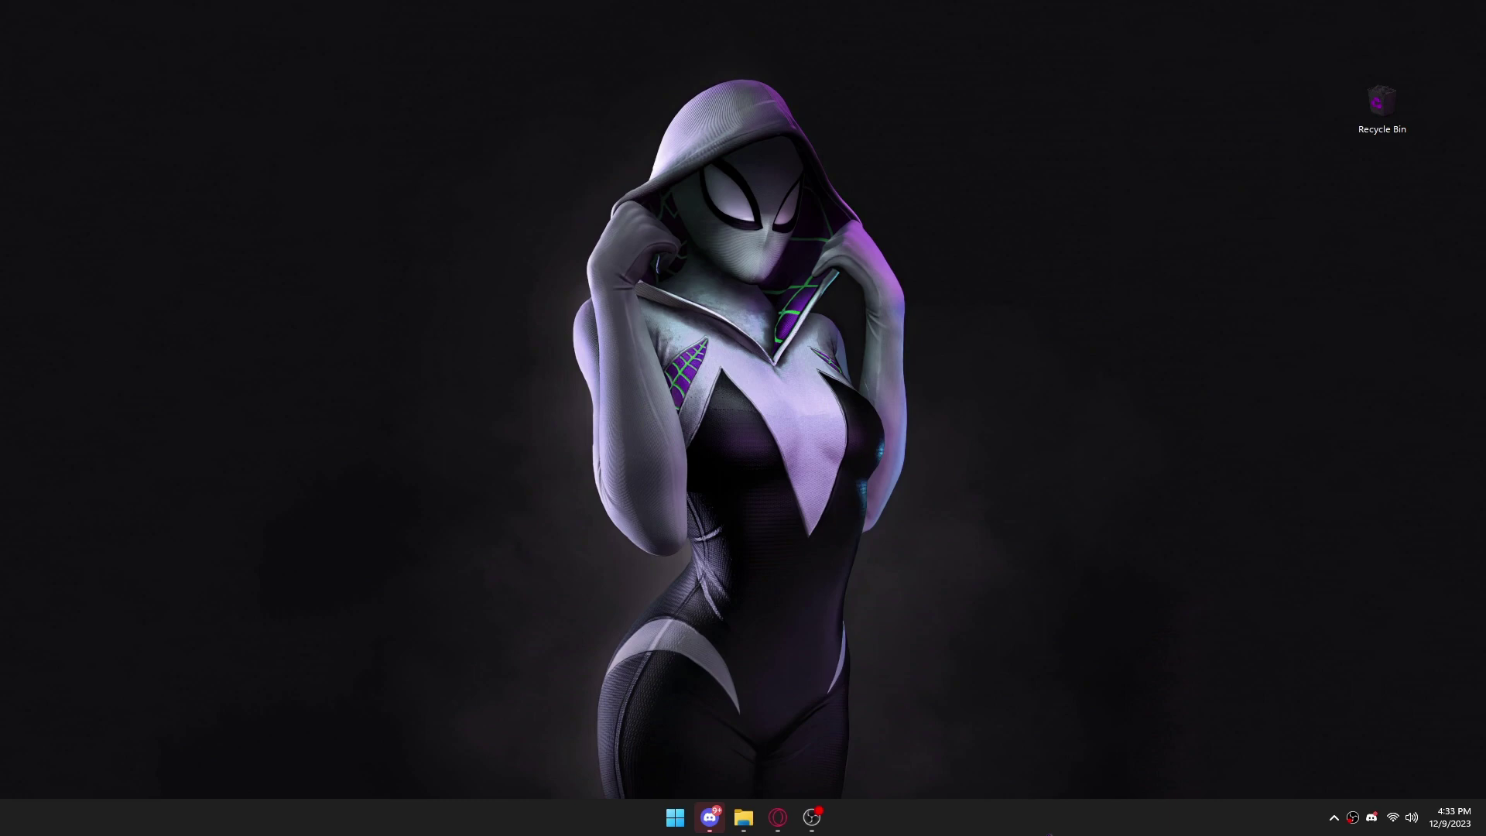
Open the customized Start menu and scroll through it
key(super)
scroll(859, 718, down, 1)
scroll(854, 714, down, 1)
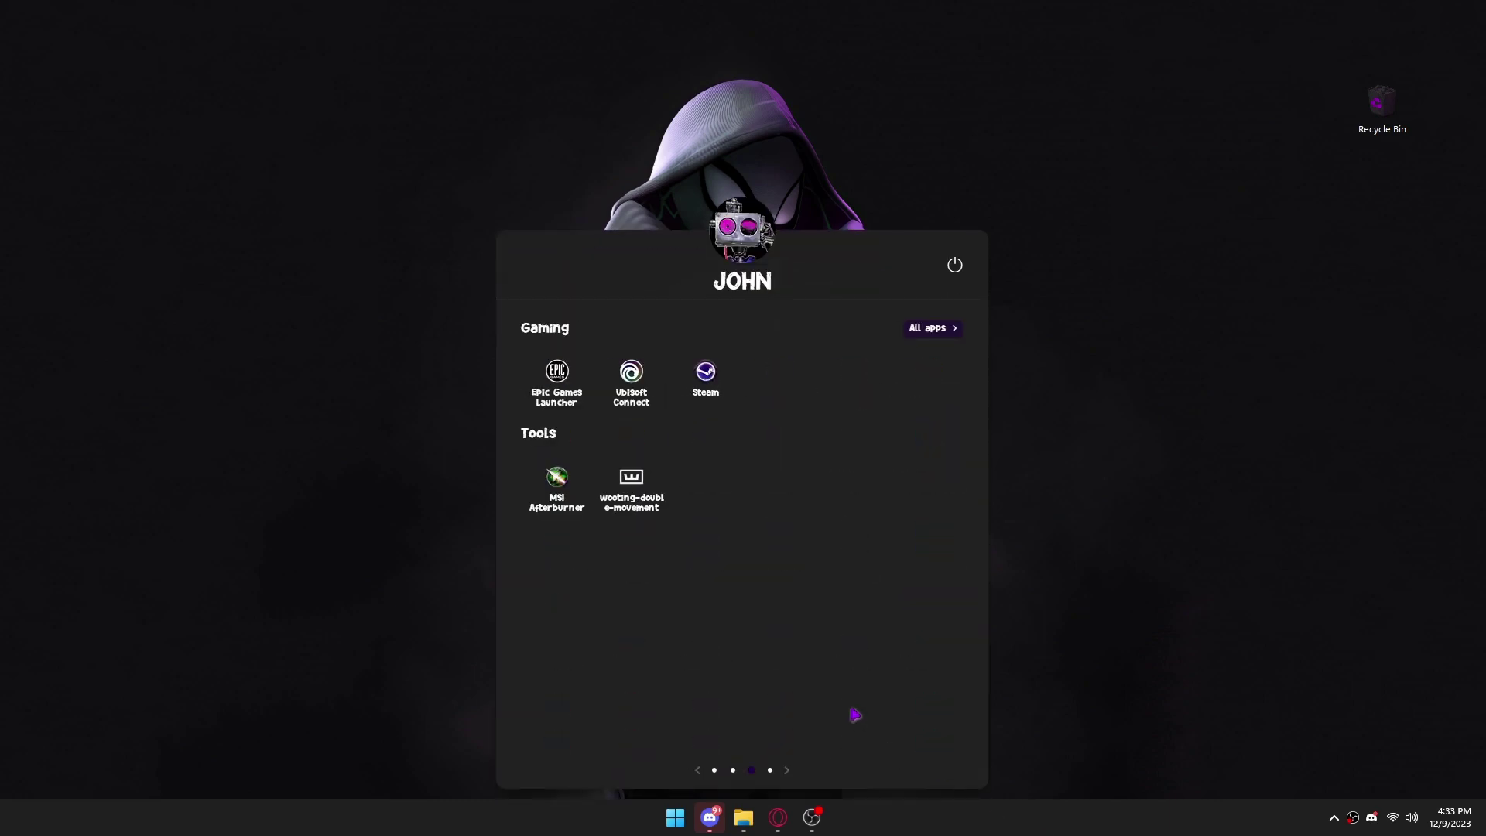